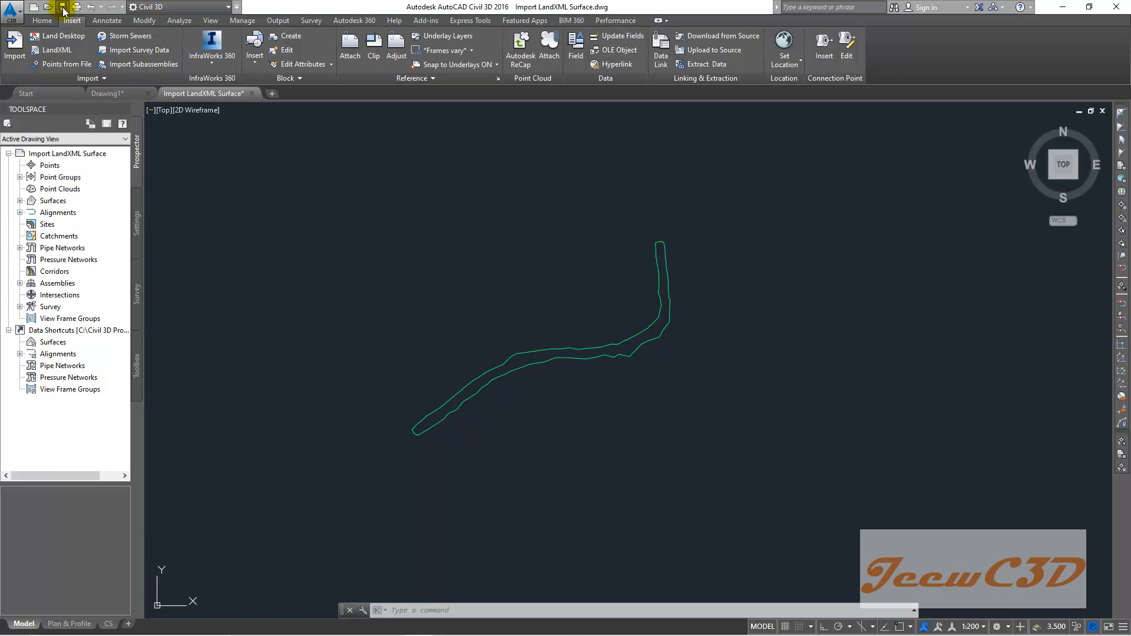
- Save the current drawing
left_click(11, 9)
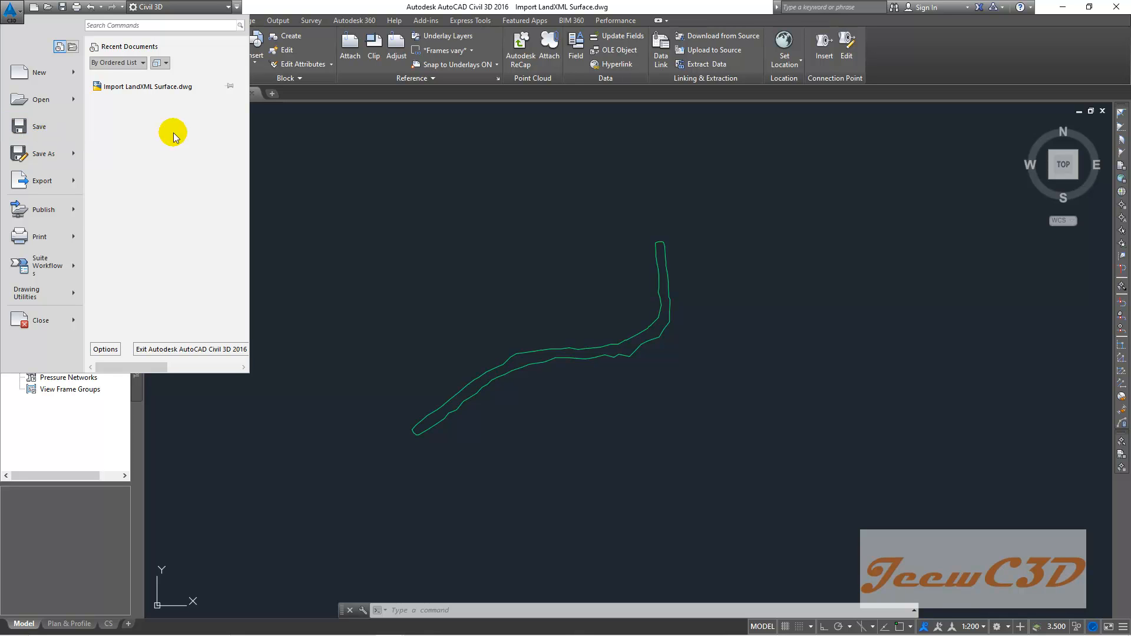
left_click(419, 200)
left_click(11, 11)
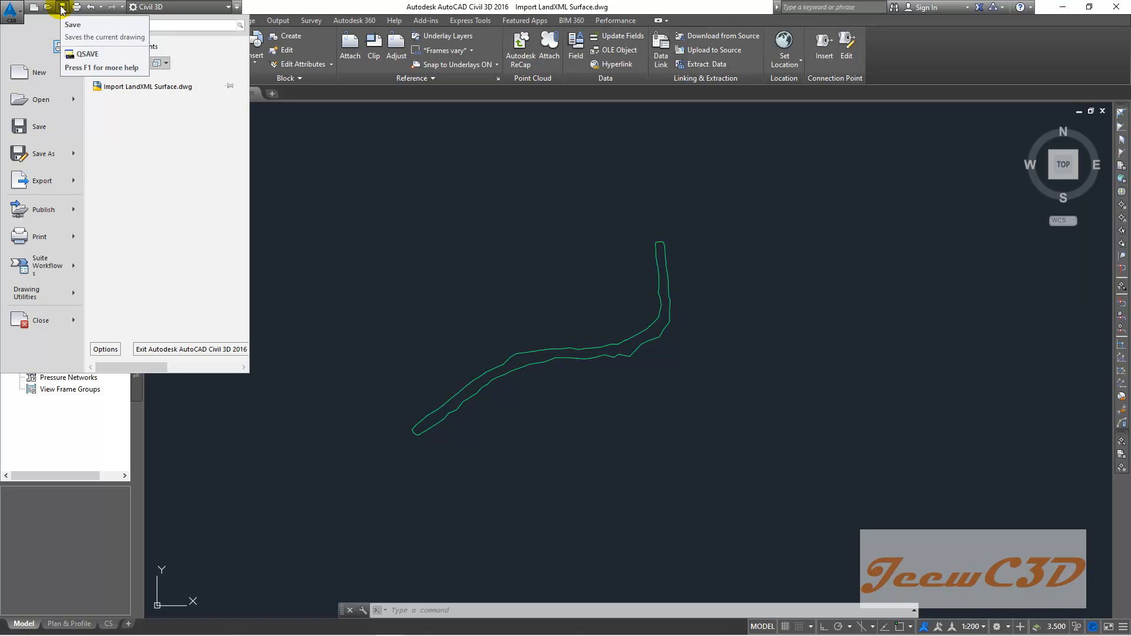
left_click(39, 127)
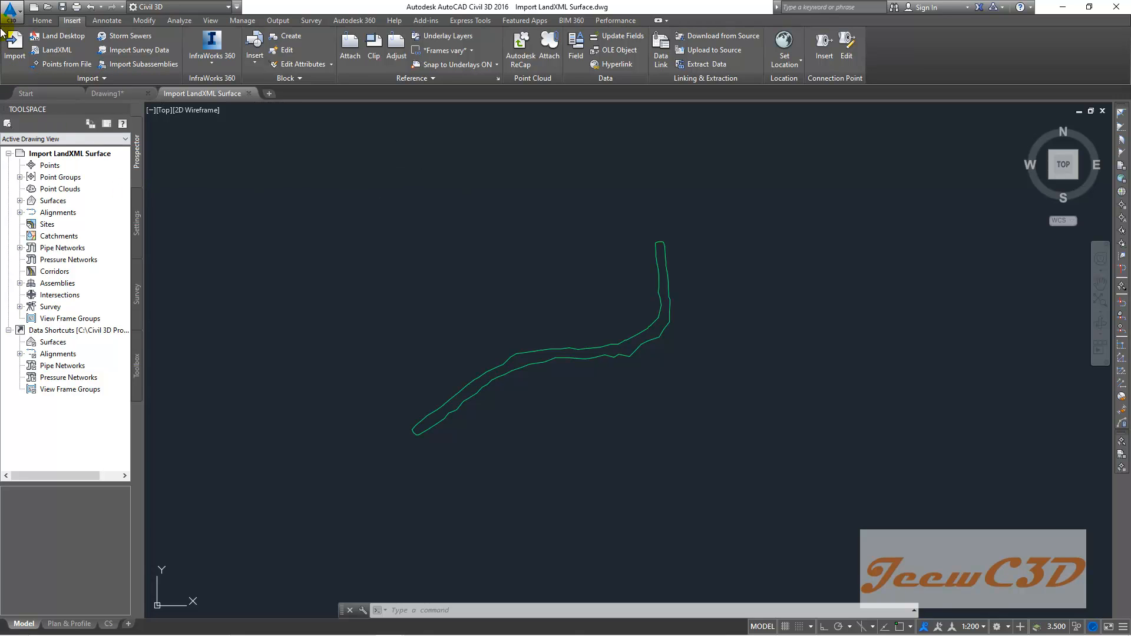
- Save a copy of the drawing as "Create Alignment" in the same folder
left_click(10, 11)
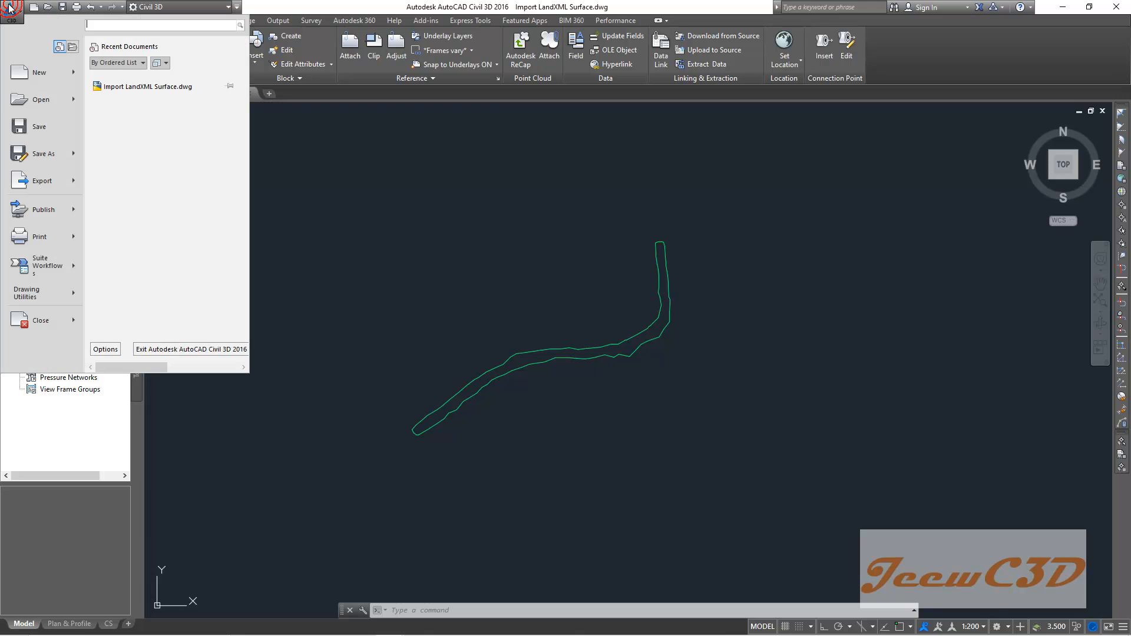
left_click(41, 154)
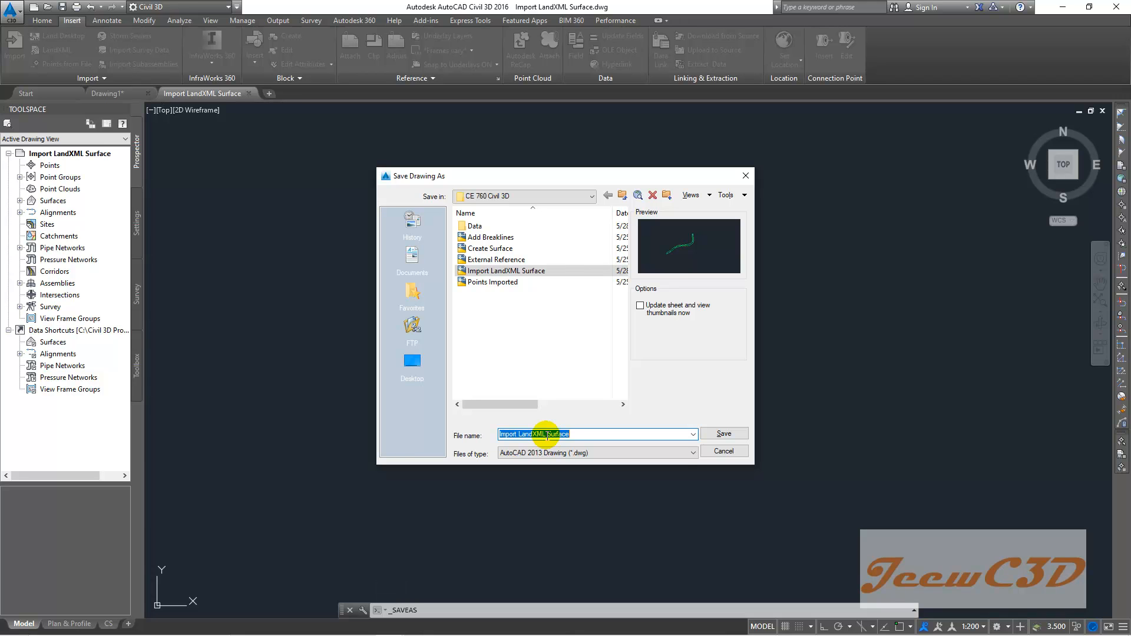
type("Create Alignment")
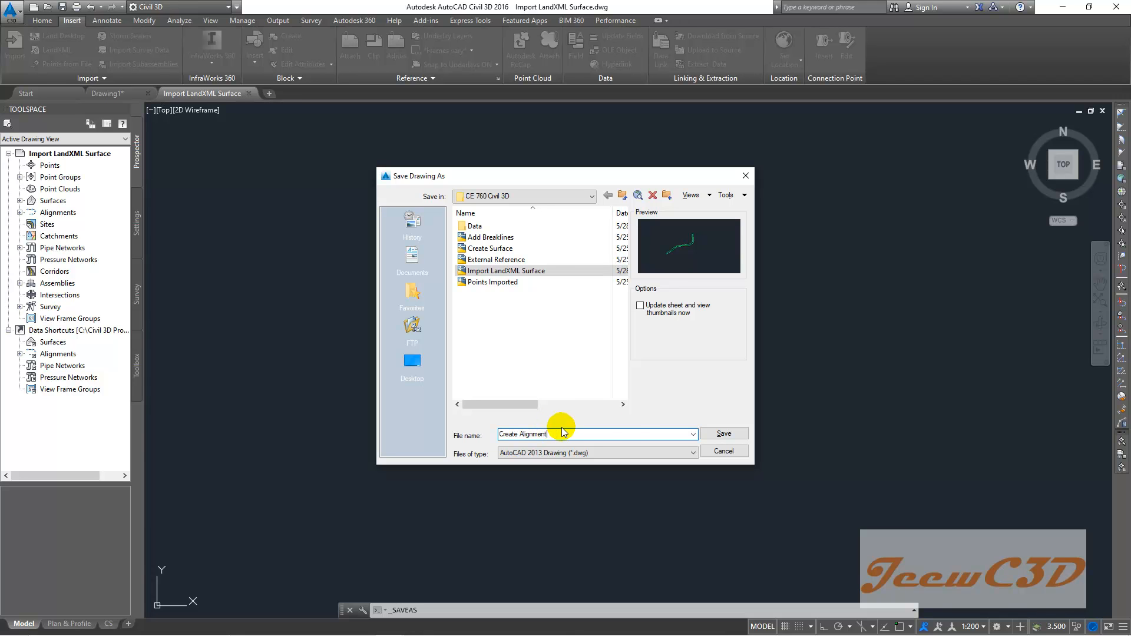
left_click(720, 434)
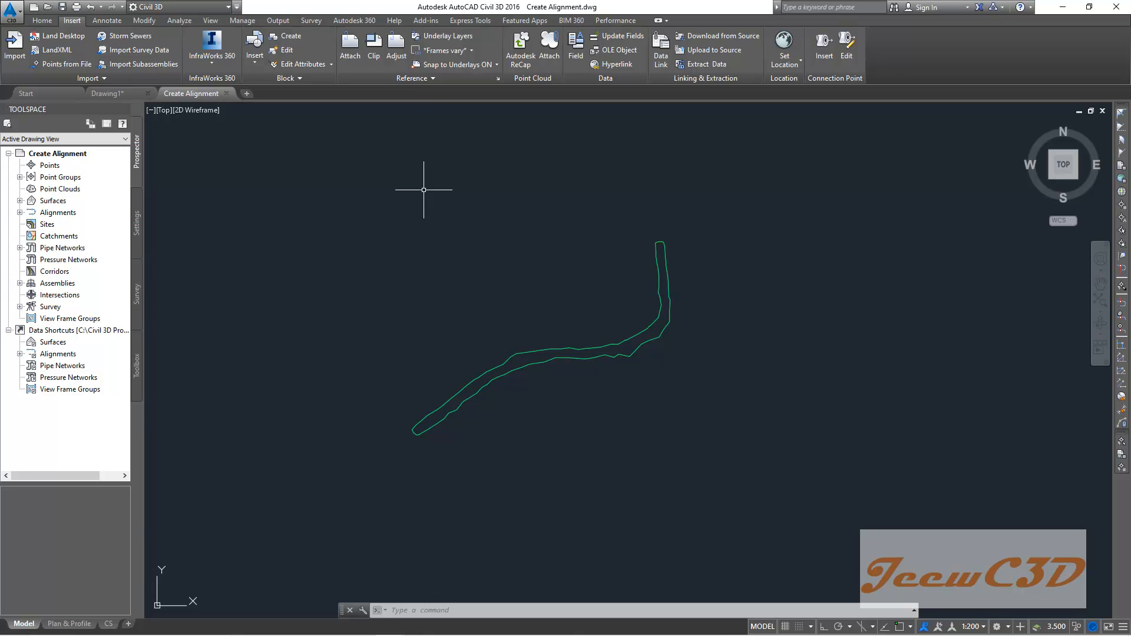
middle_click_drag(442, 245, 441, 232)
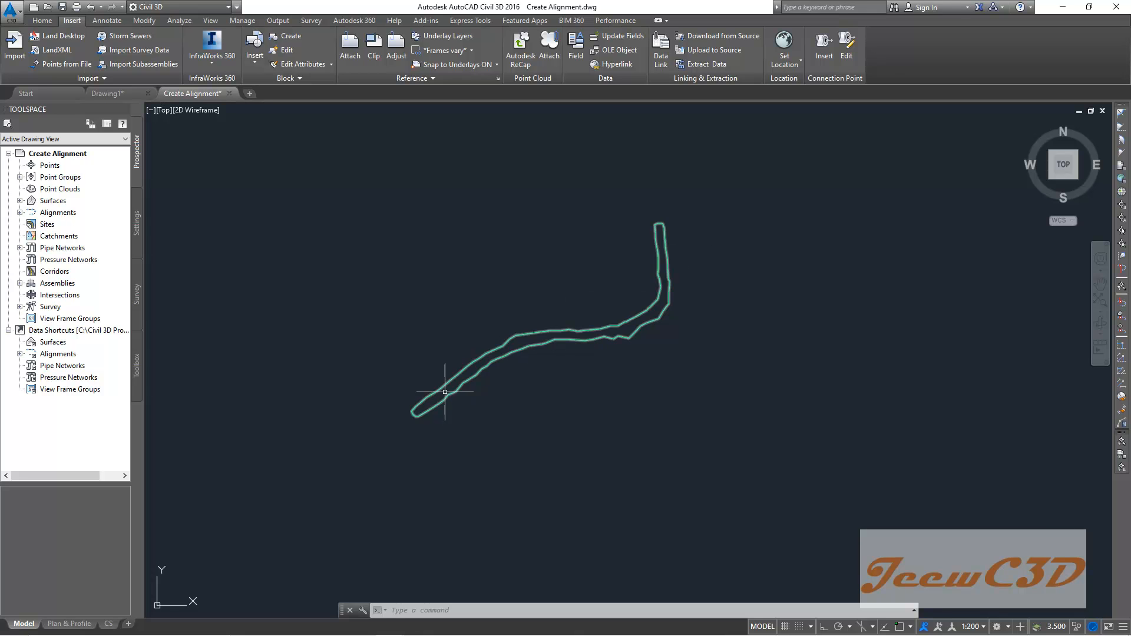
scroll(435, 390, "up", 4)
scroll(687, 330, "down", 4)
middle_click_drag(723, 350, 656, 337)
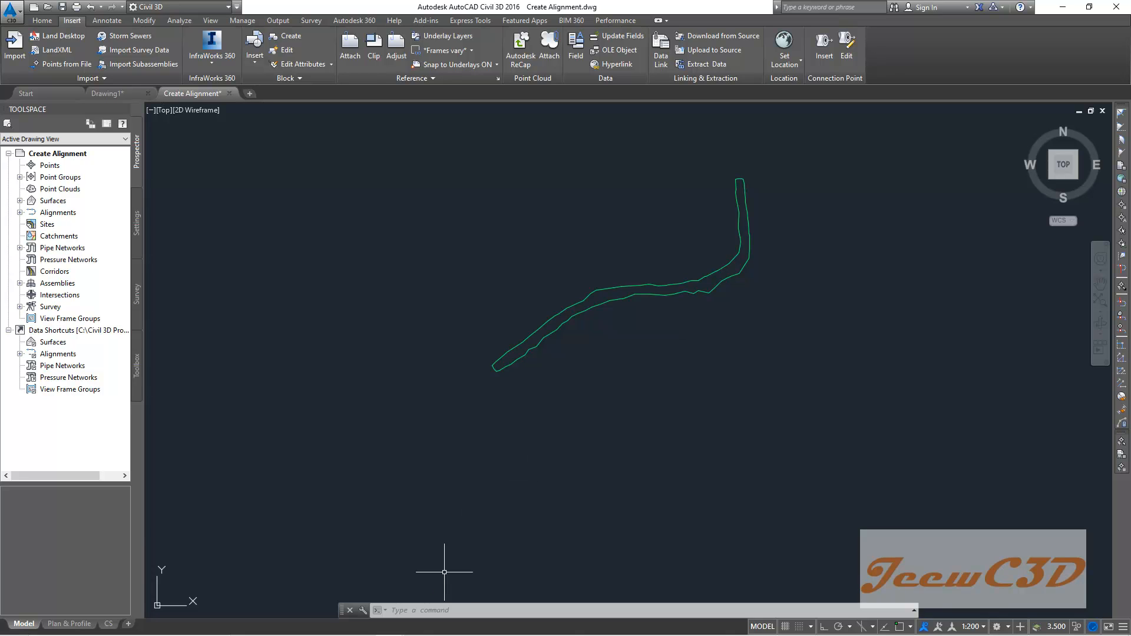
- Attach the Topo Survey drawing from the Data folder as an external reference with default scale and insertion point
left_click(428, 612)
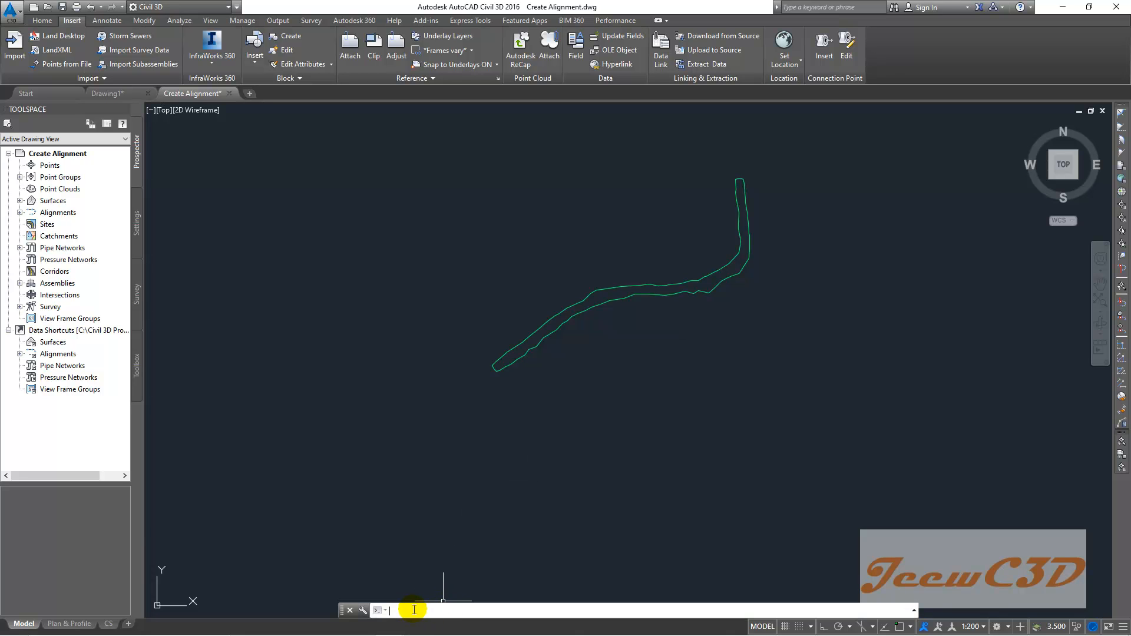
type("xref")
key("Return")
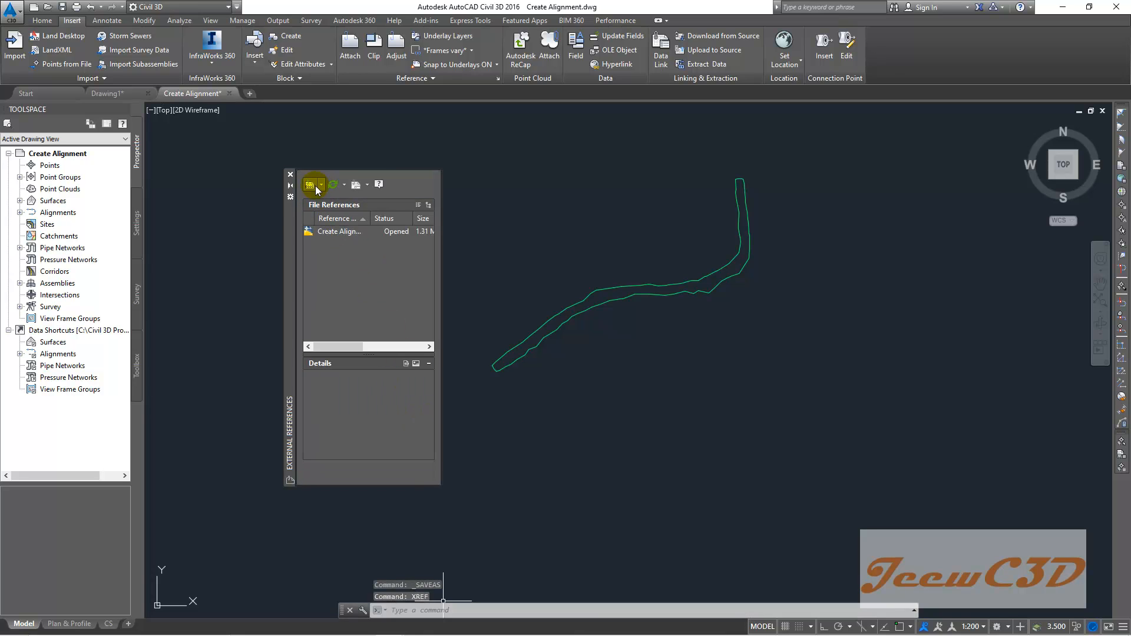
left_click(318, 186)
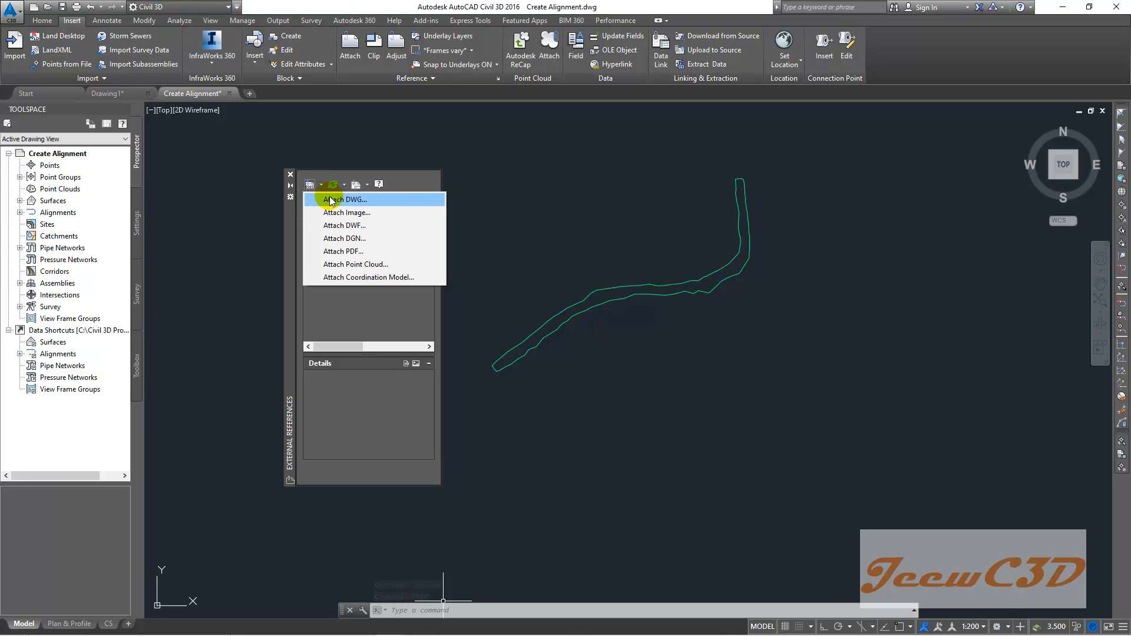
left_click(361, 201)
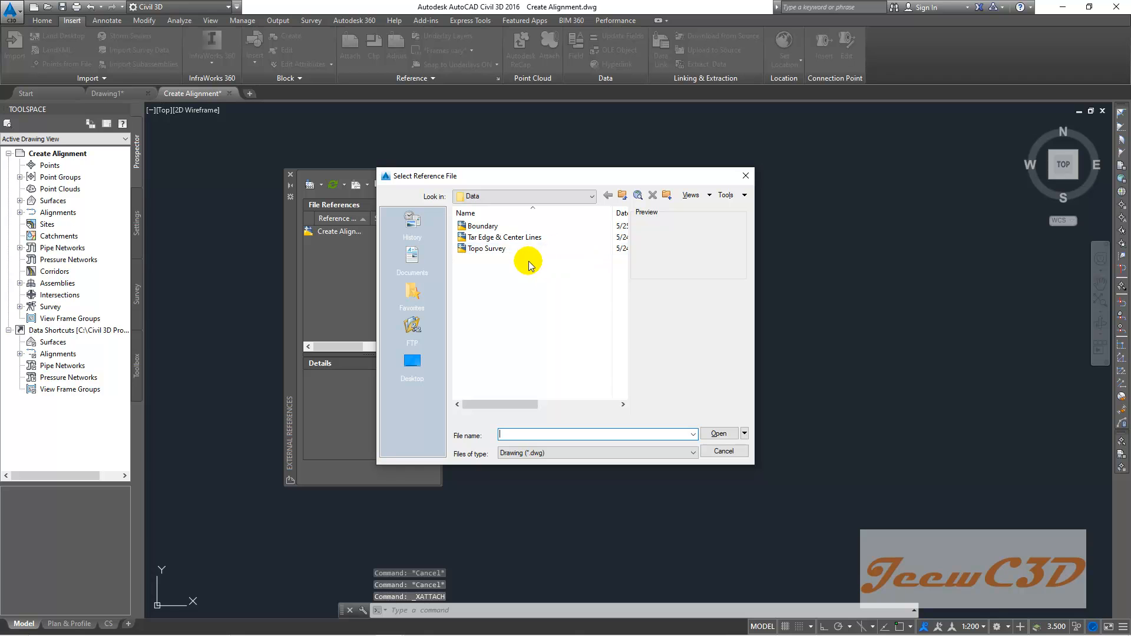
left_click(512, 195)
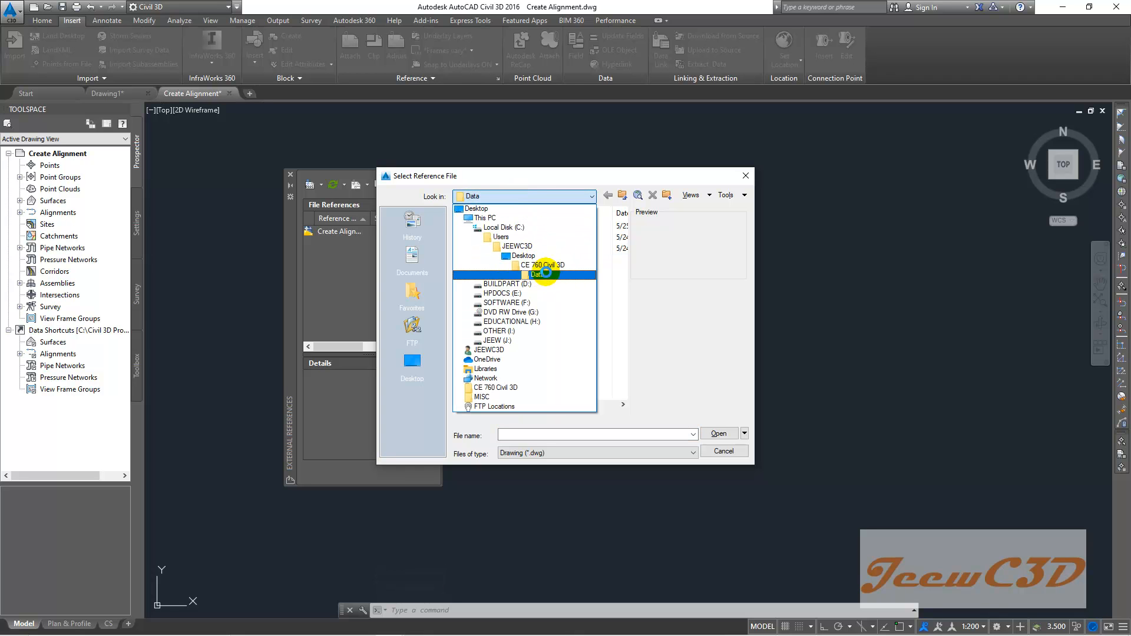
left_click(540, 275)
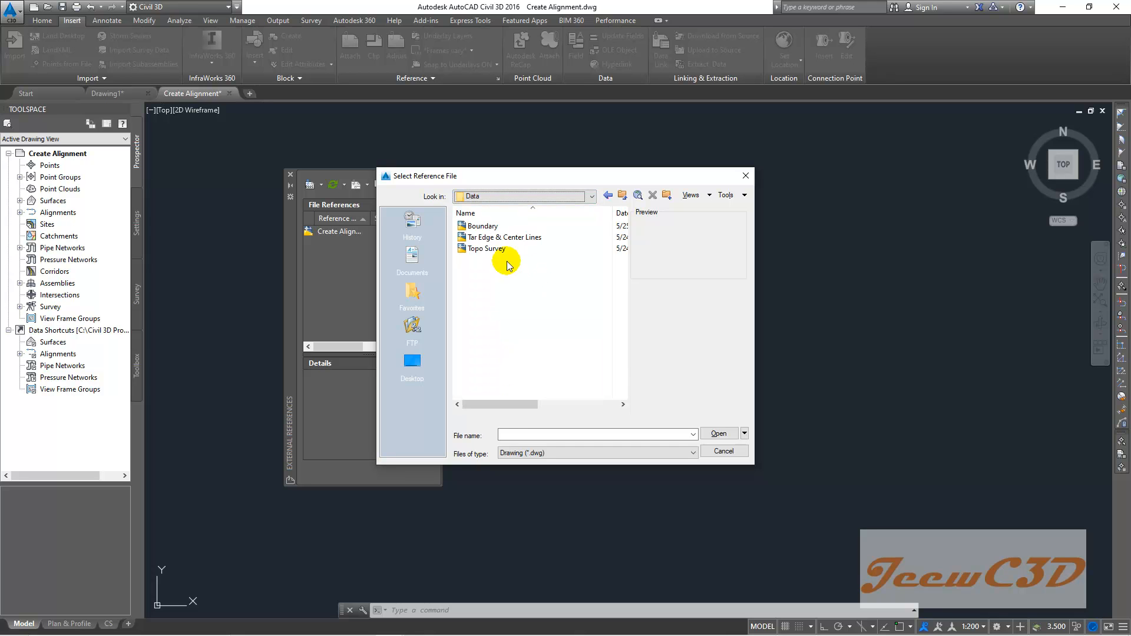
left_click(484, 249)
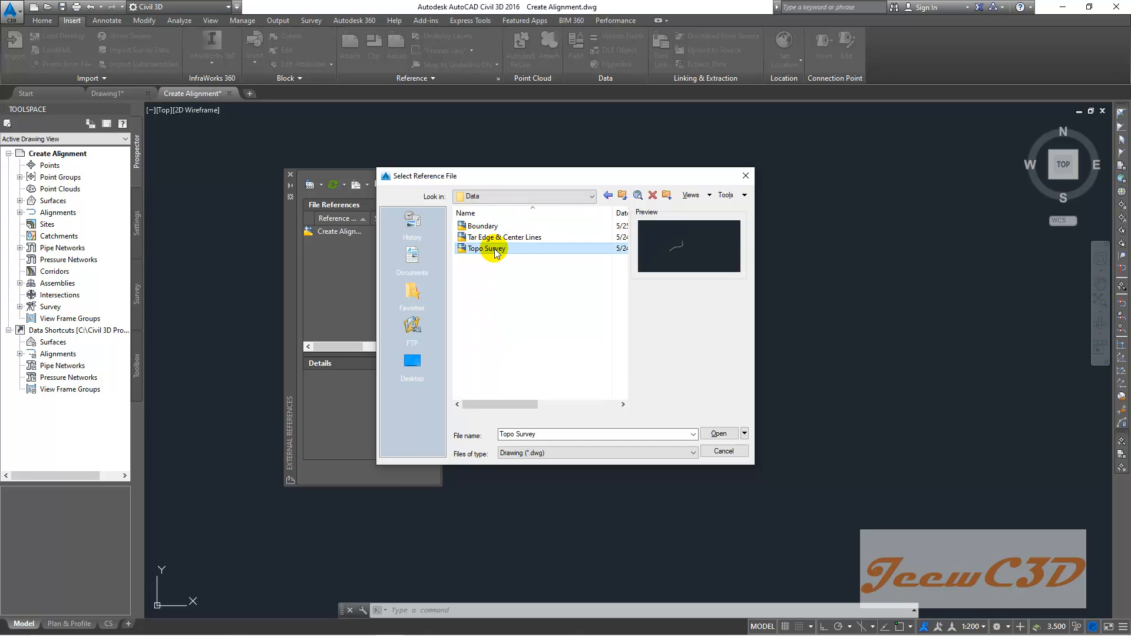
left_click(719, 434)
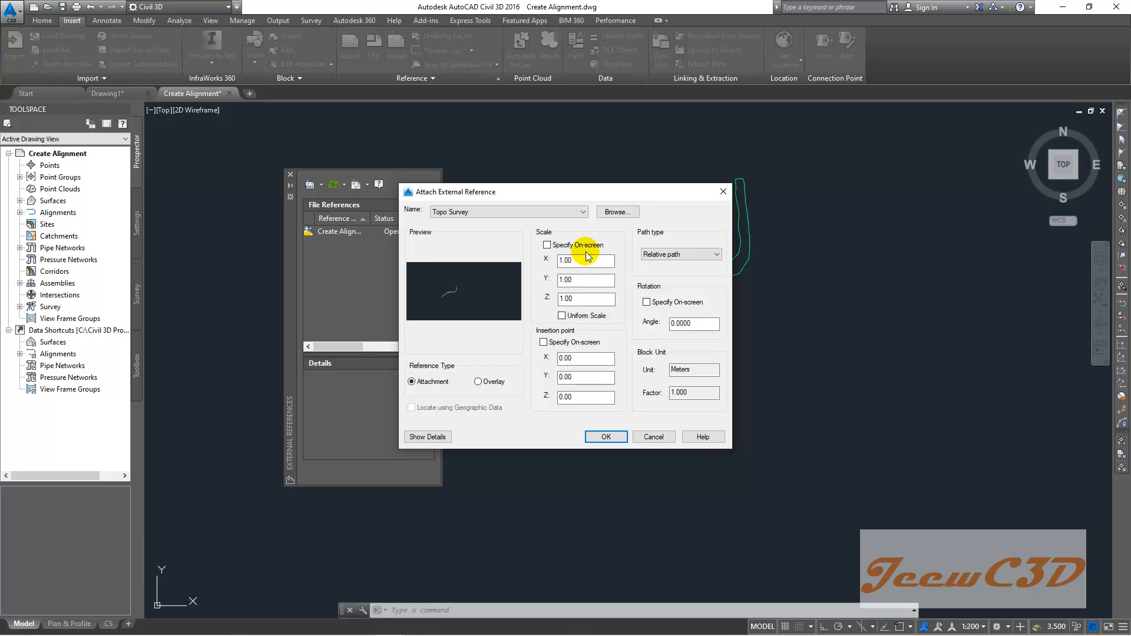
left_click(604, 436)
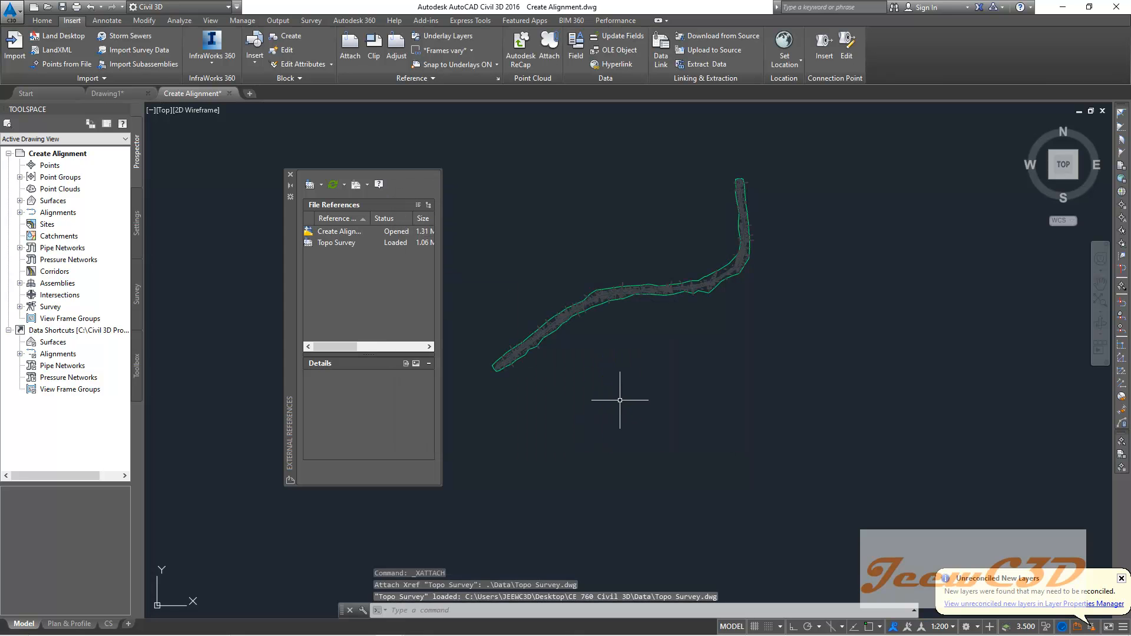
- Close the External References palette
scroll(498, 351, "up", 8)
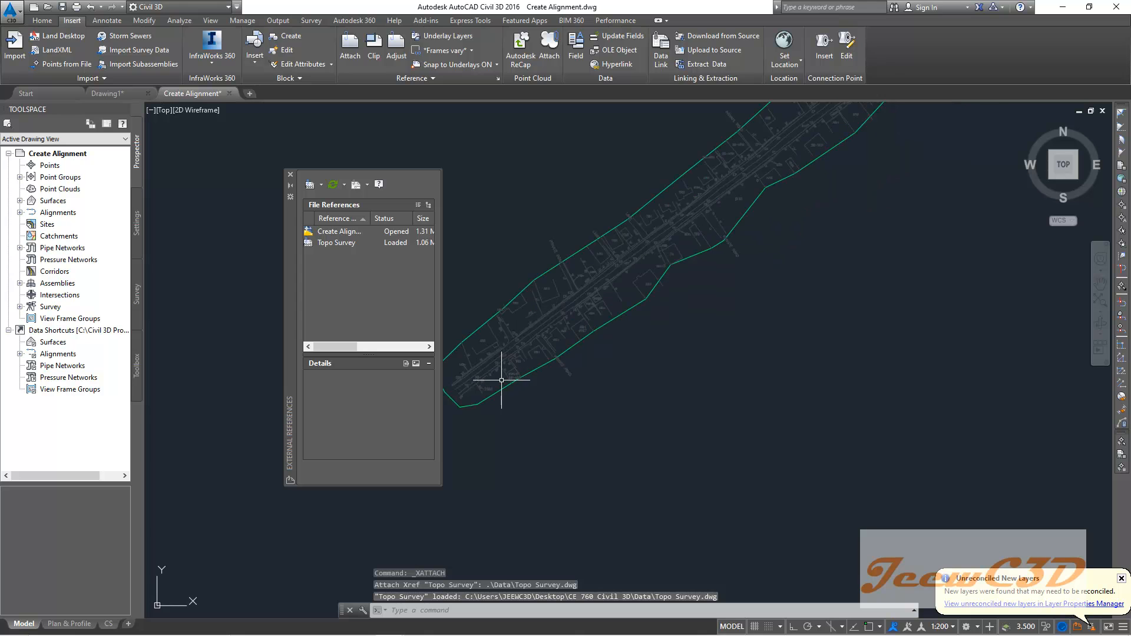
middle_click_drag(528, 415, 639, 420)
scroll(596, 372, "up", 4)
scroll(591, 380, "down", 6)
middle_click_drag(689, 310, 505, 462)
scroll(758, 304, "down", 3)
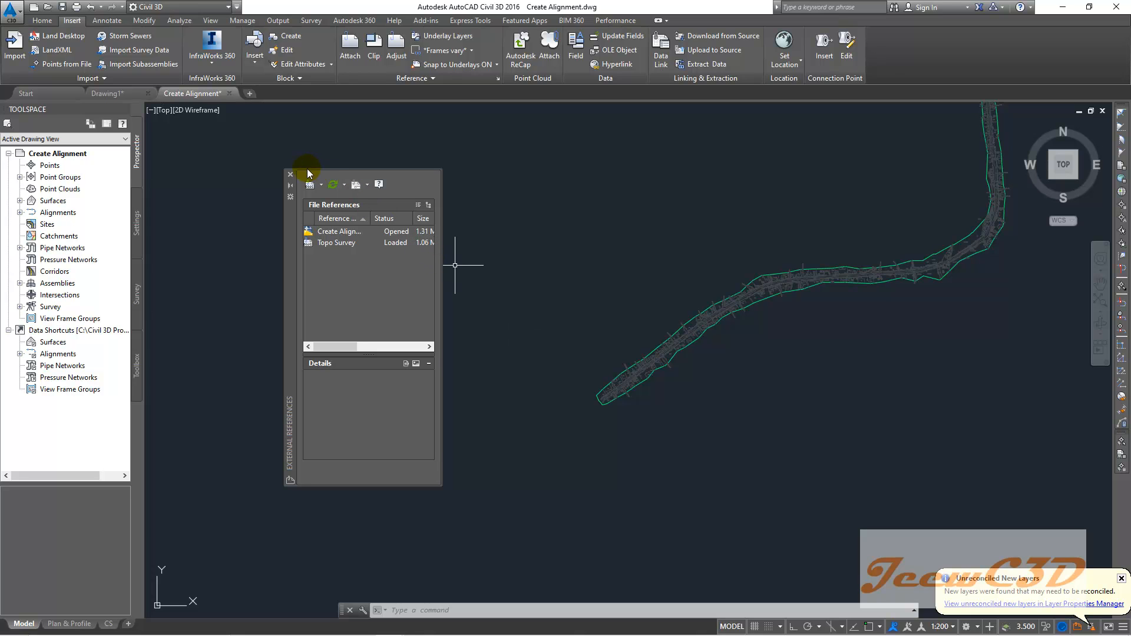
left_click(291, 175)
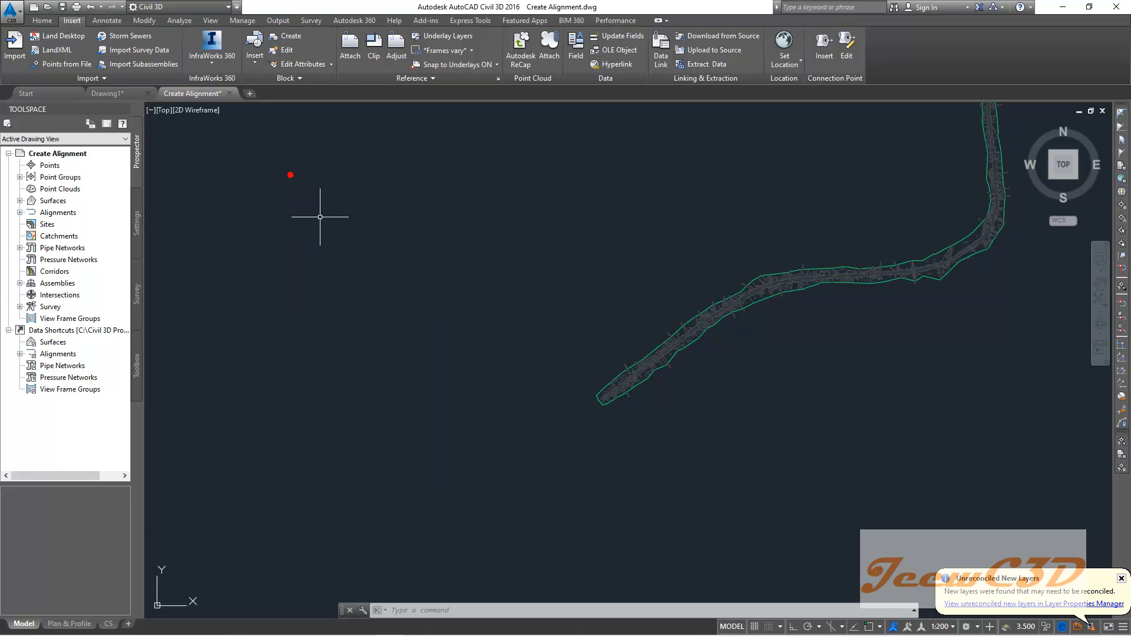
- Examine the attached topographic survey details along the road corridor
middle_click_drag(487, 310, 402, 271)
scroll(482, 313, "up", 5)
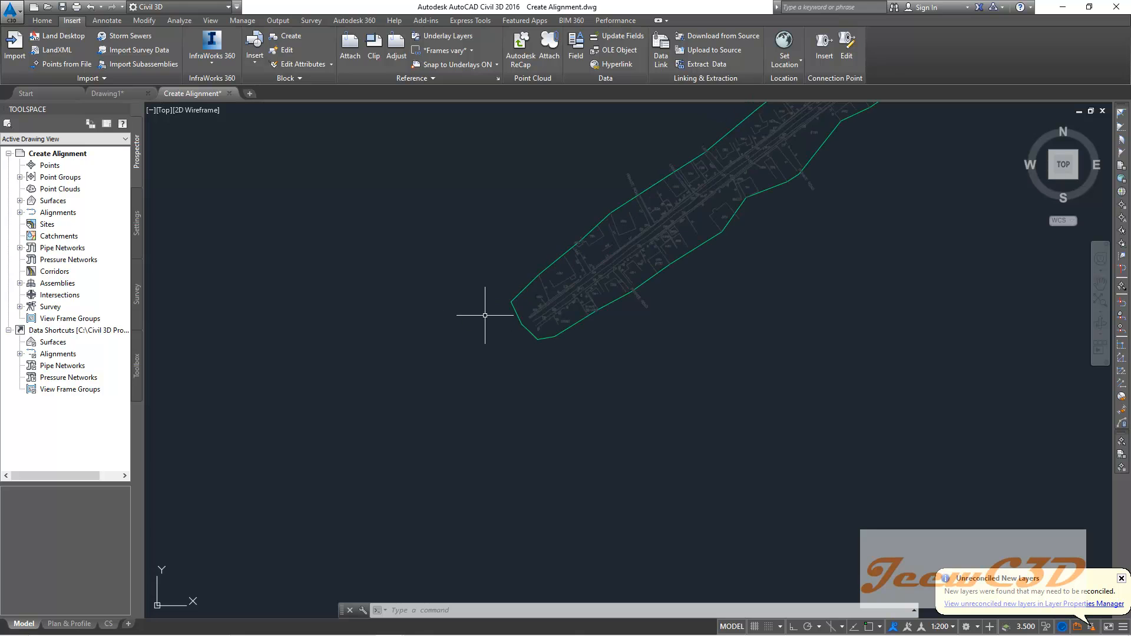
scroll(372, 327, "down", 6)
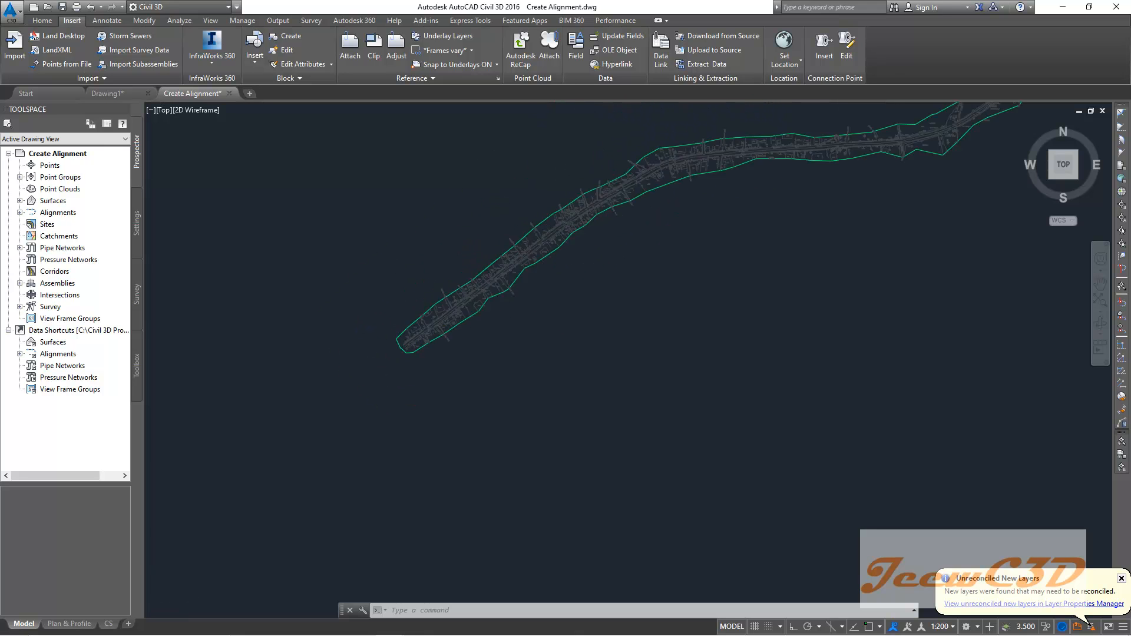
middle_click_drag(734, 202, 553, 390)
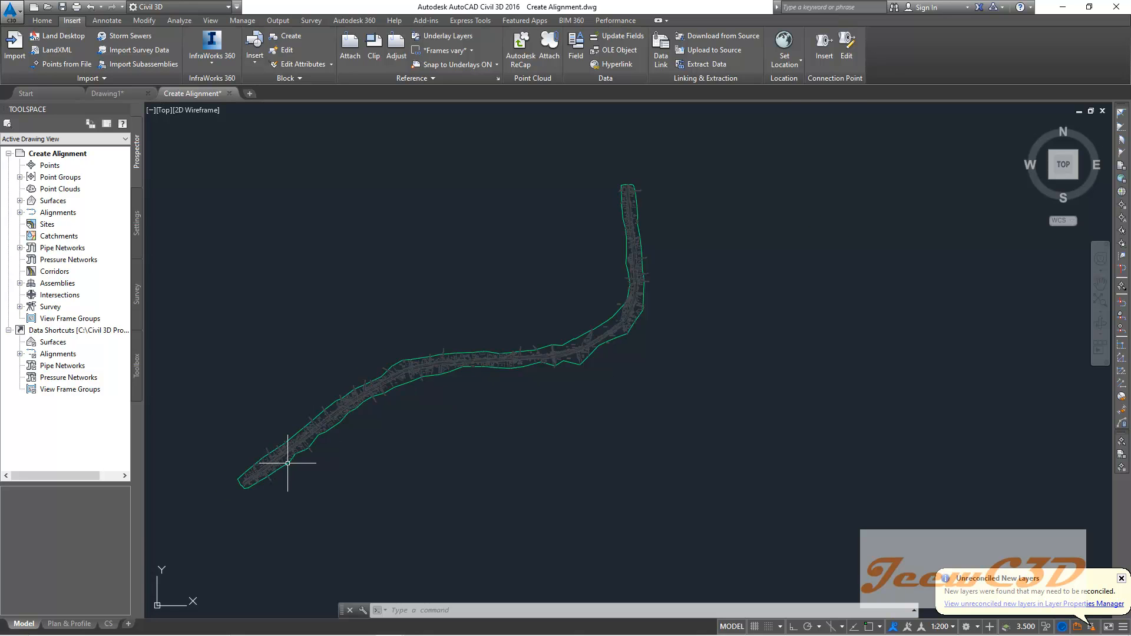
scroll(230, 474, "up", 2)
scroll(897, 270, "down", 3)
middle_click_drag(789, 216, 684, 259)
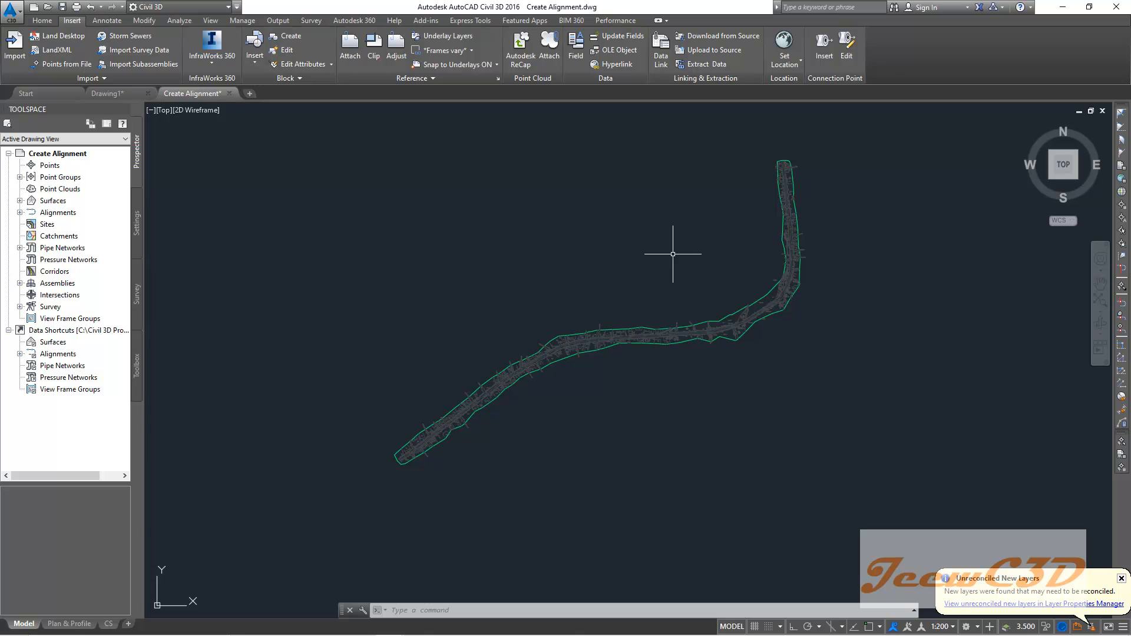
scroll(507, 273, "up", 2)
scroll(477, 316, "up", 2)
scroll(477, 318, "up", 3)
scroll(501, 321, "up", 3)
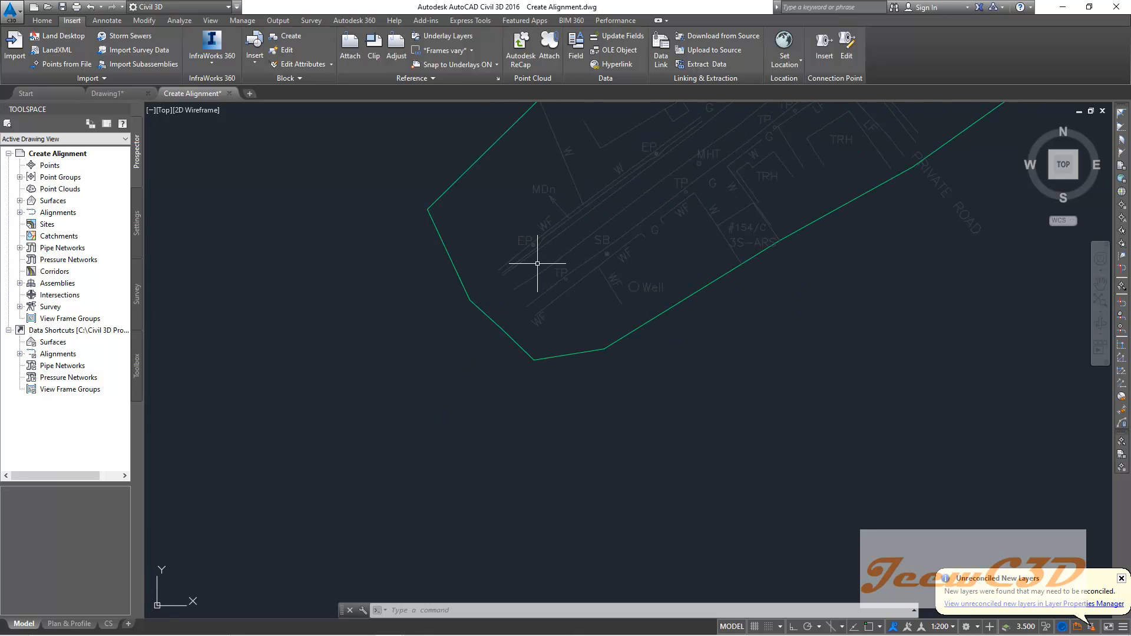
mouse_move(568, 232)
middle_mouse_down()
mouse_move(446, 322)
mouse_move(369, 362)
middle_mouse_up()
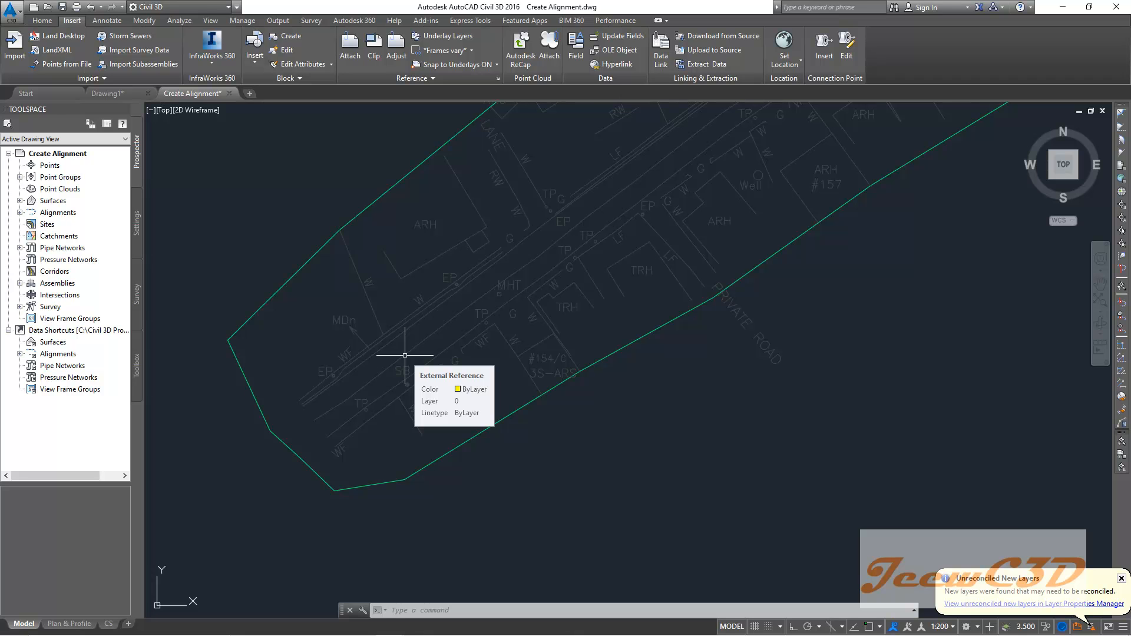
scroll(405, 355, "down", 2)
middle_click_drag(503, 289, 251, 495)
scroll(321, 429, "down", 1)
scroll(273, 480, "up", 1)
scroll(272, 480, "up", 1)
scroll(251, 495, "down", 2)
scroll(336, 439, "up", 1)
scroll(510, 282, "down", 1)
middle_click_drag(598, 220, 169, 557)
middle_click_drag(535, 253, 222, 563)
middle_click_drag(564, 317, 228, 540)
middle_click_drag(652, 245, 268, 510)
scroll(269, 510, "down", 2)
middle_click_drag(836, 354, 381, 349)
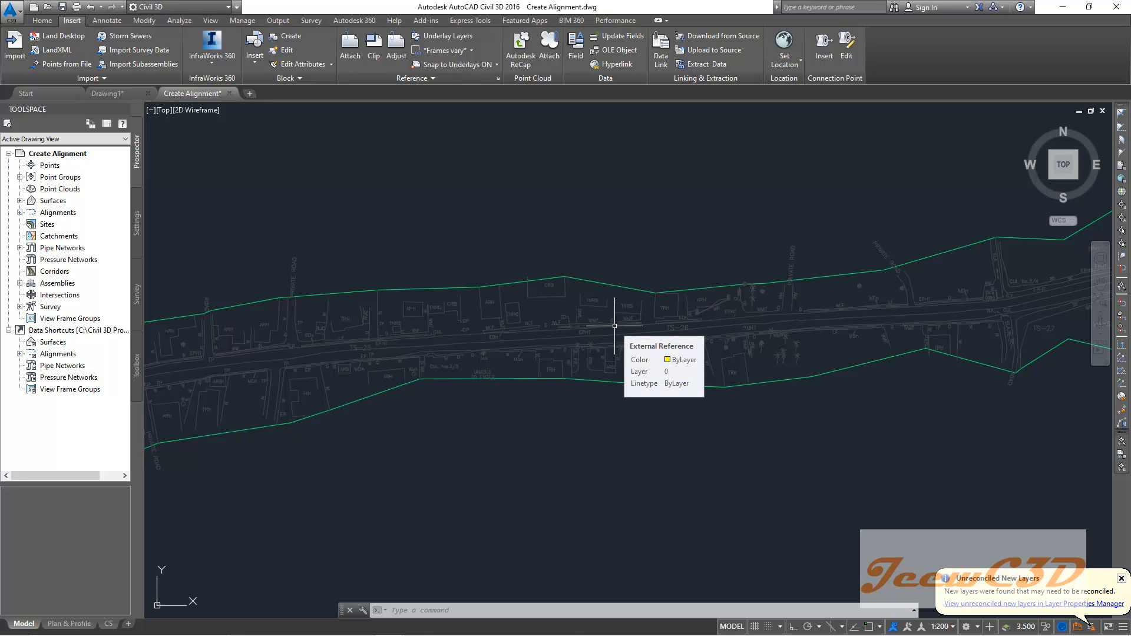
scroll(610, 327, "down", 2)
scroll(867, 320, "up", 2)
middle_click_drag(878, 314, 576, 374)
scroll(556, 373, "up", 2)
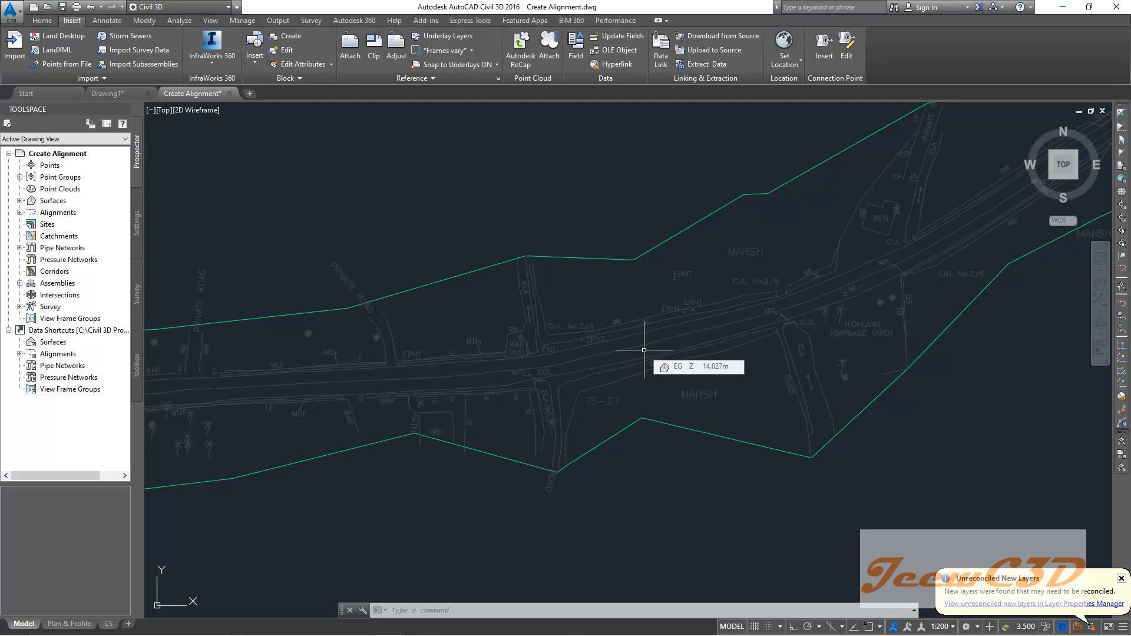
- Dismiss the unreconciled new layers notification
left_click(1123, 580)
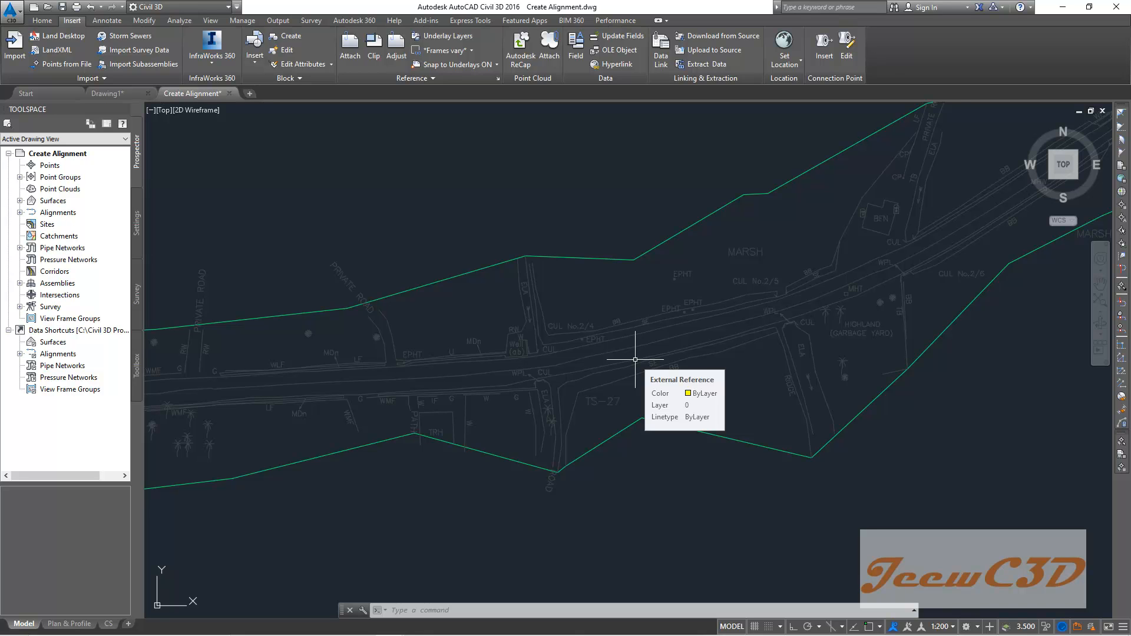
scroll(636, 359, "down", 5)
scroll(637, 359, "down", 2)
middle_click_drag(547, 339, 682, 197)
scroll(452, 338, "up", 2)
scroll(525, 334, "up", 4)
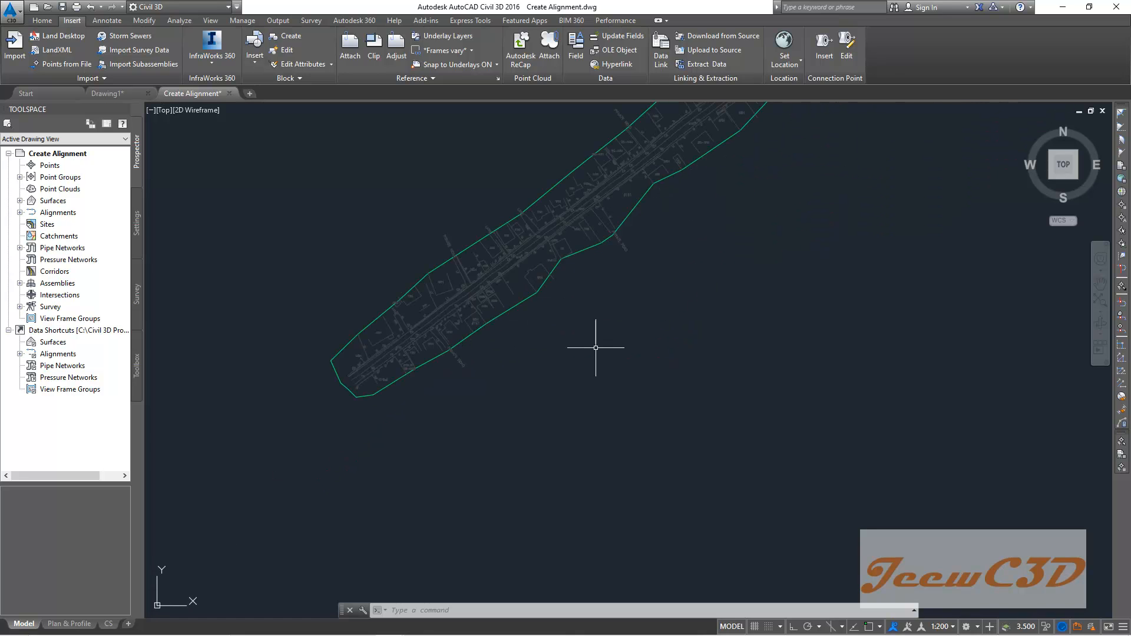
middle_click_drag(683, 296, 560, 380)
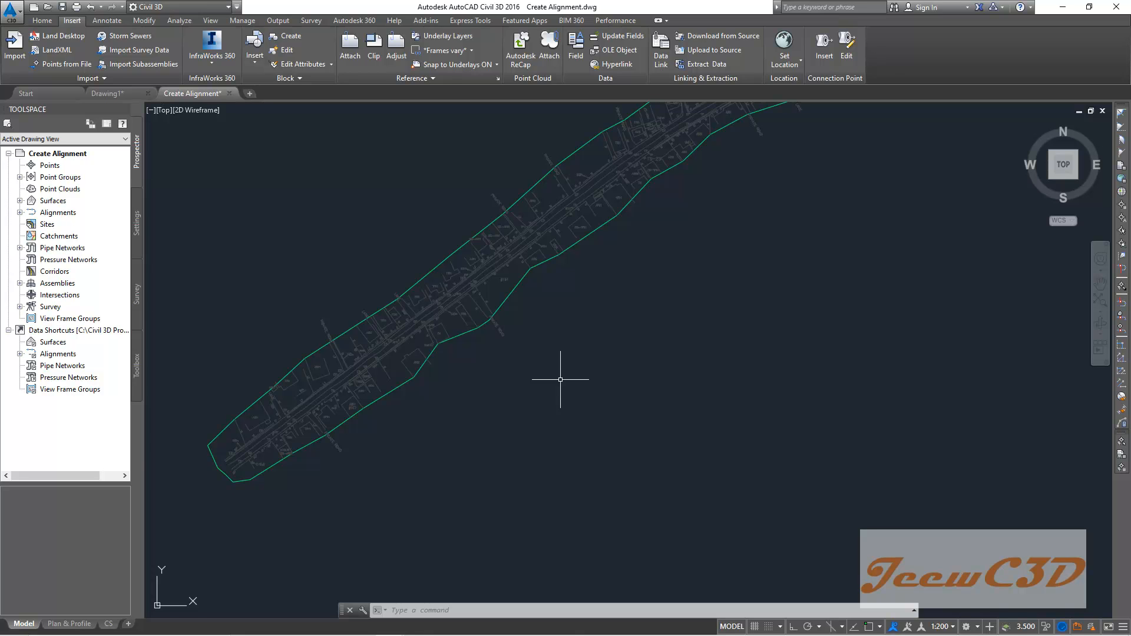
middle_click_drag(625, 322, 635, 383)
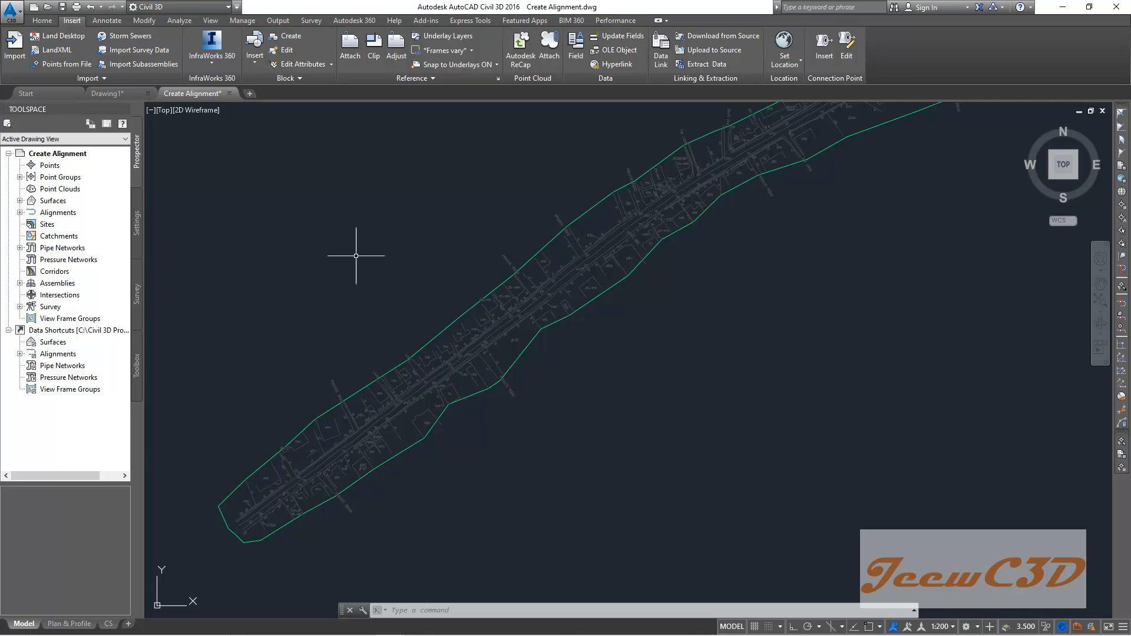
- Open the Alignment Creation Tools and name the new alignment Design Road
left_click(41, 20)
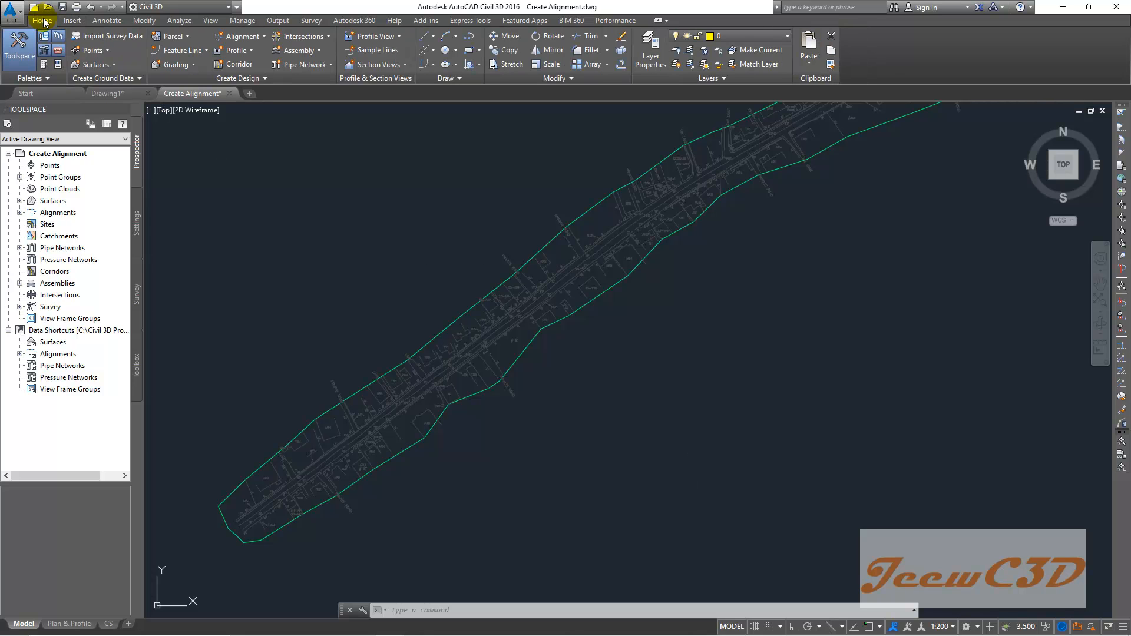
left_click(263, 39)
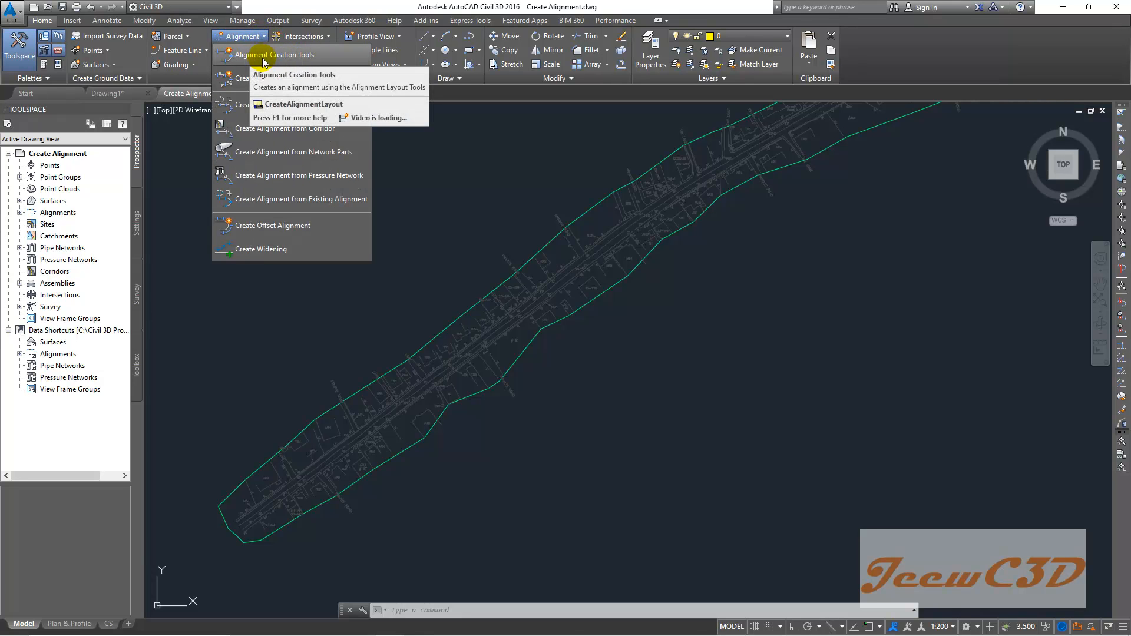
left_click(298, 58)
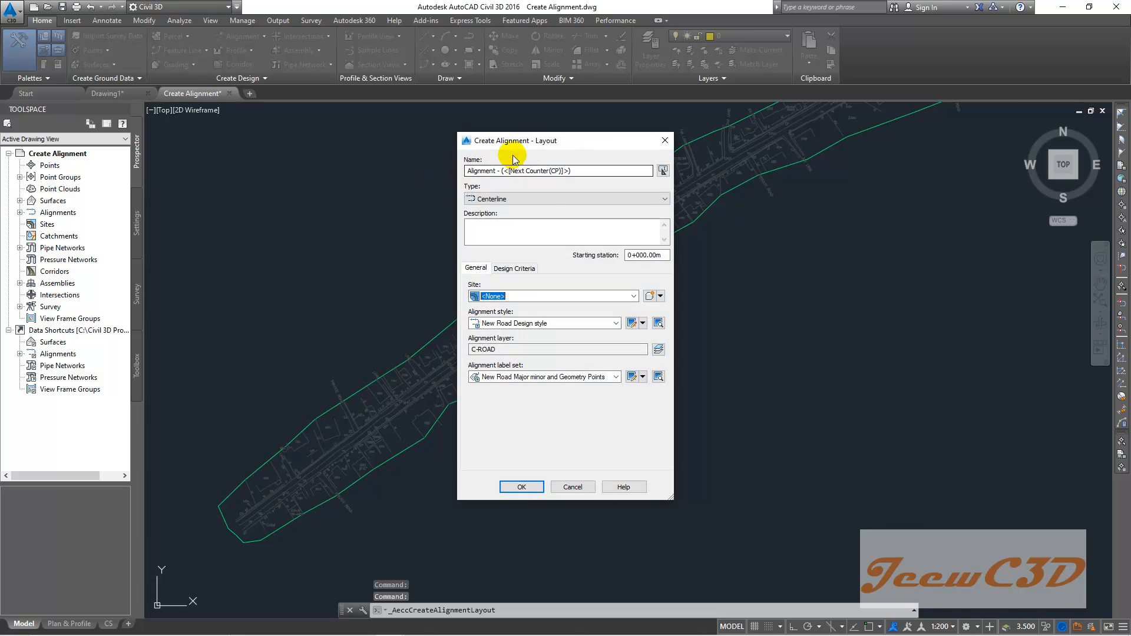
left_click_drag(536, 147, 494, 122)
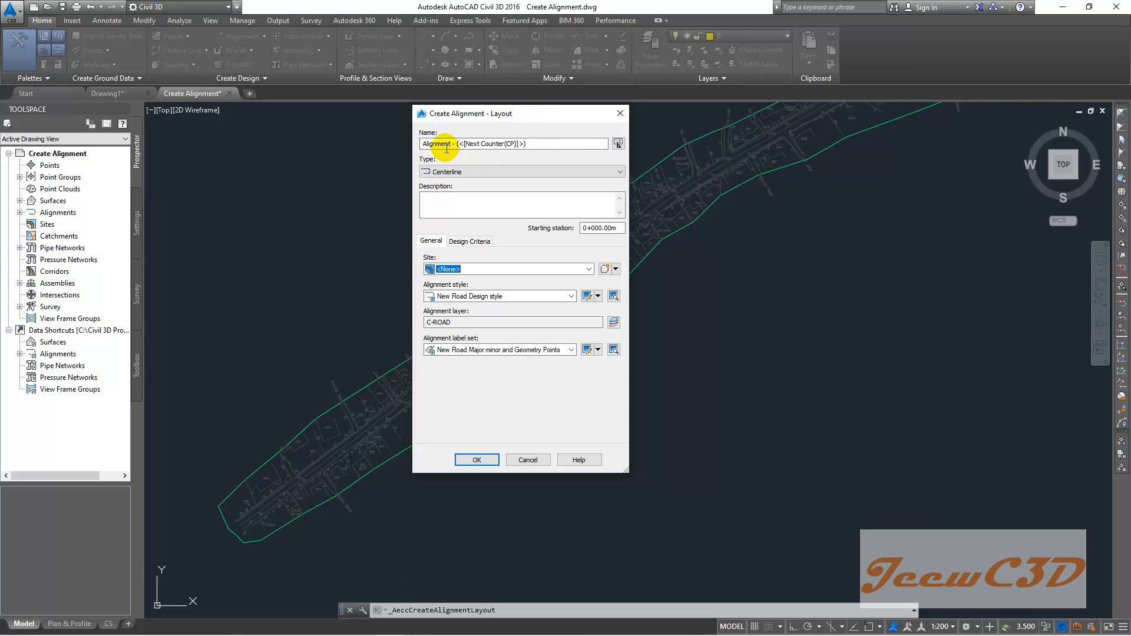
triple_click(537, 143)
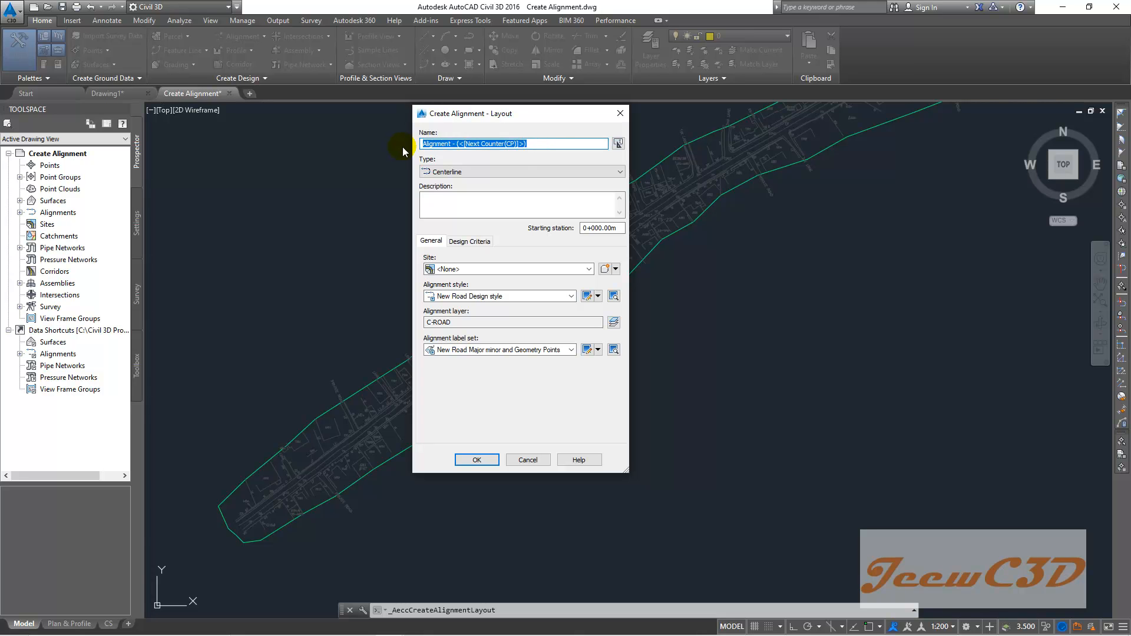
type("Design Road")
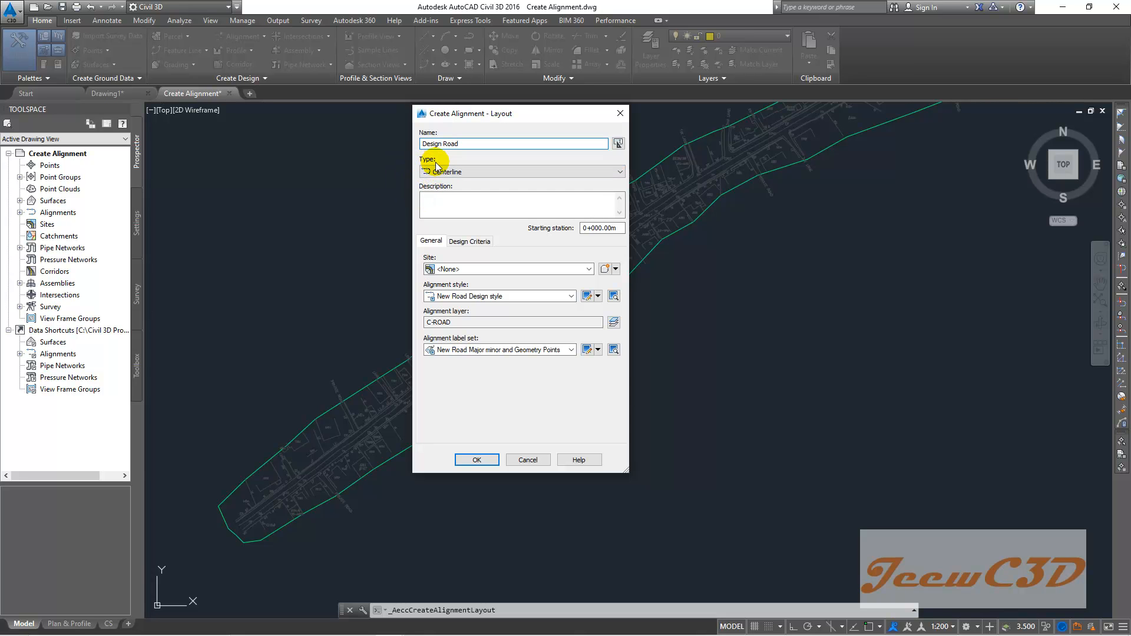
- Enter the description Two Lane Two Way Road, W = 3.5, HS = 1.0 and SS = 1.0 on separate lines
left_click(442, 205)
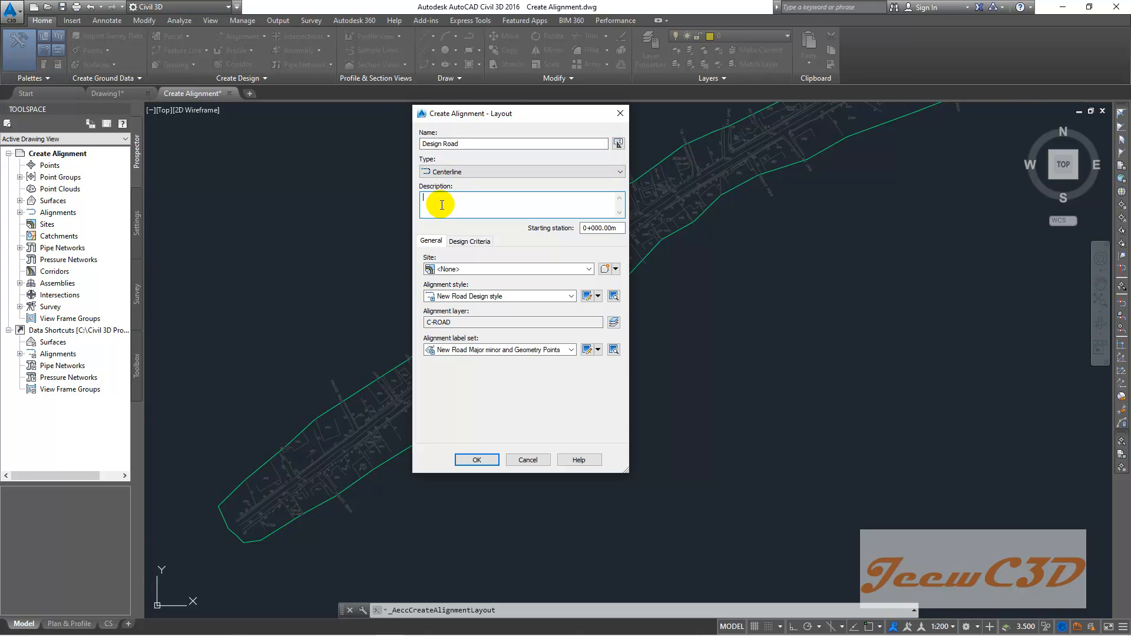
type("Two LAne")
key("BackSpace")
key("BackSpace")
key("BackSpace")
key("BackSpace")
type("aa")
type("ne Two W")
type("ay Road")
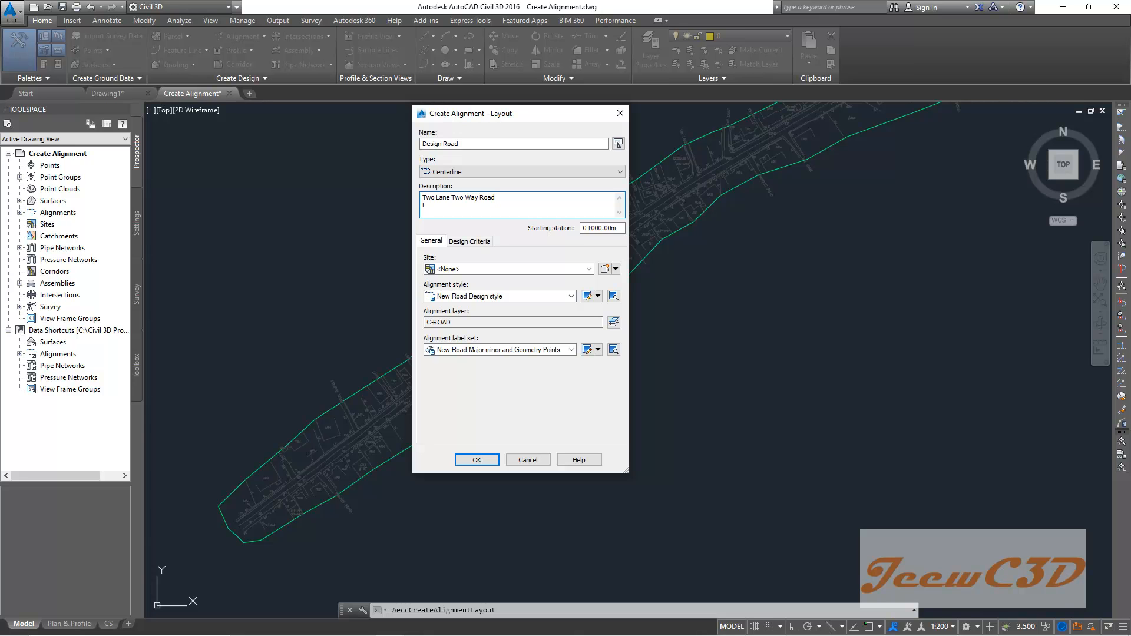
key("BackSpace")
type("W = 3.5")
key("Return")
type("HS = 1.0")
key("Return")
type("SS = 1.0")
- Accept the alignment settings with the starting station at 0+000.00m
double_click(590, 228)
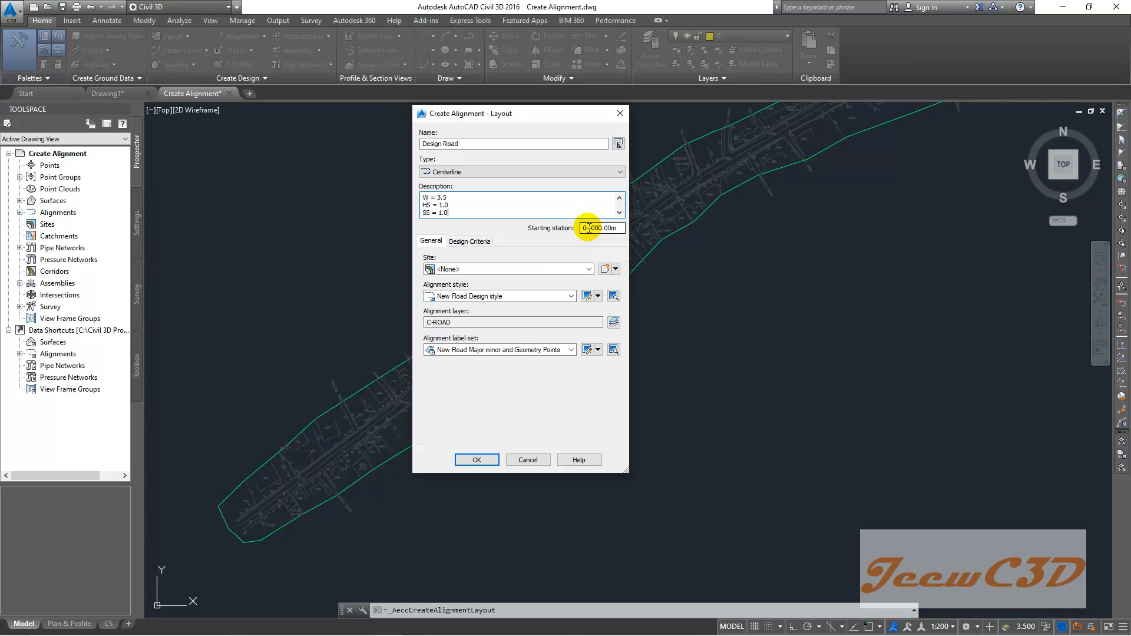
left_click(586, 228)
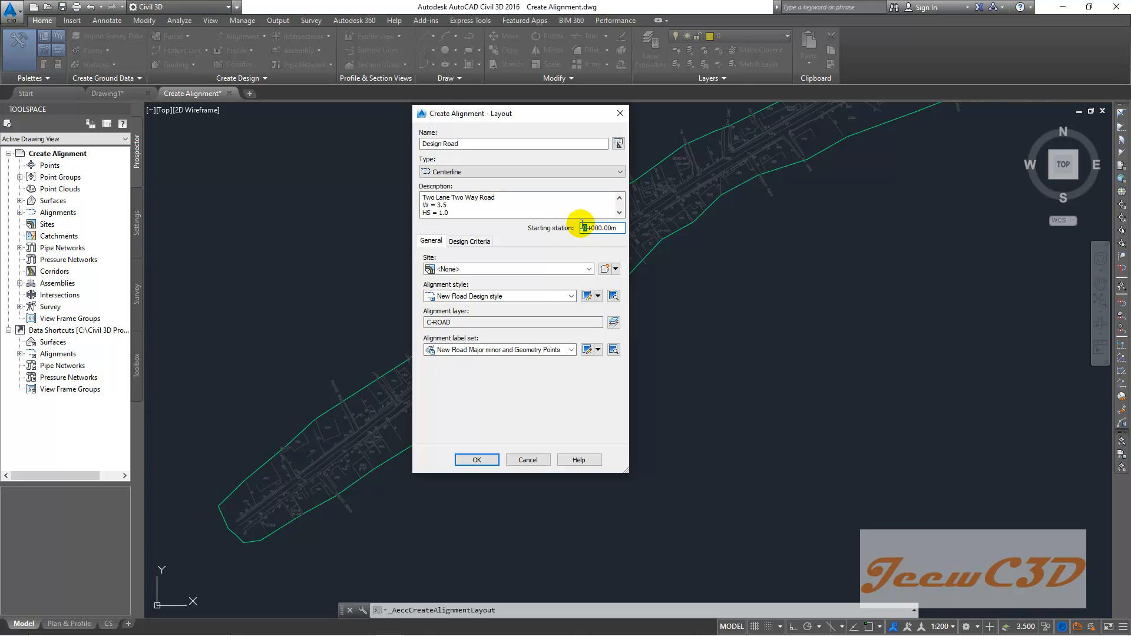
left_click(590, 228)
left_click_drag(589, 228, 580, 229)
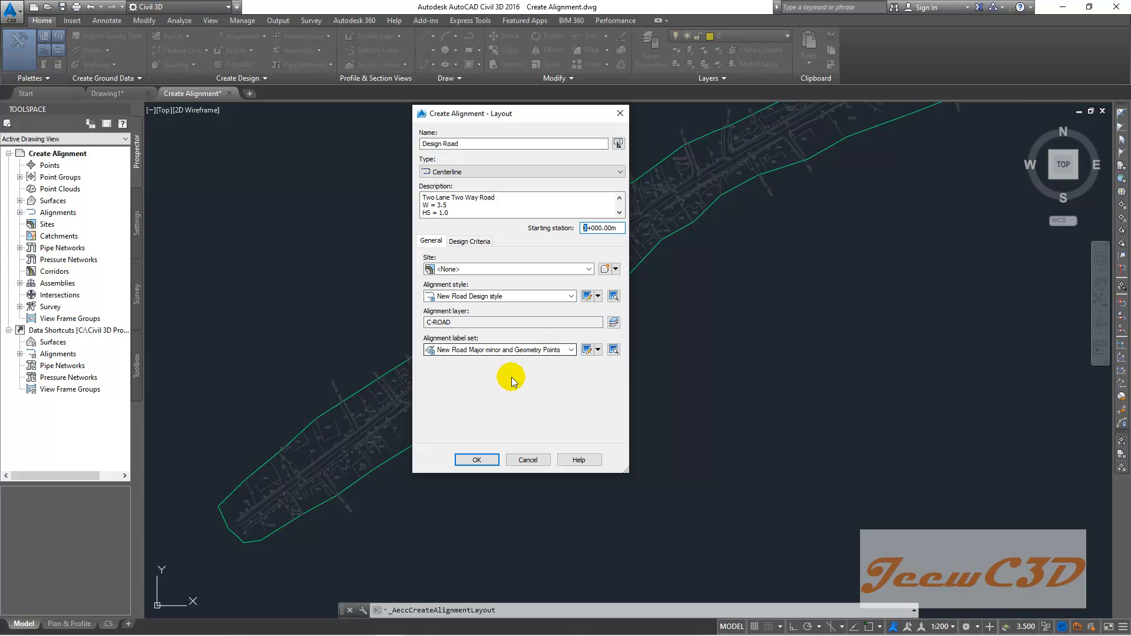
left_click(477, 460)
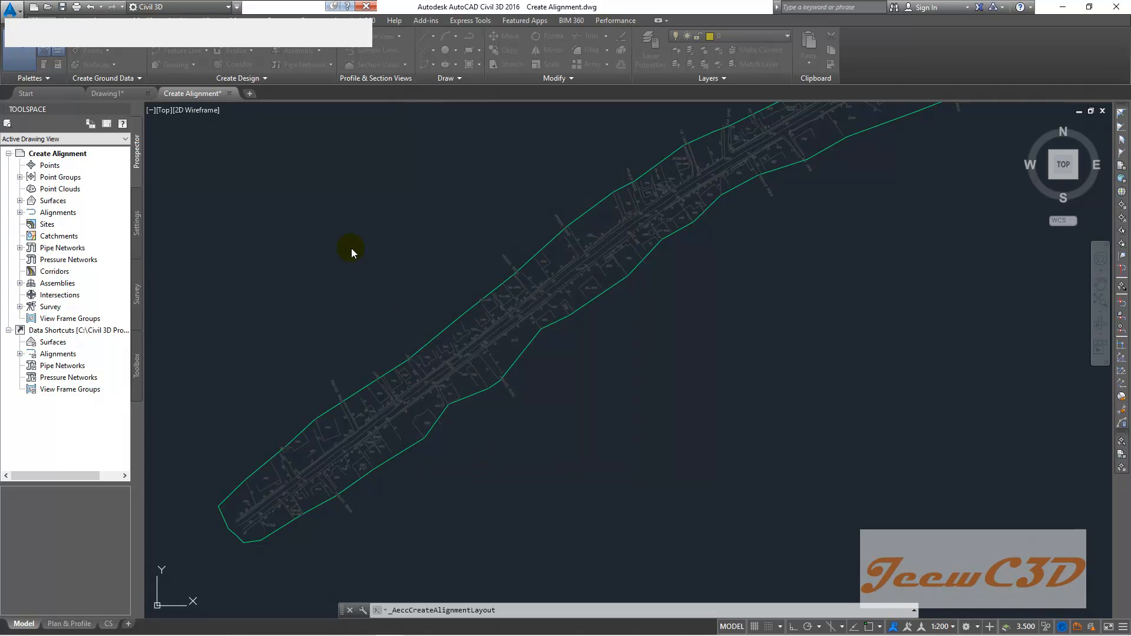
- Start the Fixed Line (Two points) tool from the Alignment Layout Tools for Design Road
mouse_move(113, 14)
left_mouse_down()
mouse_move(215, 122)
mouse_move(288, 144)
left_mouse_up()
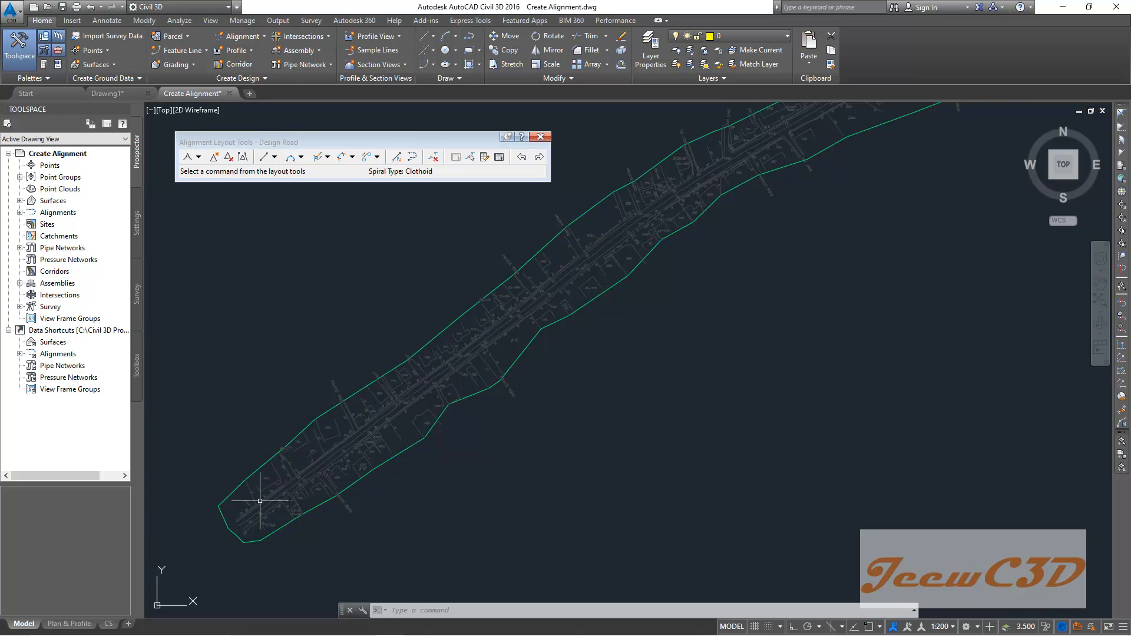
scroll(619, 296, "down", 2)
middle_click_drag(724, 287, 538, 359)
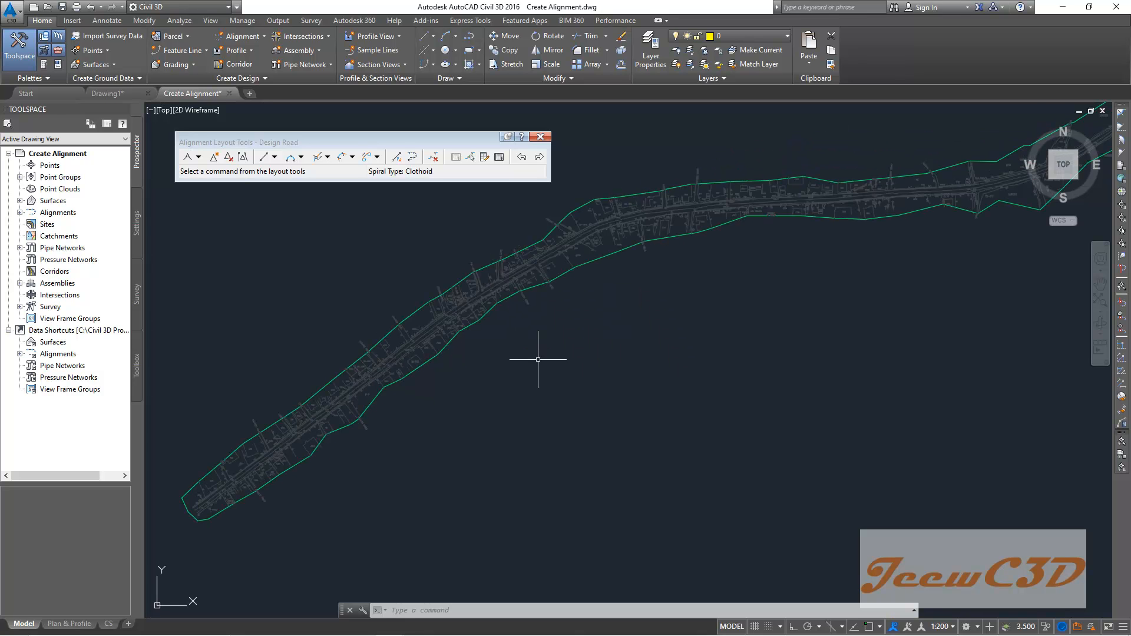
middle_click_drag(271, 328, 326, 274)
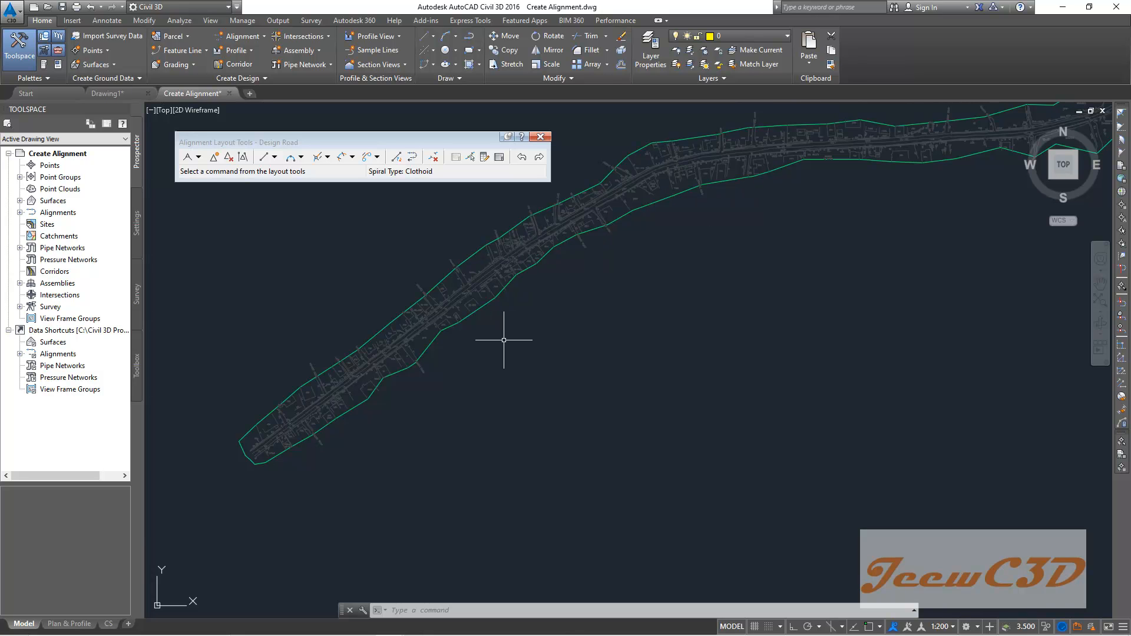
left_click(279, 145)
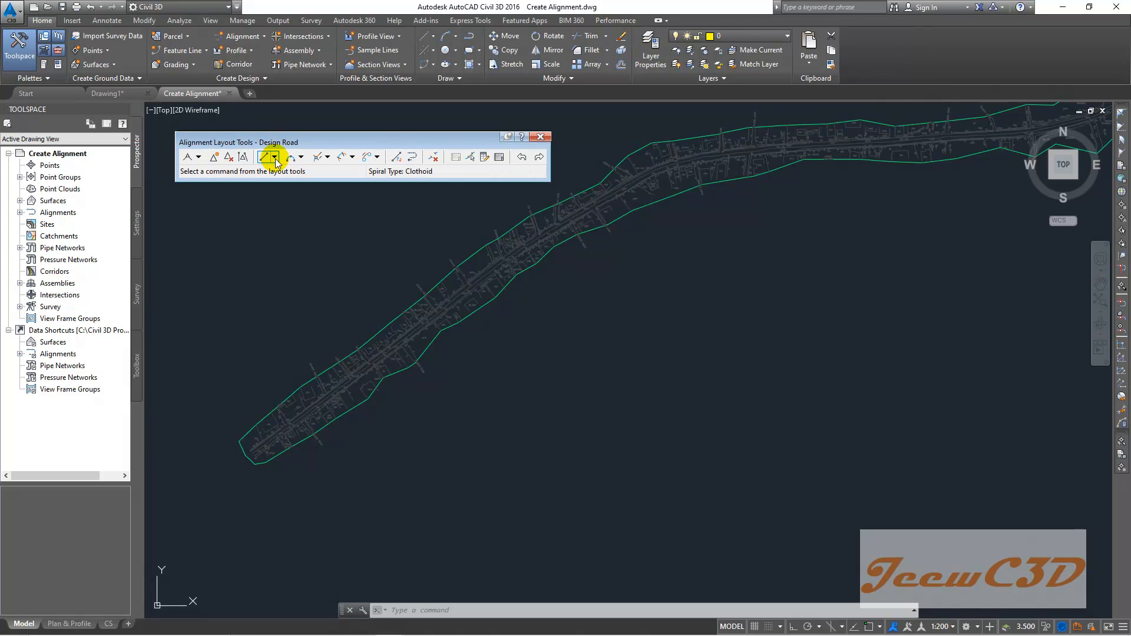
left_click(276, 163)
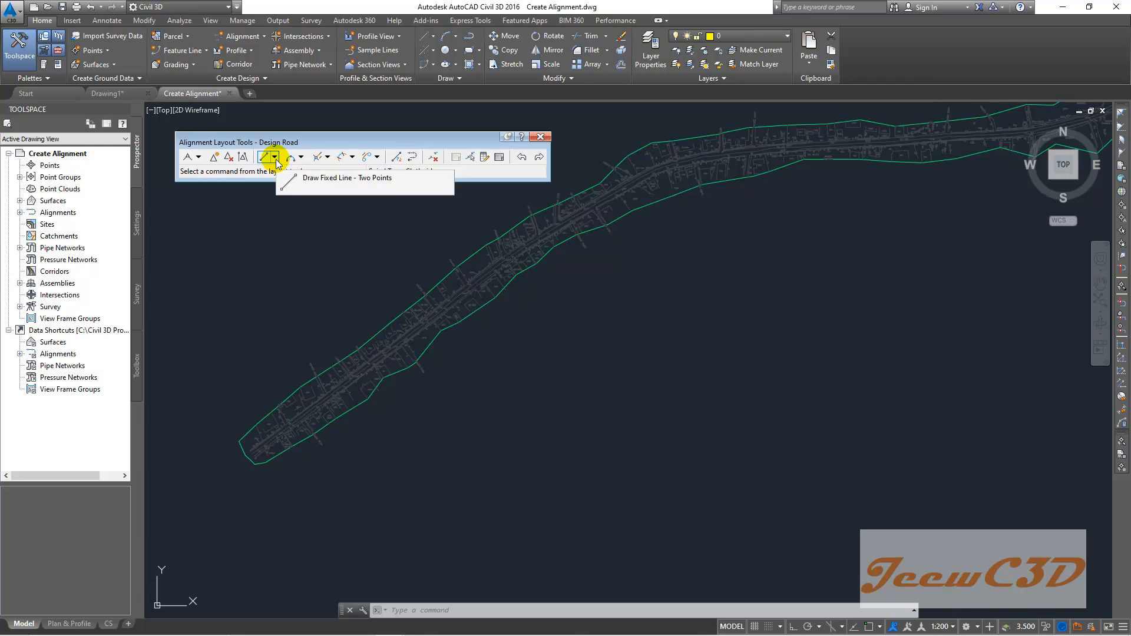
left_click(276, 163)
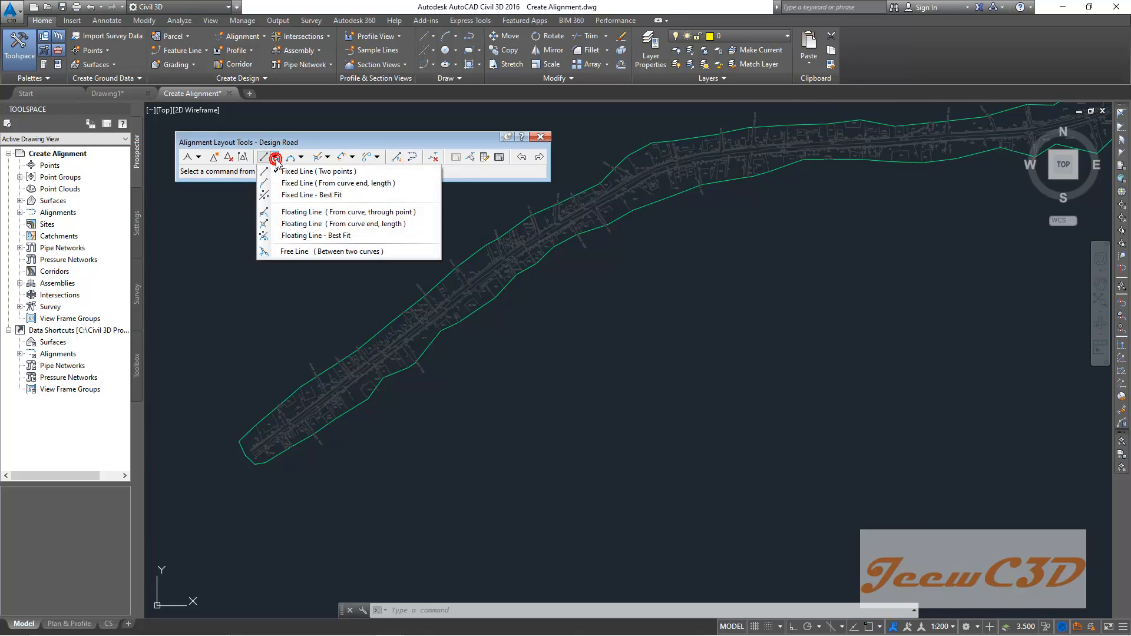
left_click(319, 171)
- Draw a fixed tangent line from the corridor's southwest end to its northeast part along the road, then finish the command
scroll(234, 413, "up", 2)
scroll(252, 462, "up", 3)
scroll(278, 460, "up", 3)
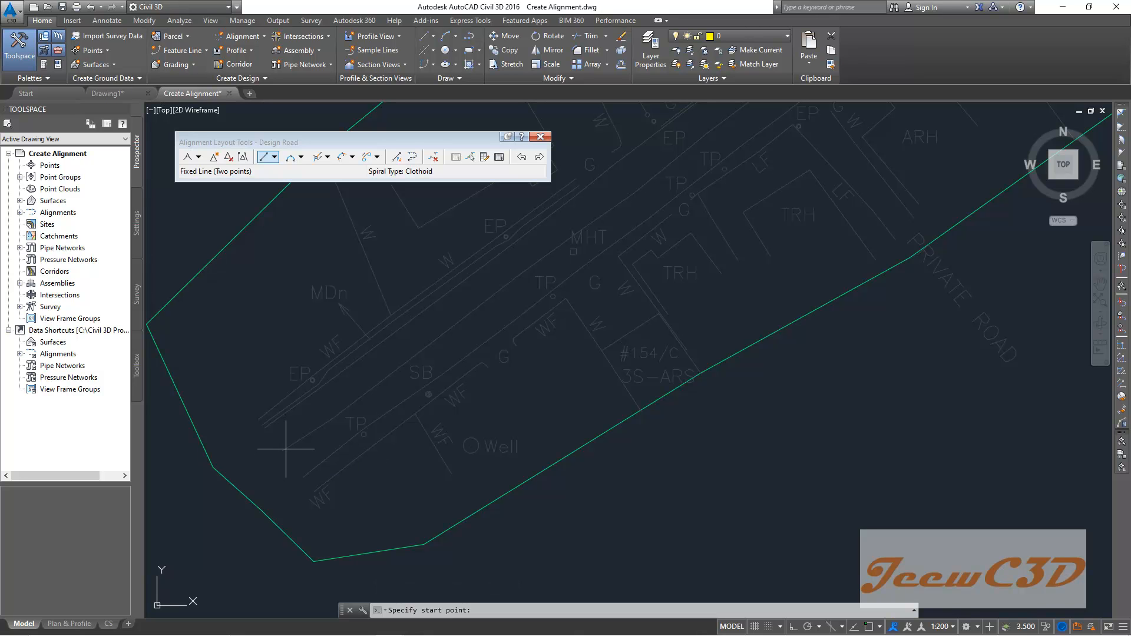
left_click(286, 449)
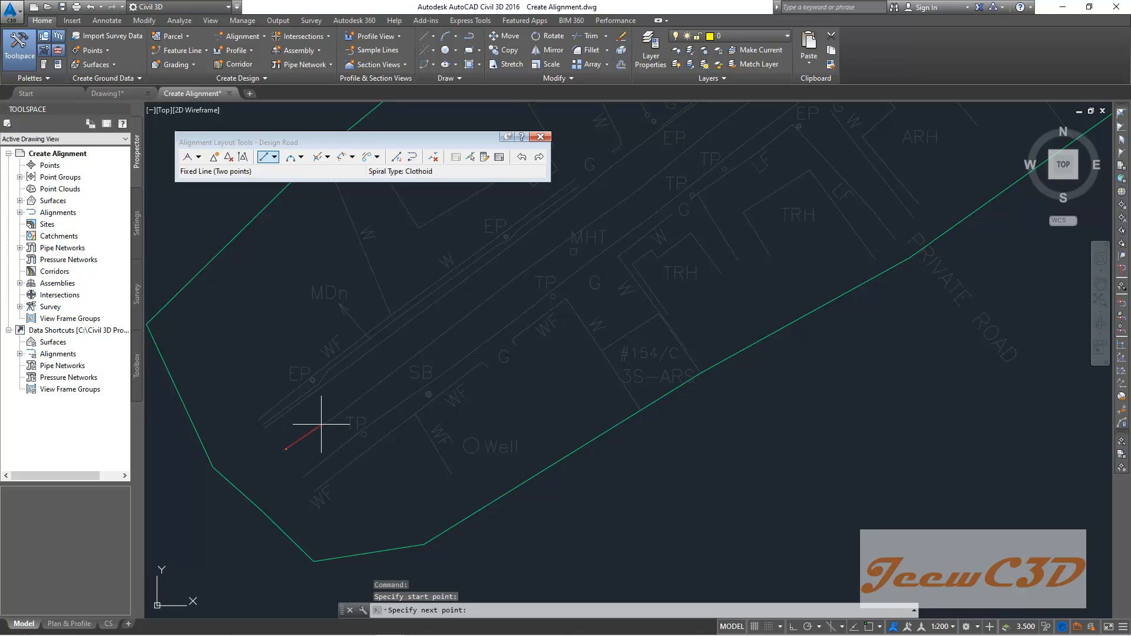
scroll(391, 373, "down", 5)
middle_click_drag(569, 242, 309, 422)
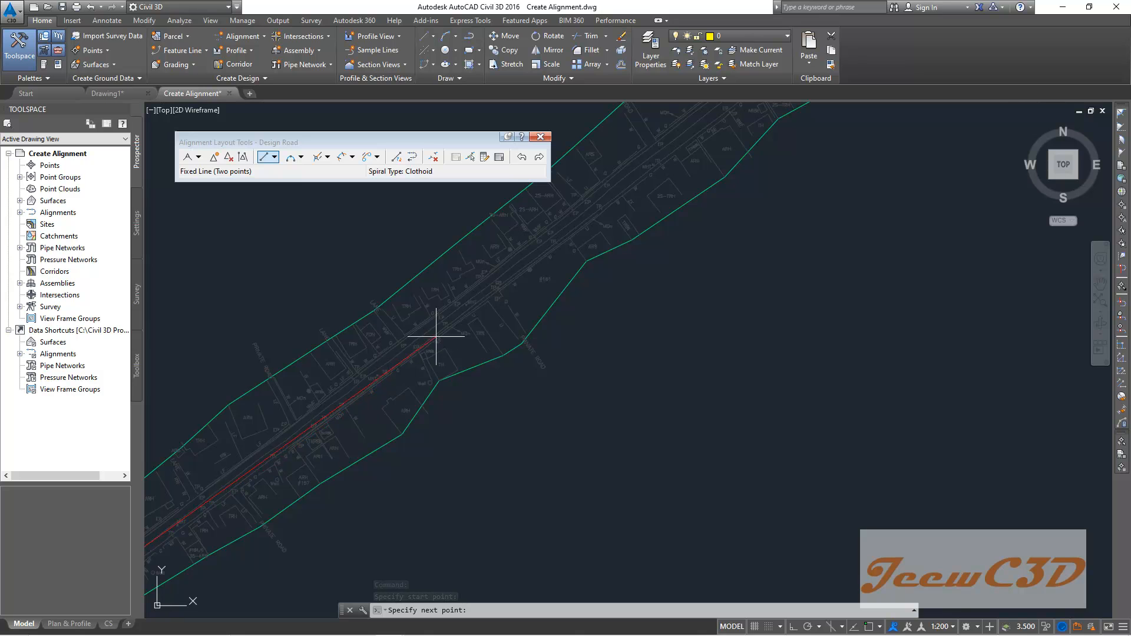
scroll(506, 262, "down", 2)
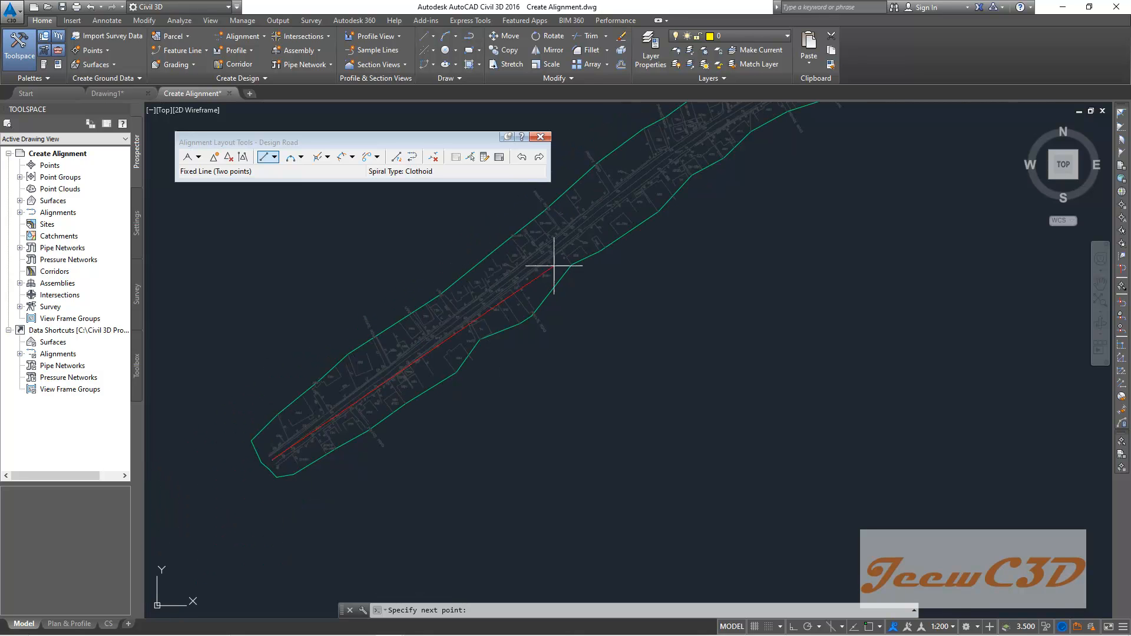
left_click(643, 174)
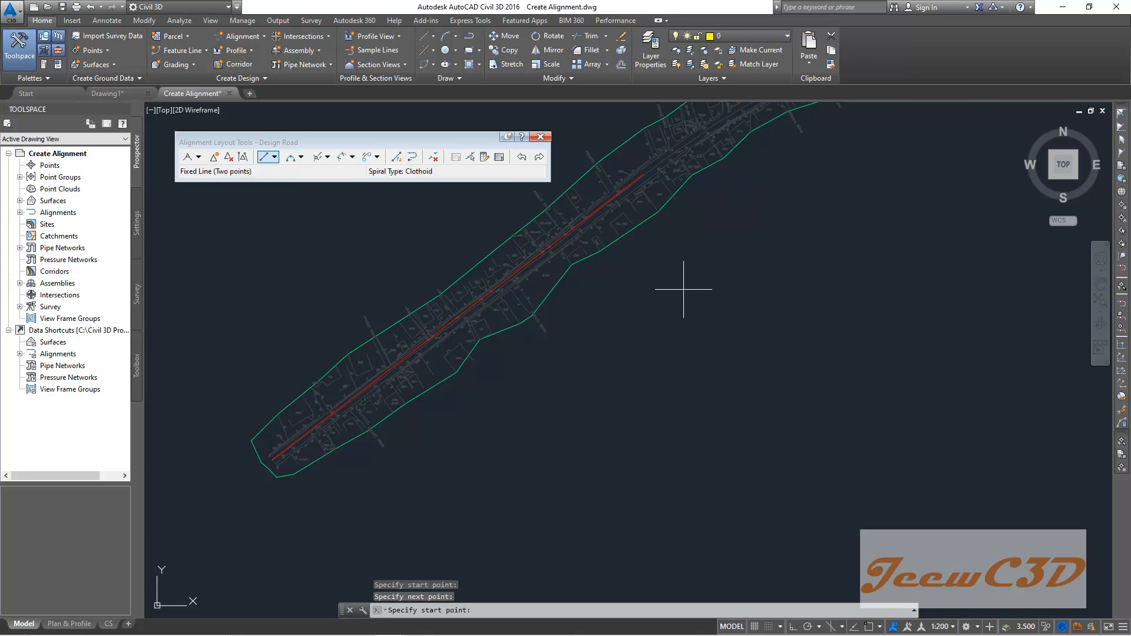
scroll(644, 171, "up", 4)
scroll(644, 235, "down", 5)
key("Return")
- Examine the drawn alignment and its station labels along the corridor
scroll(464, 302, "up", 5)
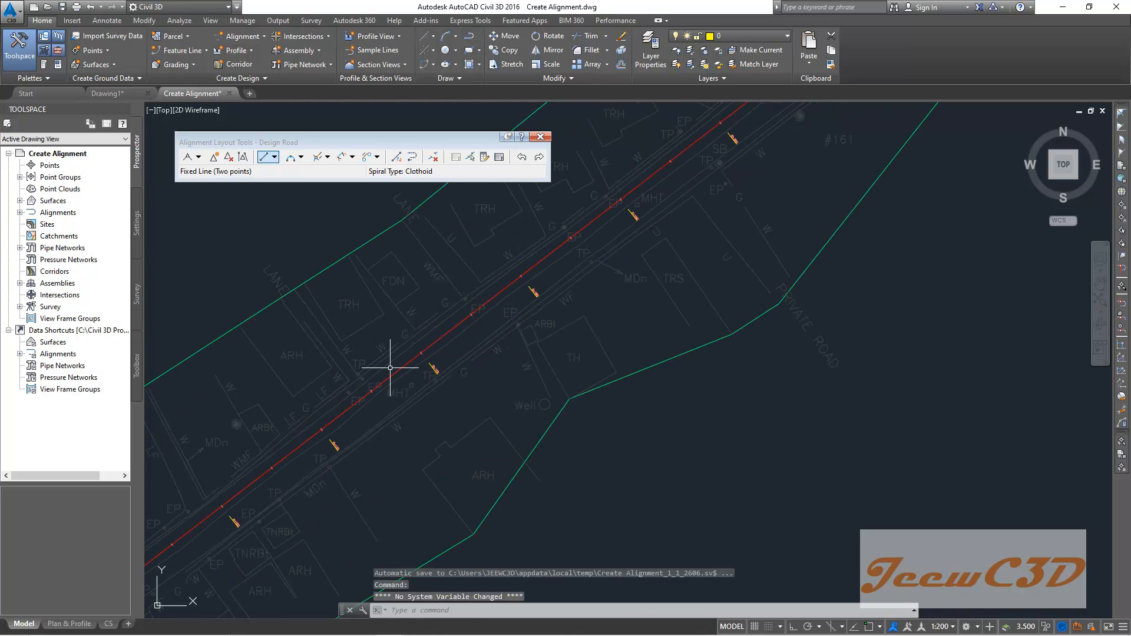
scroll(391, 362, "down", 2)
scroll(505, 329, "up", 2)
scroll(543, 288, "up", 3)
scroll(445, 338, "down", 4)
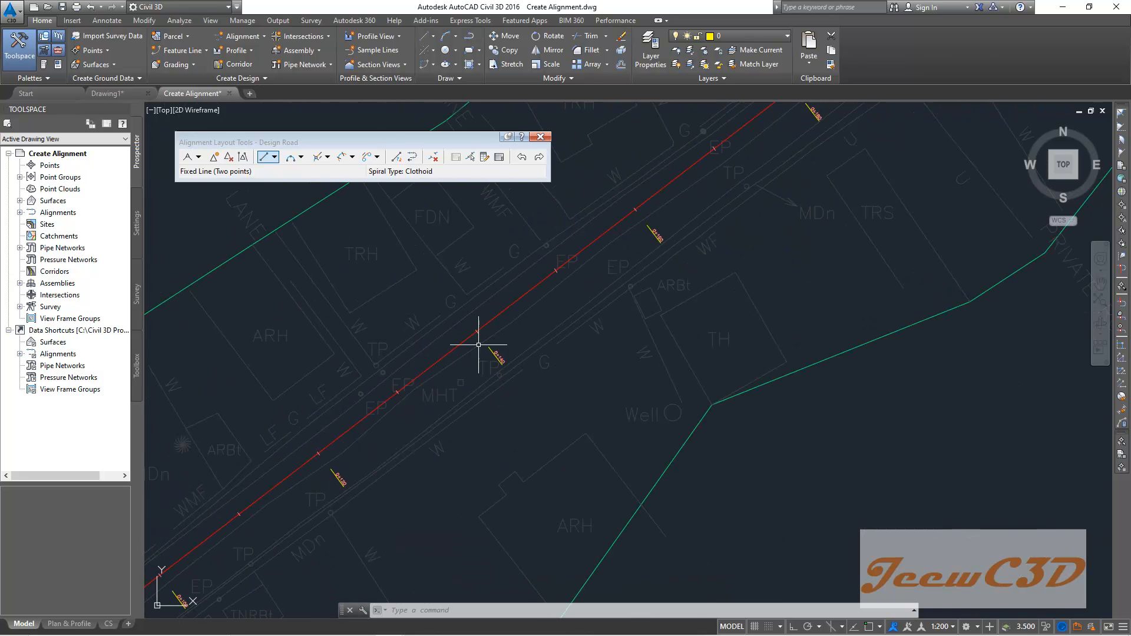
mouse_move(288, 313)
middle_mouse_down()
mouse_move(375, 280)
mouse_move(405, 292)
middle_mouse_up()
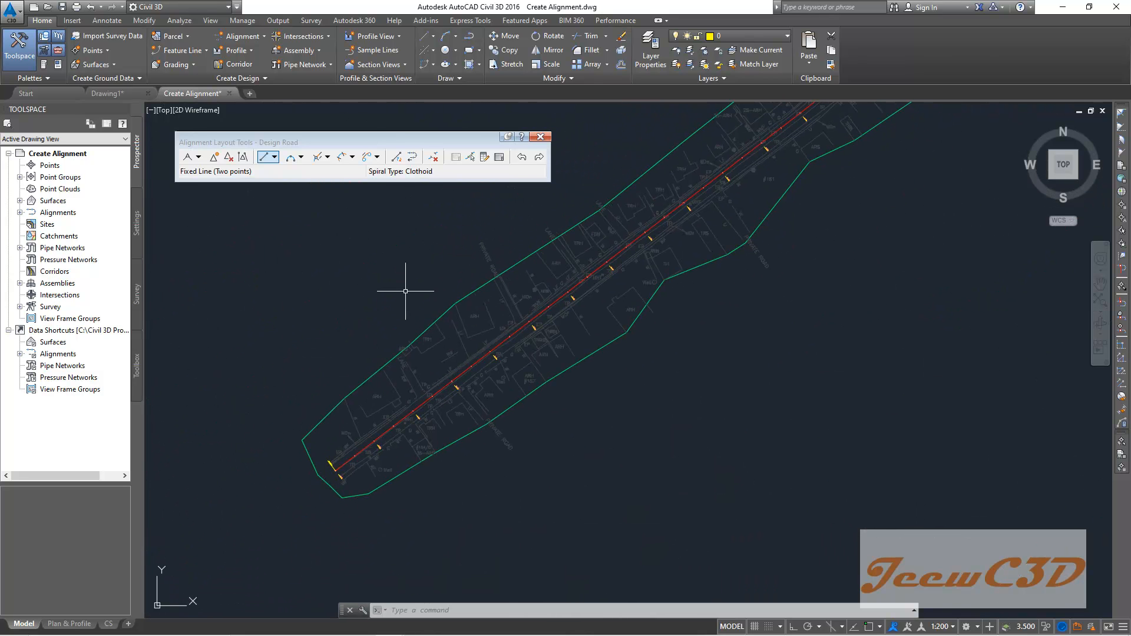
scroll(571, 331, "up", 4)
scroll(538, 301, "down", 2)
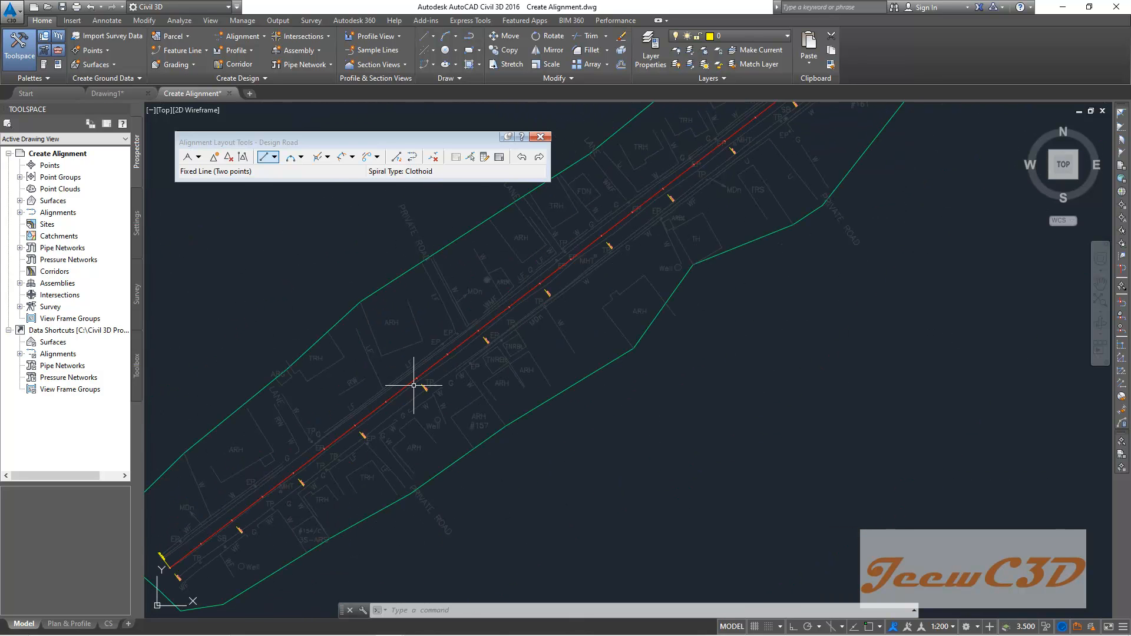
scroll(484, 334, "up", 5)
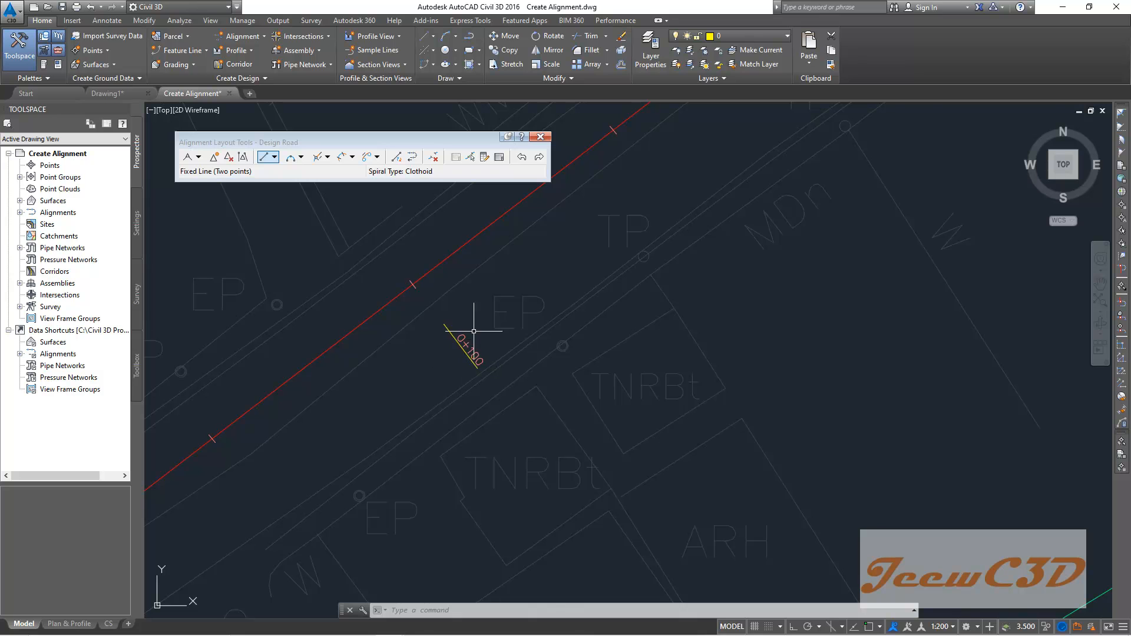
scroll(448, 359, "down", 5)
scroll(519, 304, "up", 1)
scroll(491, 343, "up", 1)
scroll(465, 354, "up", 2)
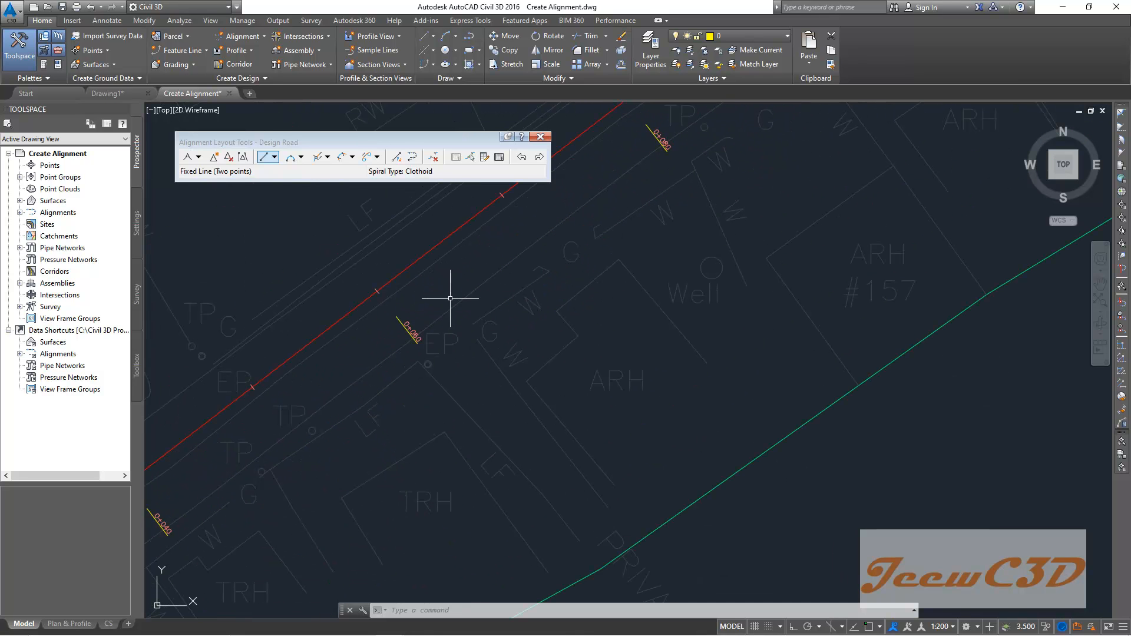
- Set the annotation scale of the current view to 1:1000
mouse_move(450, 299)
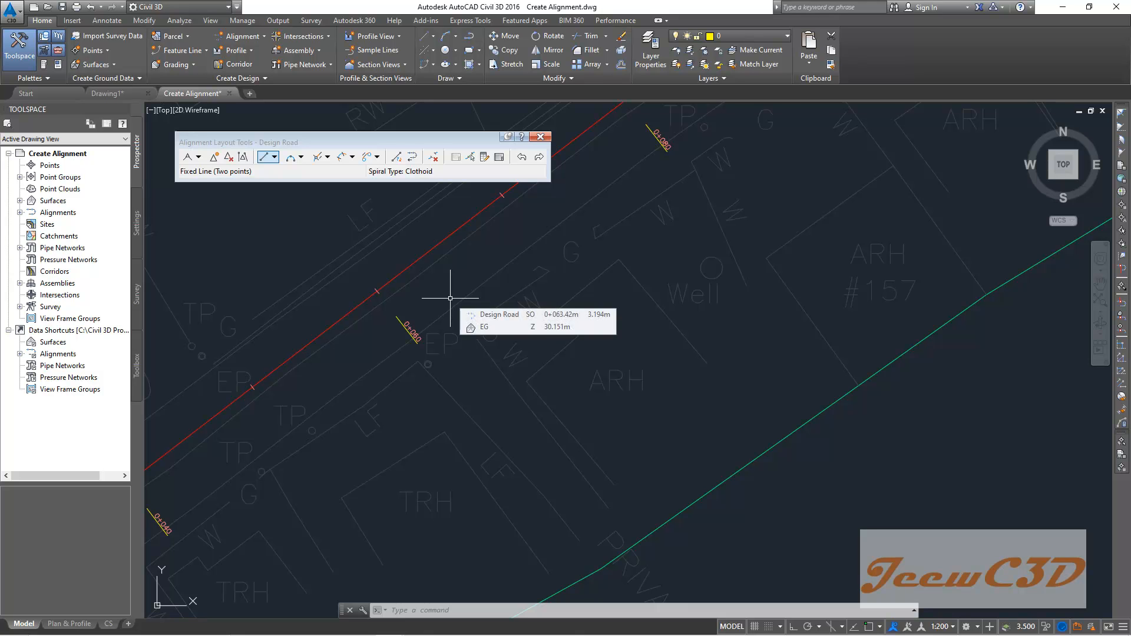
left_click(942, 627)
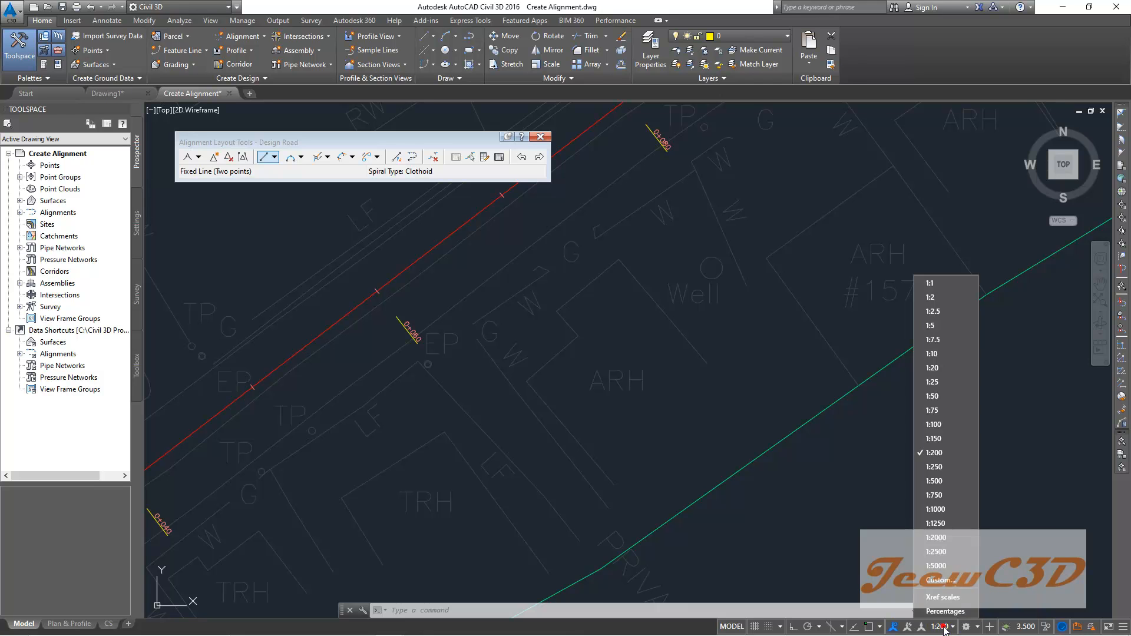
left_click(942, 509)
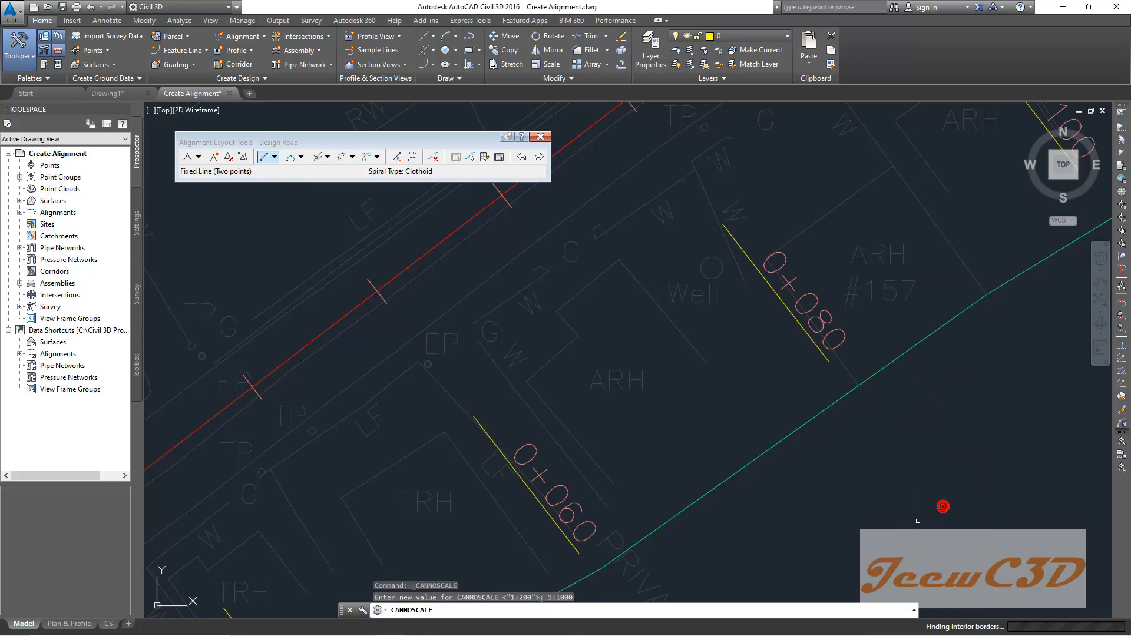
scroll(939, 501, "down", 6)
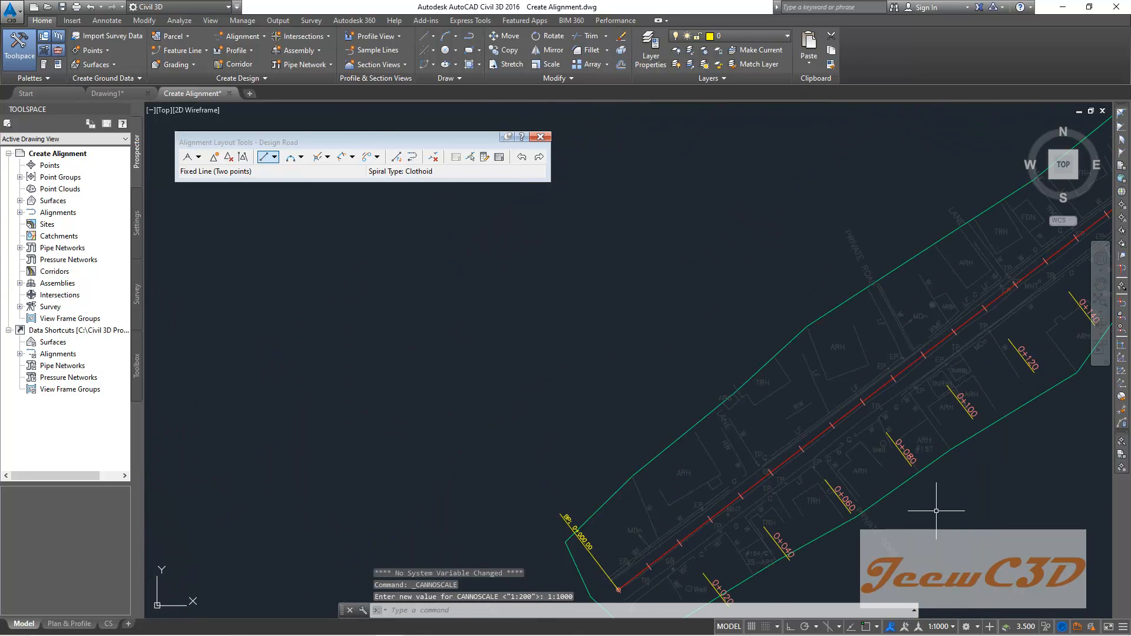
scroll(788, 392, "up", 1)
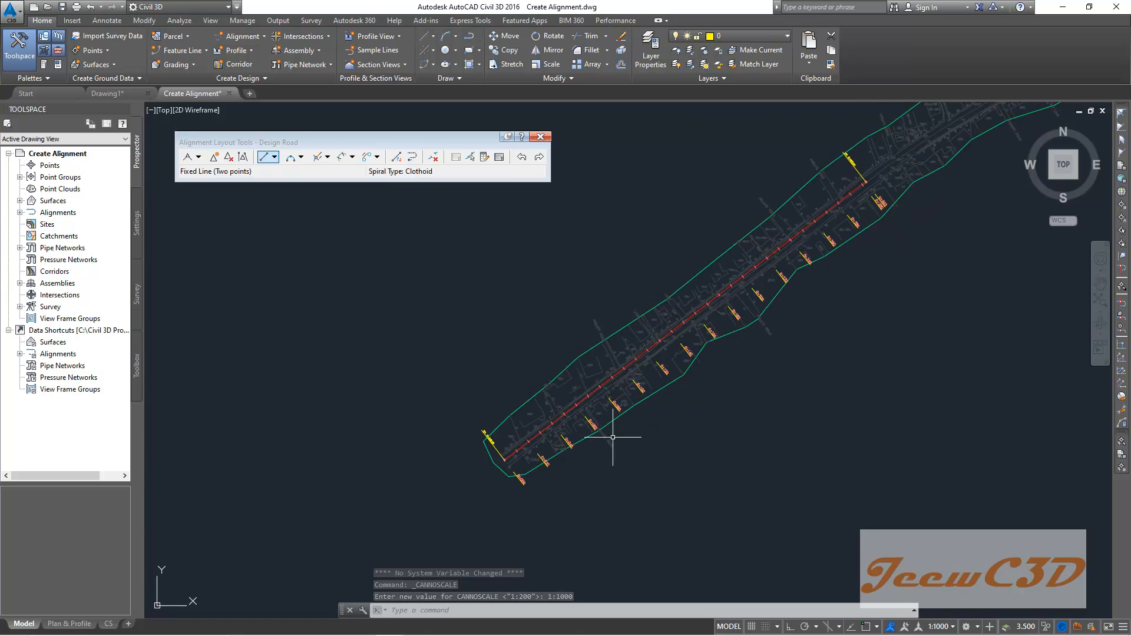
scroll(606, 445, "up", 2)
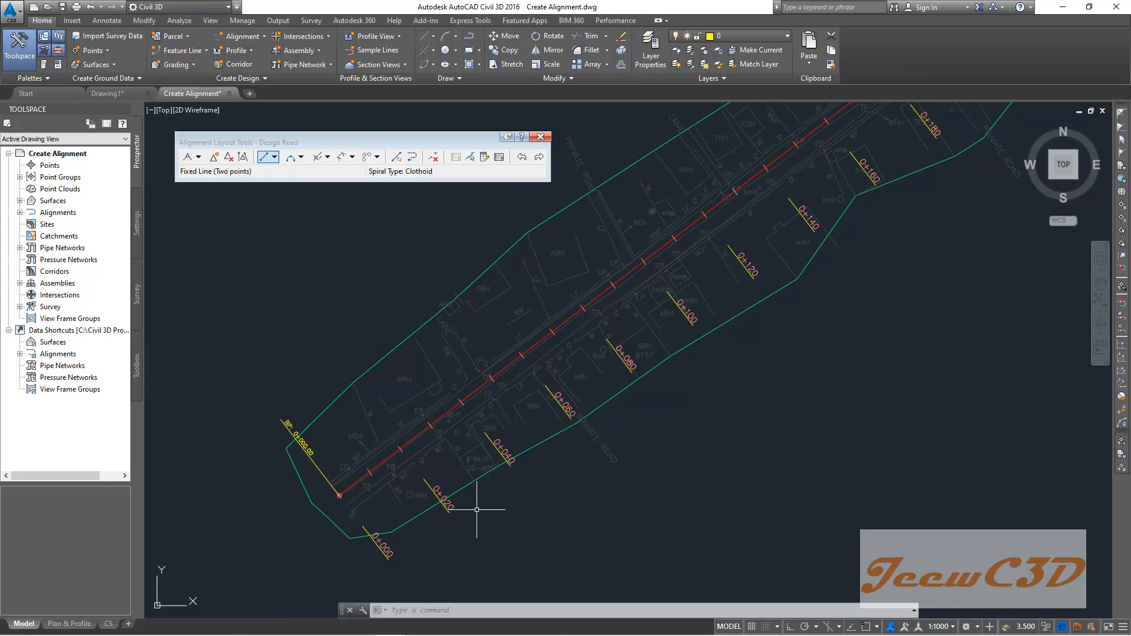
- Inspect the rescaled station labels along the full length of the alignment within the corridor
scroll(450, 509, "up", 3)
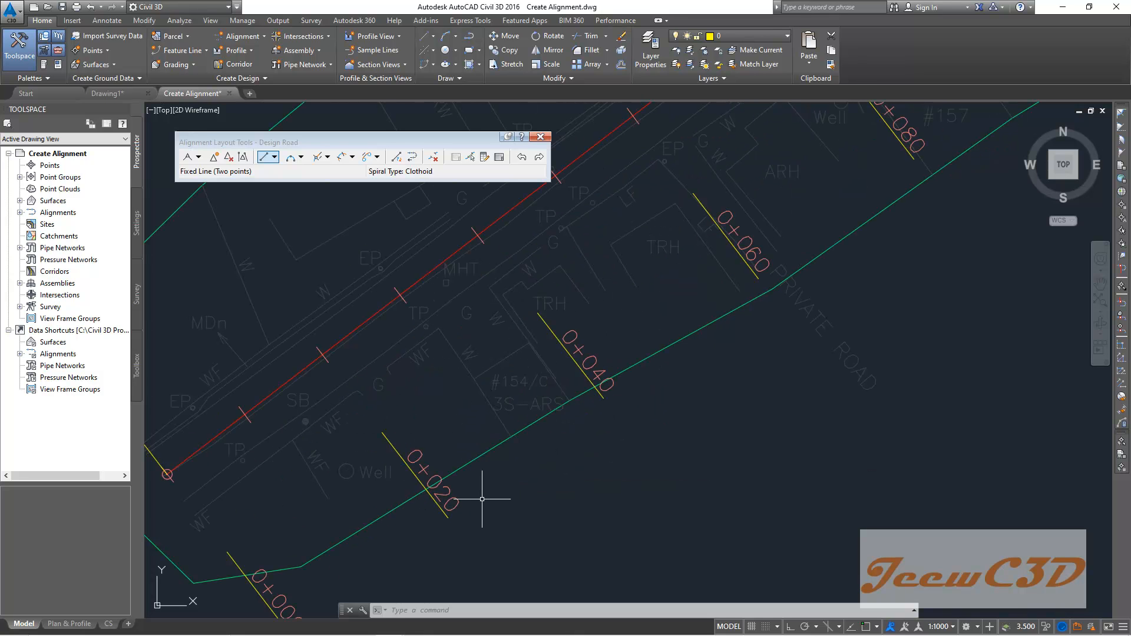
scroll(480, 495, "down", 3)
scroll(624, 343, "up", 1)
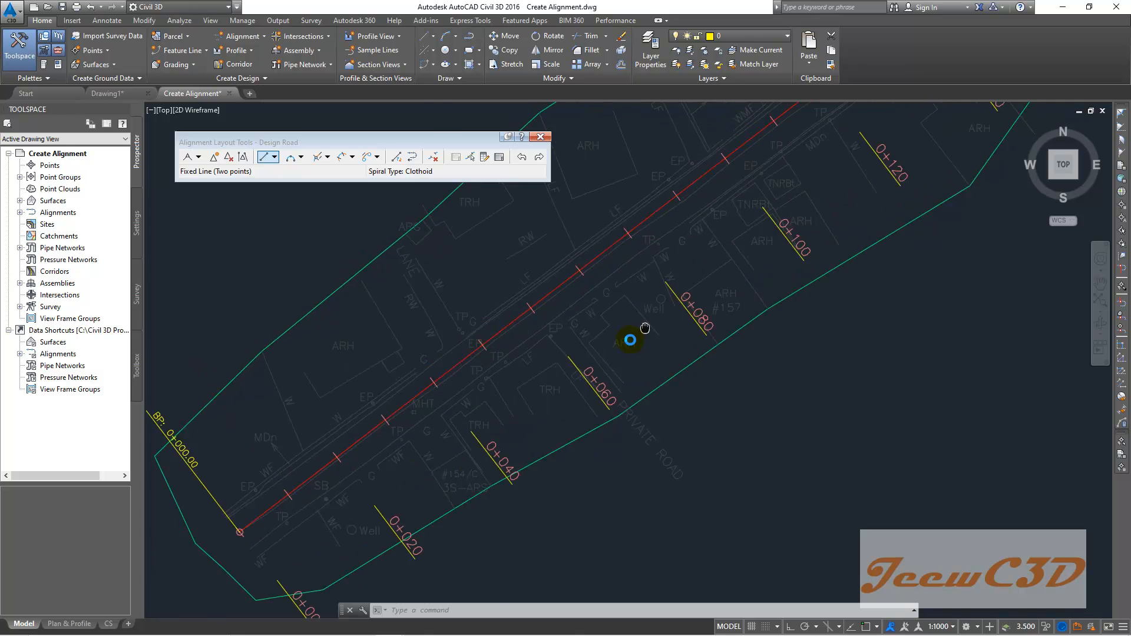
middle_click_drag(630, 340, 483, 458)
scroll(483, 458, "down", 3)
middle_click_drag(693, 304, 510, 415)
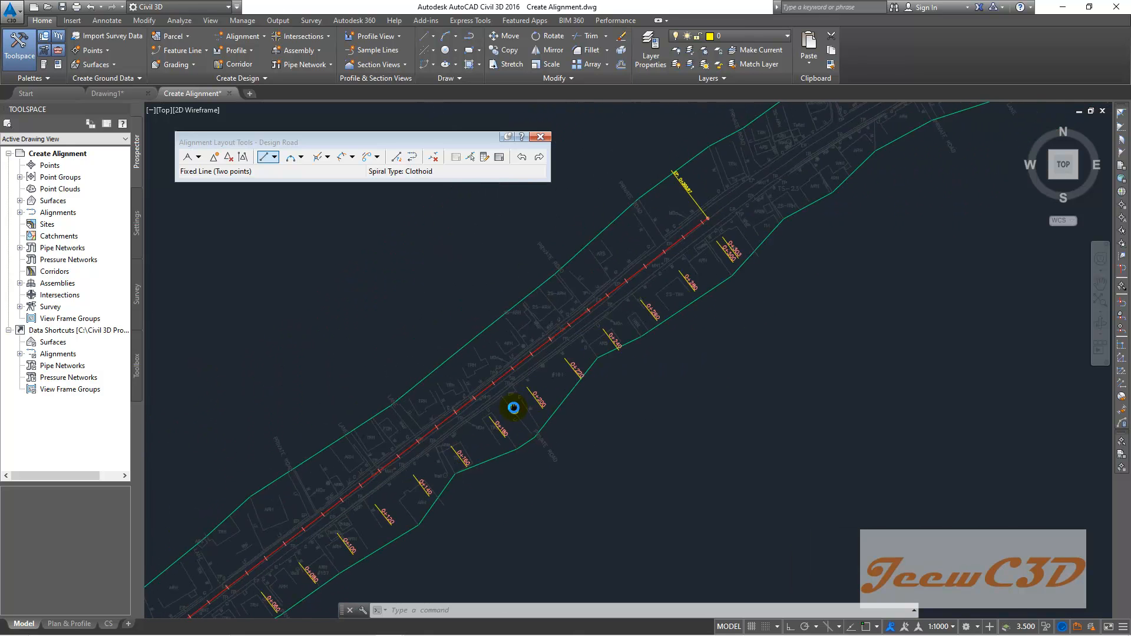
scroll(651, 275, "up", 4)
scroll(576, 341, "down", 2)
scroll(450, 430, "up", 1)
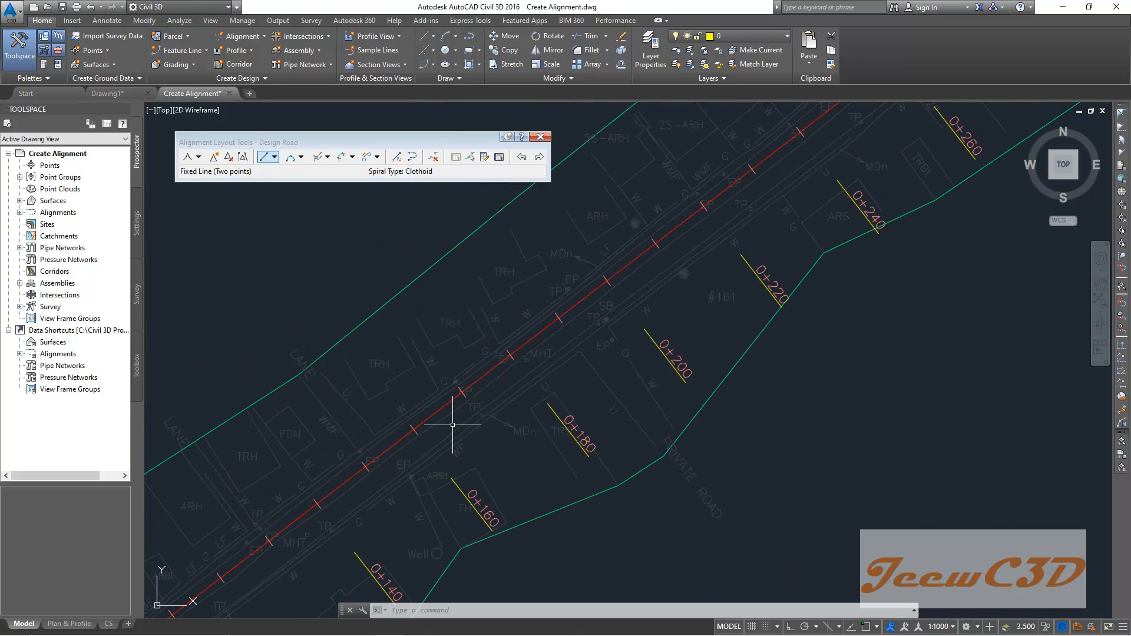
scroll(455, 423, "up", 1)
scroll(492, 388, "up", 4)
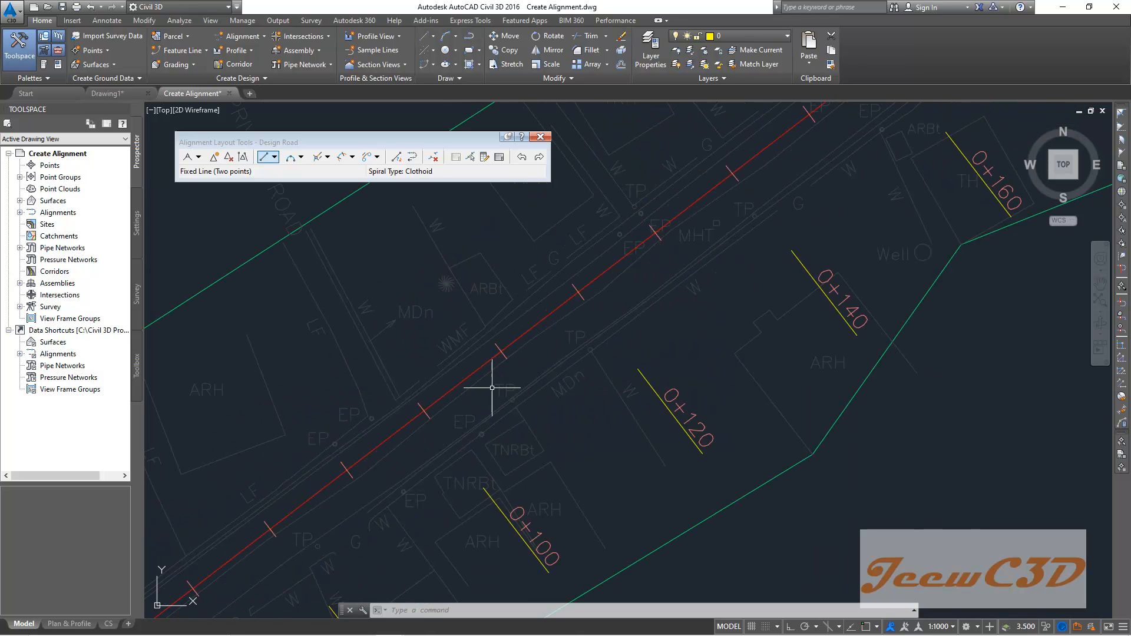
scroll(568, 336, "down", 2)
scroll(625, 305, "down", 3)
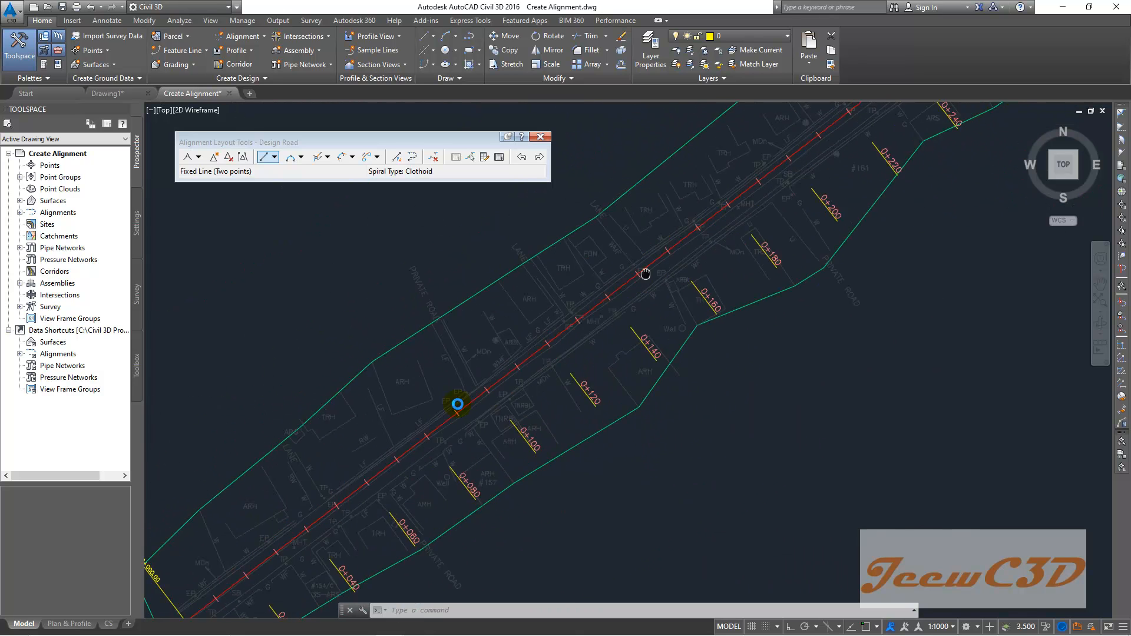
scroll(711, 235, "up", 3)
scroll(758, 158, "up", 2)
- Shorten the alignment by stretching its northeast end grip back to about station 0+267
left_click(761, 158)
left_click(792, 134)
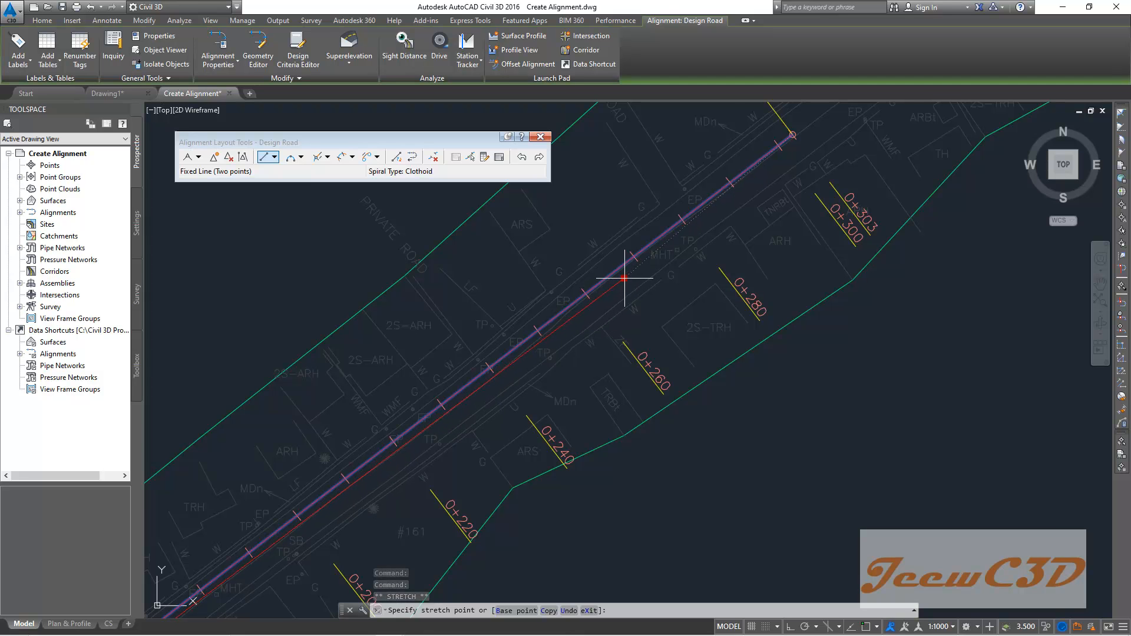
scroll(625, 278, "down", 2)
left_click(617, 286)
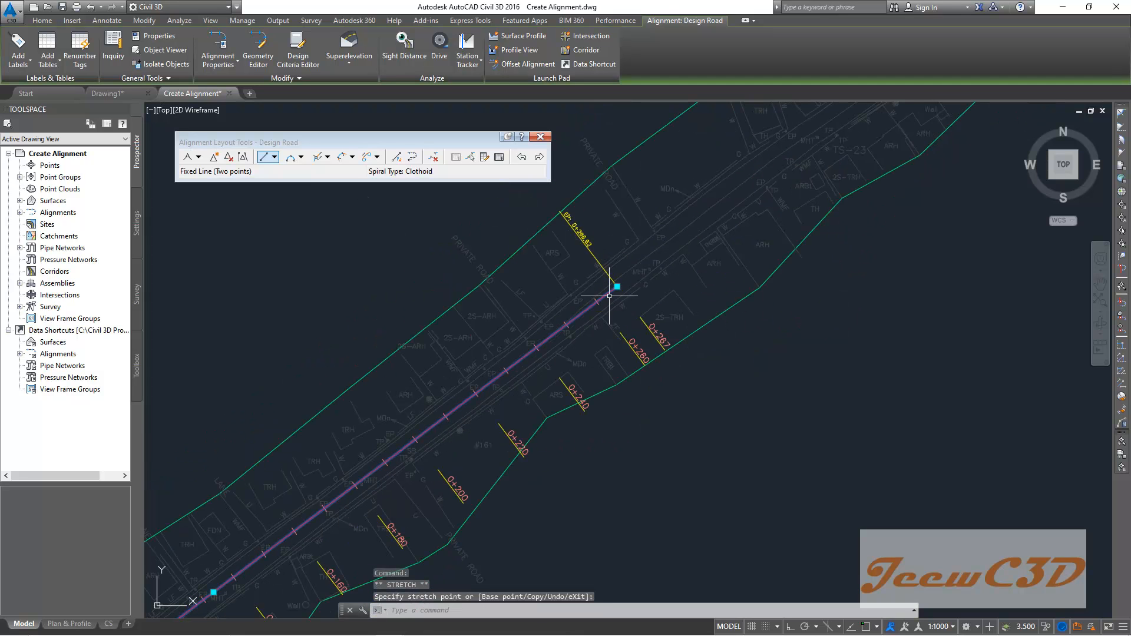
scroll(648, 274, "down", 4)
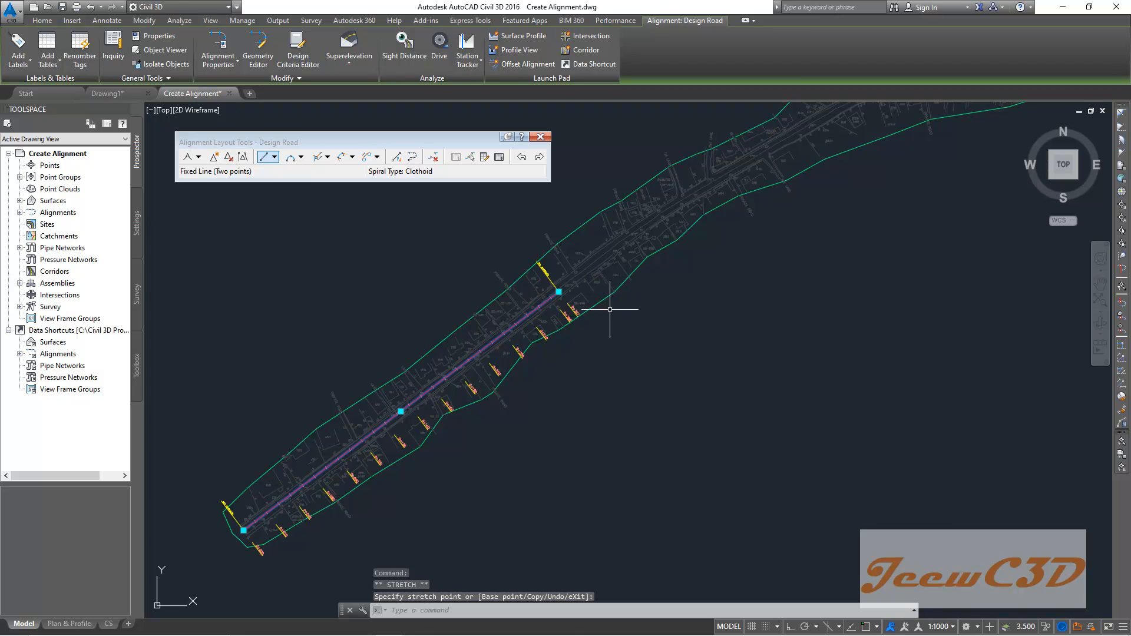
key("Escape")
- Draw a second fixed two-point tangent farther northeast along the road, leaving a gap after the first tangent
mouse_move(694, 275)
middle_mouse_down()
mouse_move(589, 305)
mouse_move(677, 289)
middle_mouse_up()
scroll(631, 270, "down", 2)
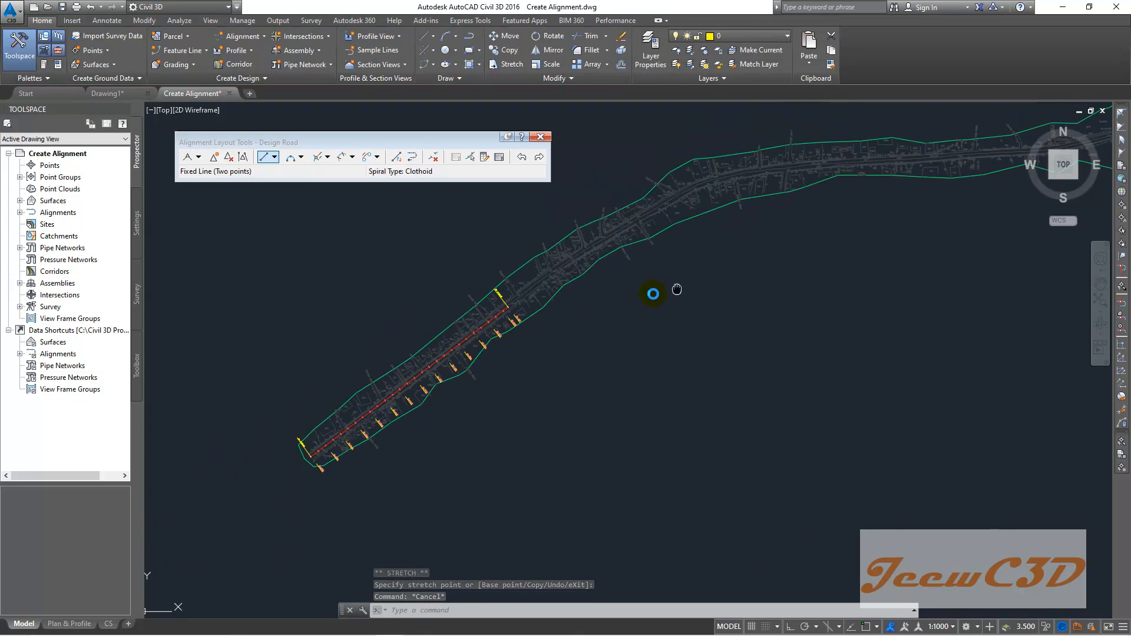
scroll(531, 325, "up", 2)
scroll(476, 273, "up", 3)
scroll(476, 273, "up", 2)
scroll(572, 261, "down", 5)
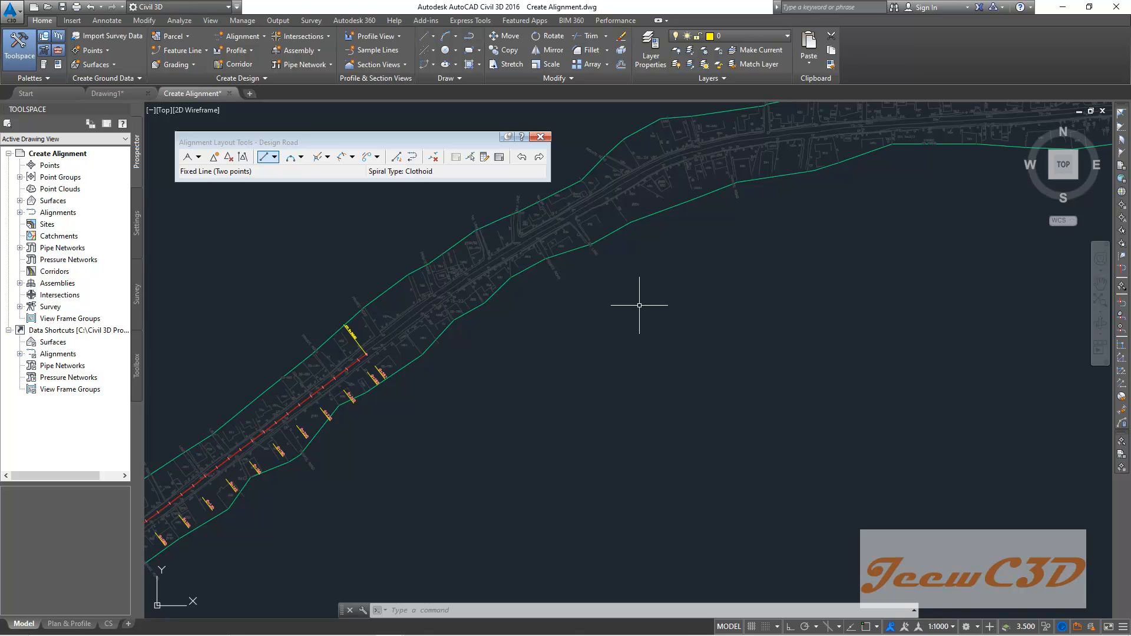
left_click(275, 156)
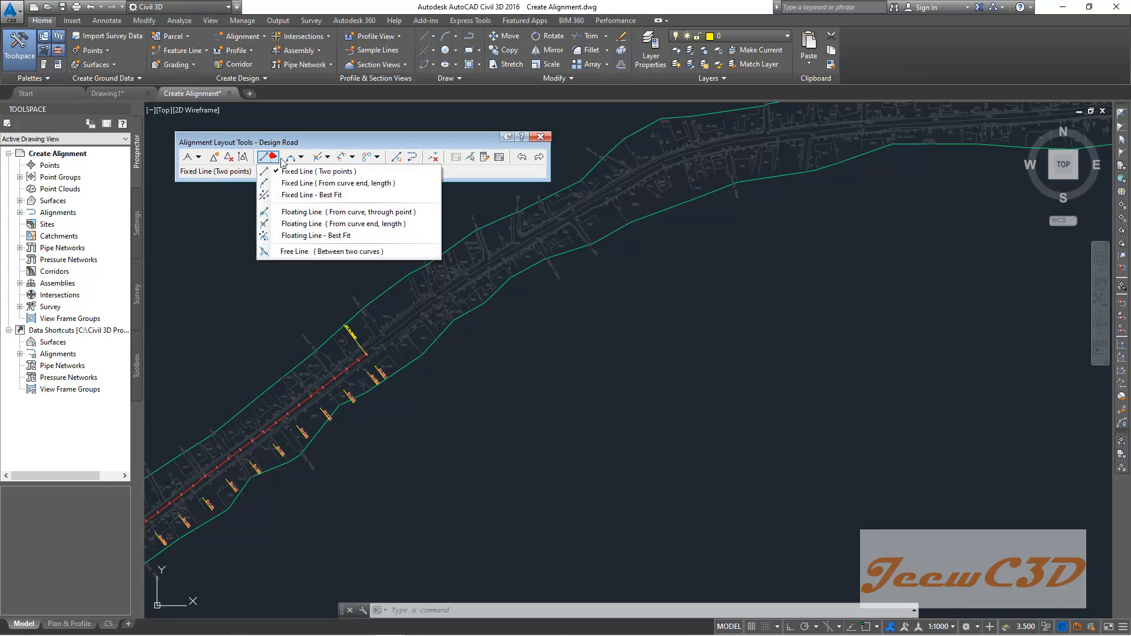
left_click(289, 172)
scroll(512, 258, "up", 4)
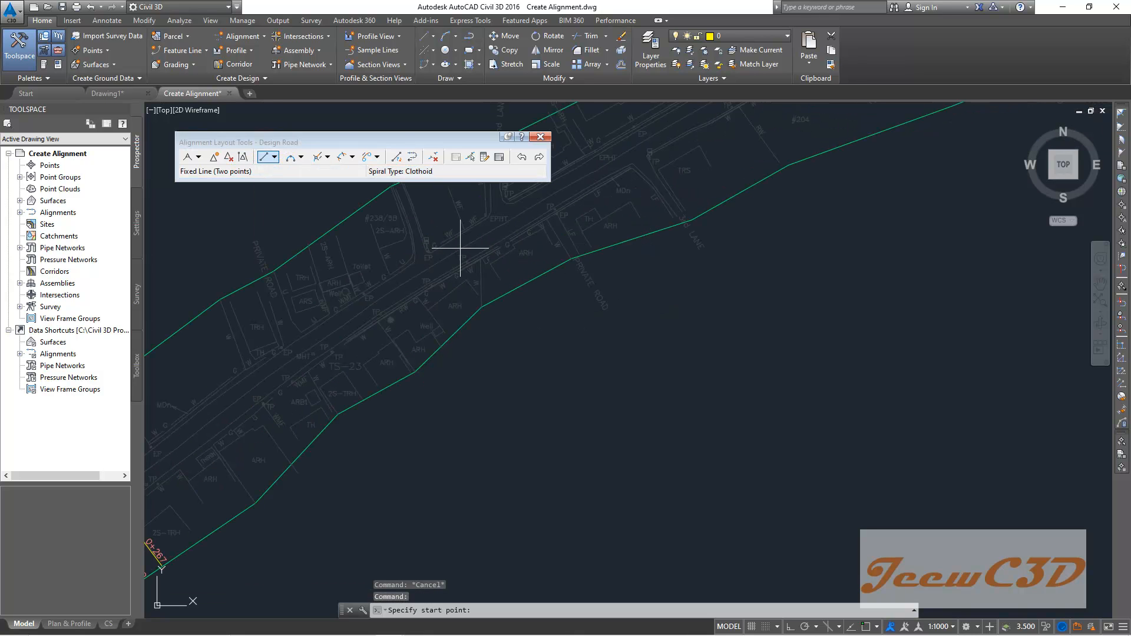
left_click(436, 261)
scroll(501, 226, "down", 3)
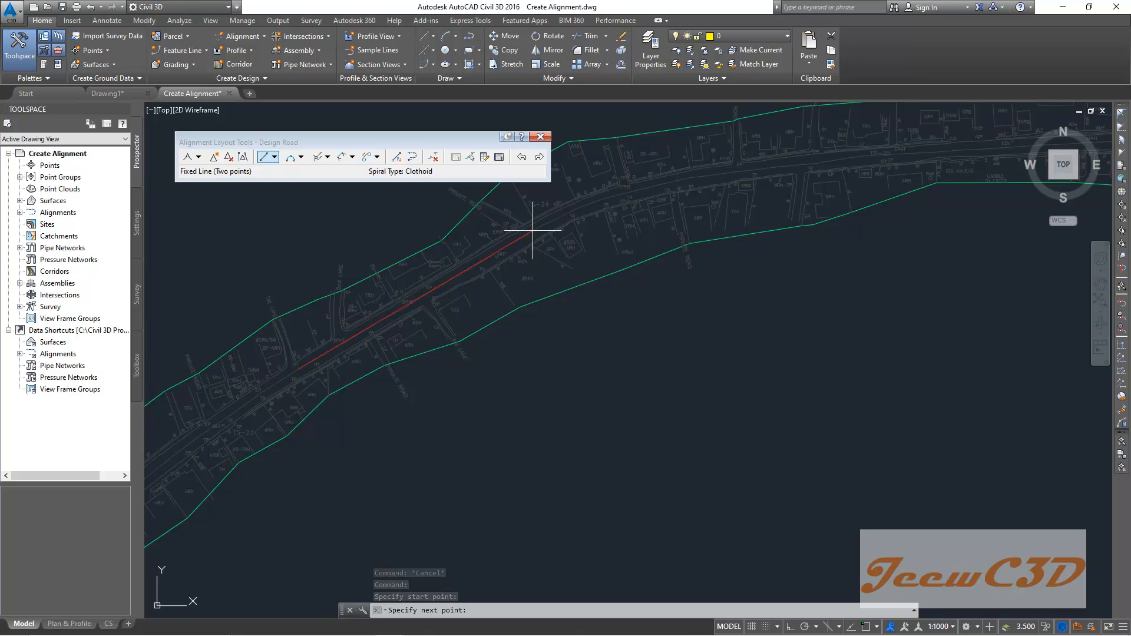
left_click(533, 231)
key("Escape")
- Stretch the second tangent's start point southwest toward the end of the first tangent
scroll(532, 336, "down", 2)
scroll(548, 259, "up", 6)
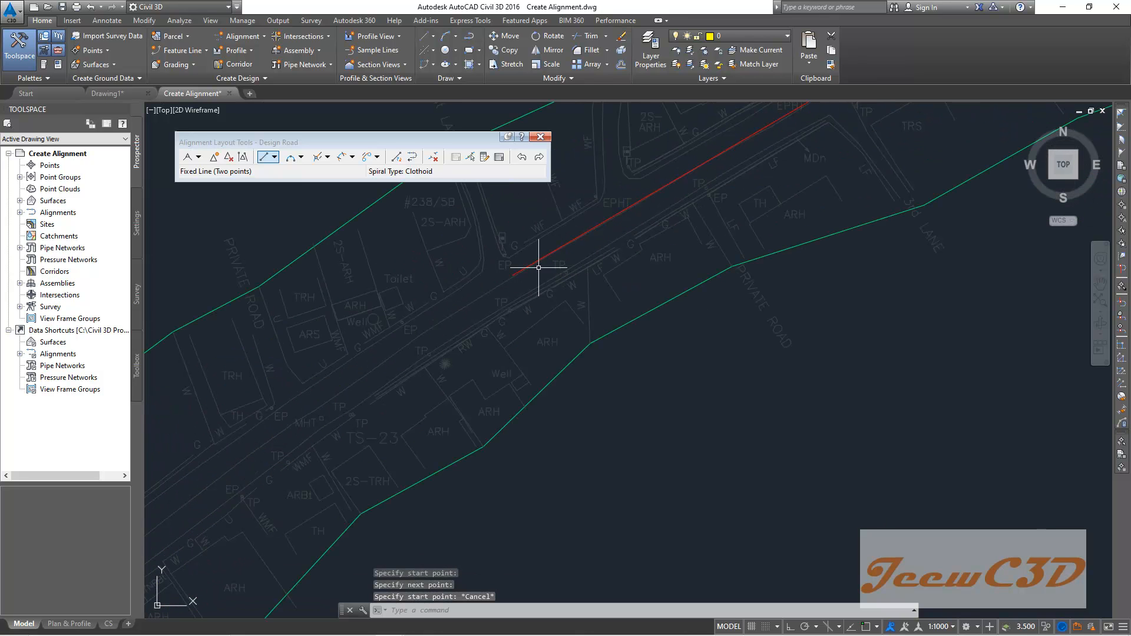
left_click(516, 273)
left_click(513, 276)
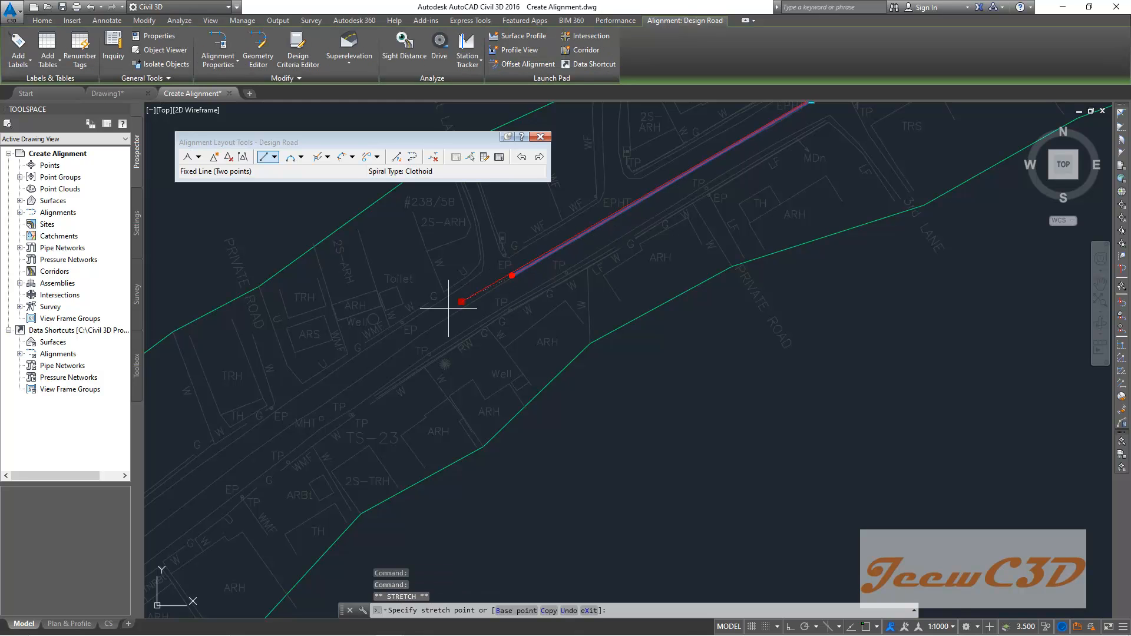
left_click(384, 354)
key("Escape")
- Join the two tangents with a Free Curve Fillet (between two entities, through point) through a point near their junction
scroll(538, 252, "down", 4)
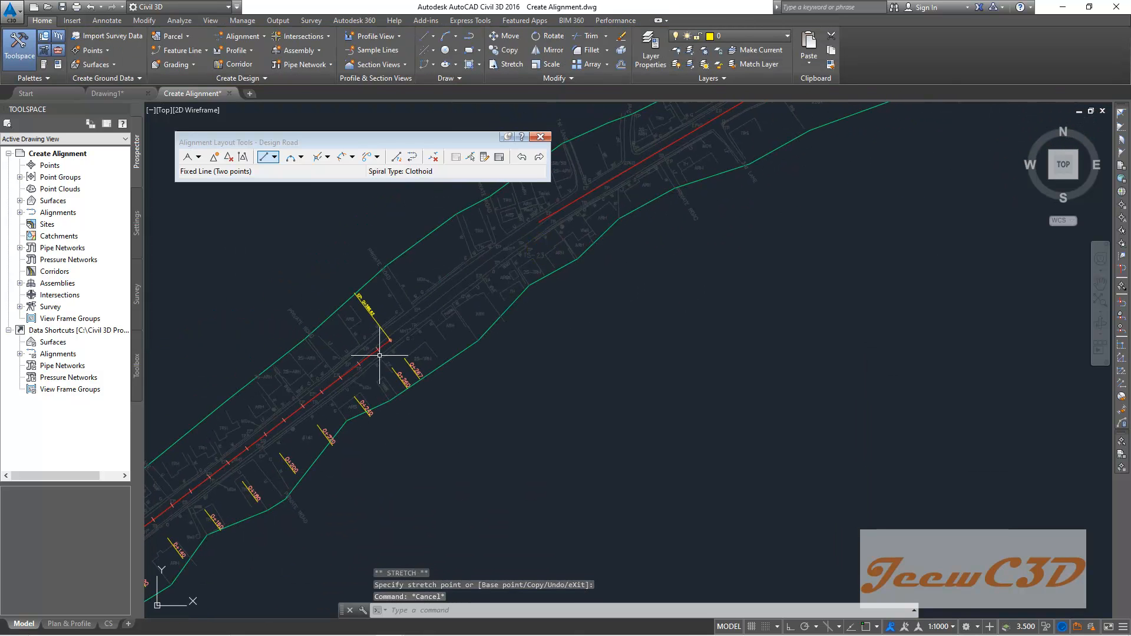
scroll(383, 338, "up", 3)
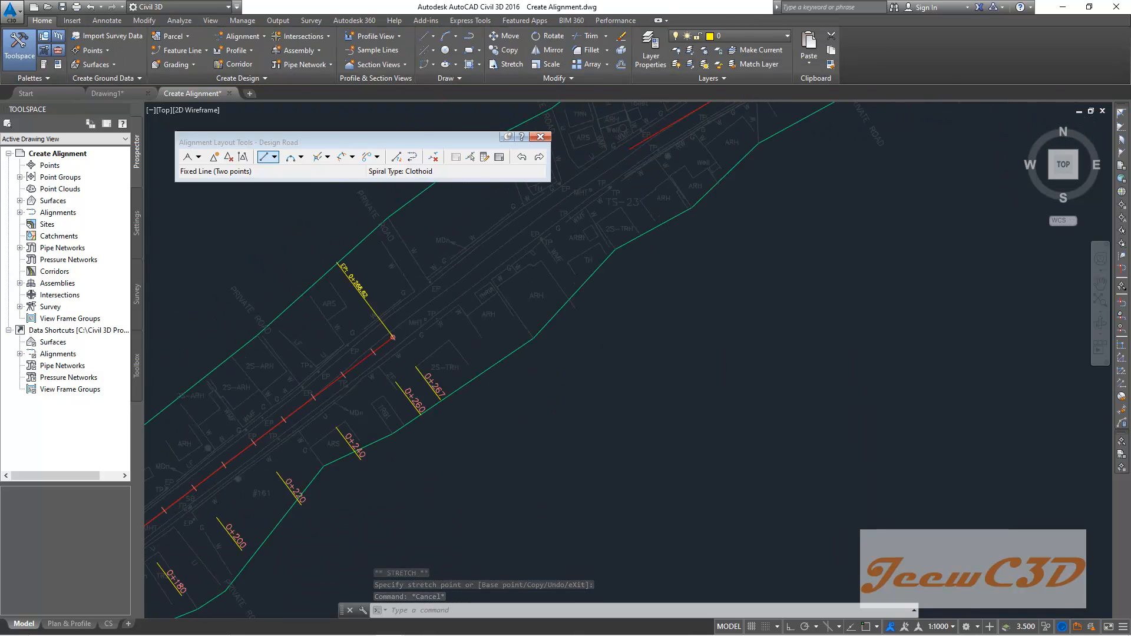
scroll(405, 303, "down", 3)
scroll(379, 342, "up", 3)
scroll(410, 325, "down", 3)
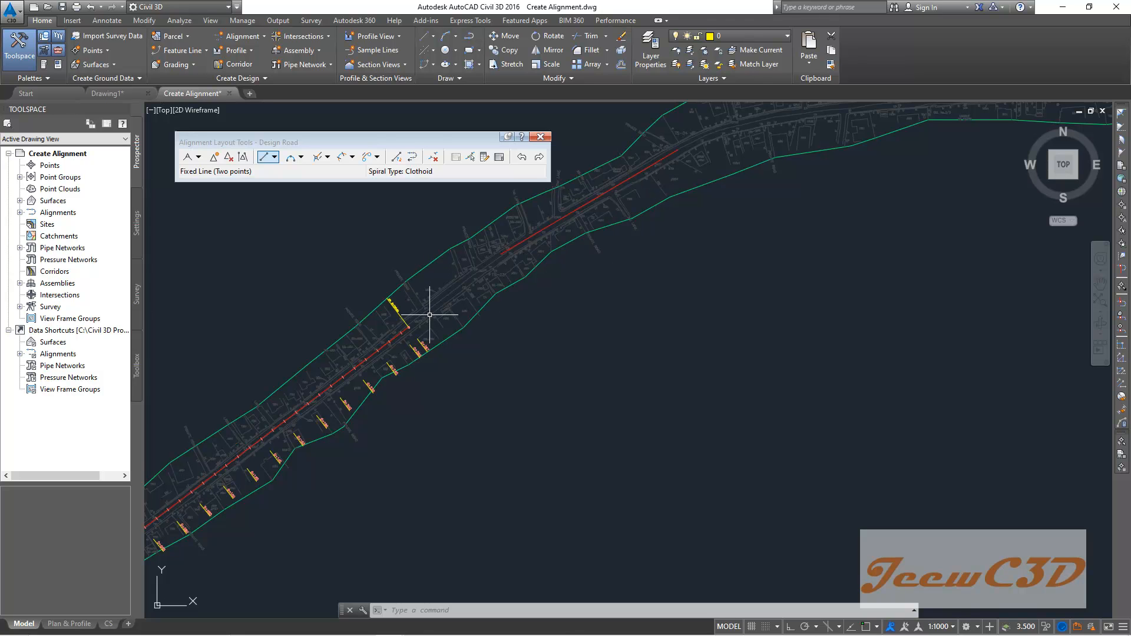
scroll(429, 315, "up", 1)
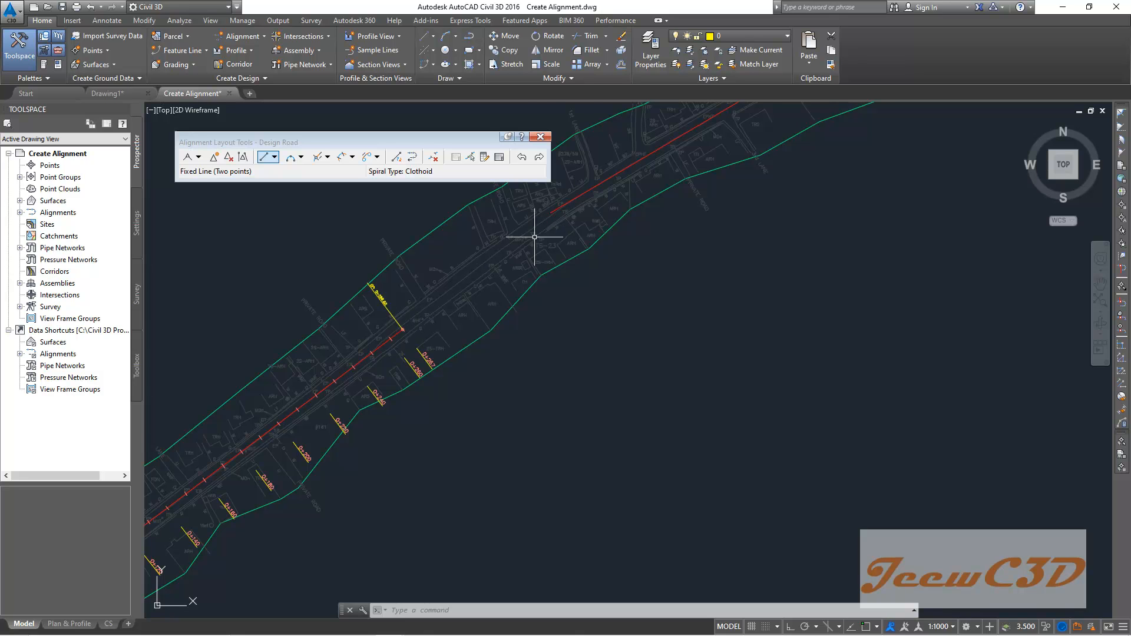
scroll(535, 237, "up", 1)
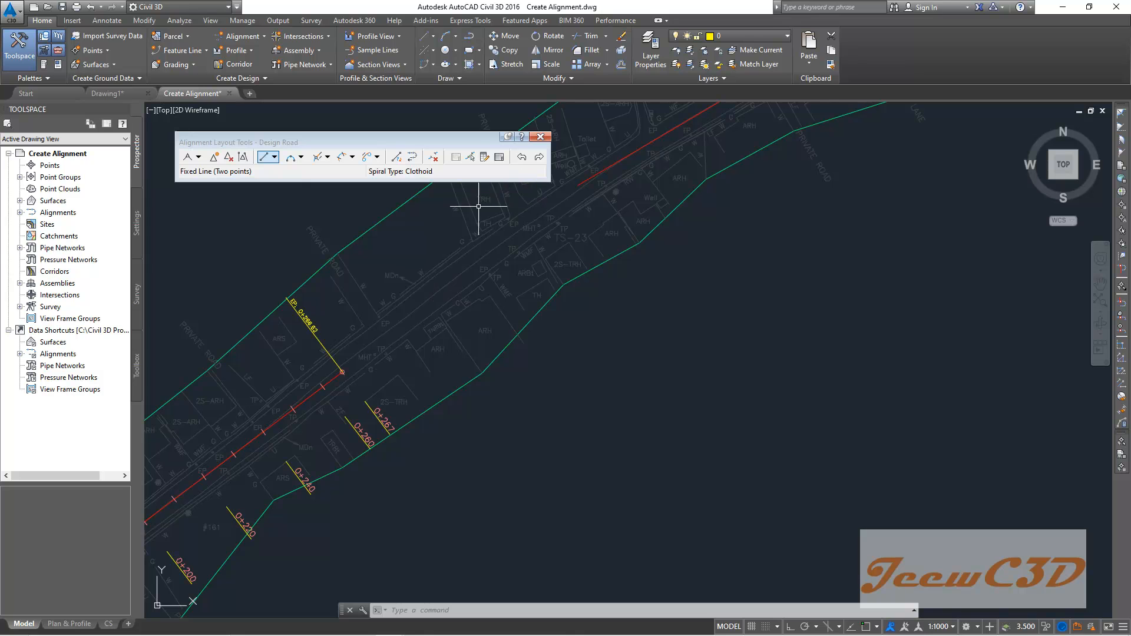
left_click(302, 158)
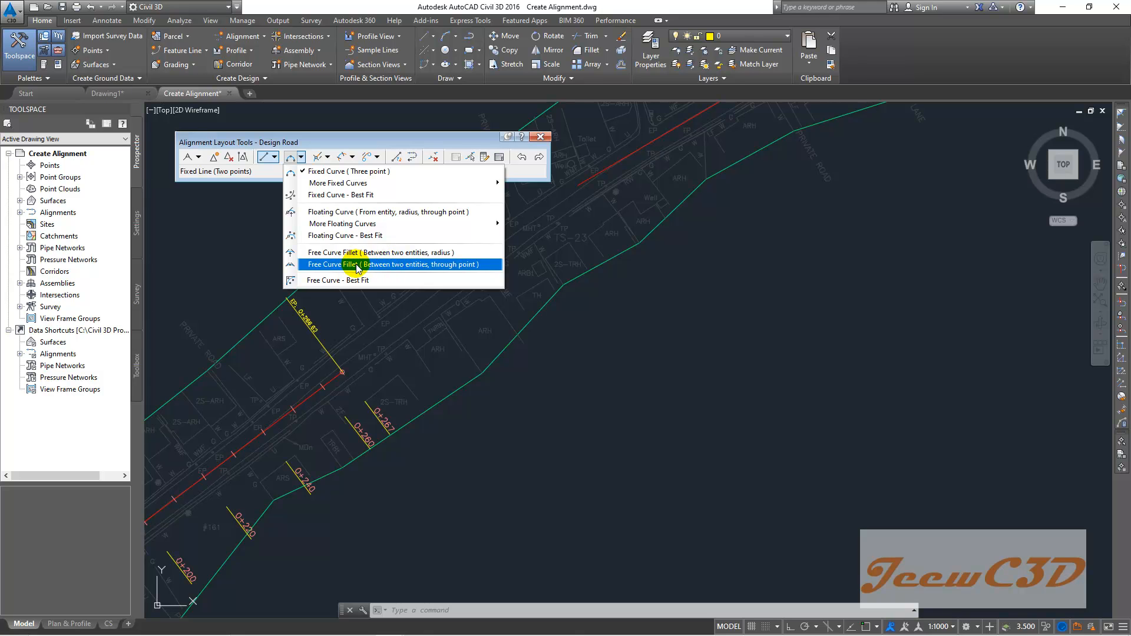
left_click(446, 266)
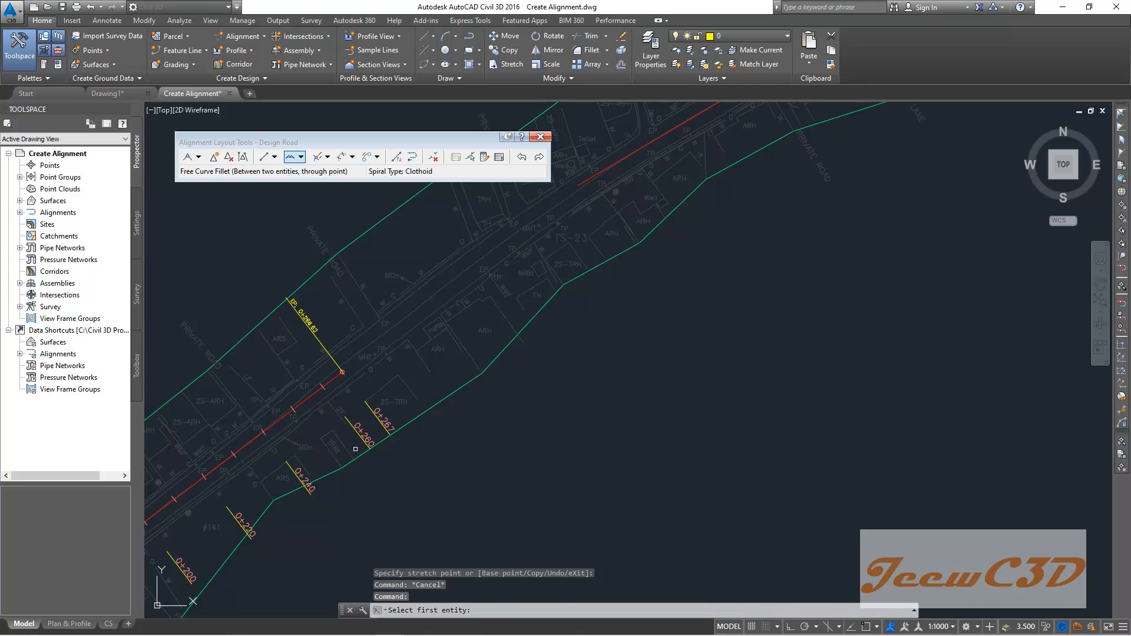
left_click(333, 378)
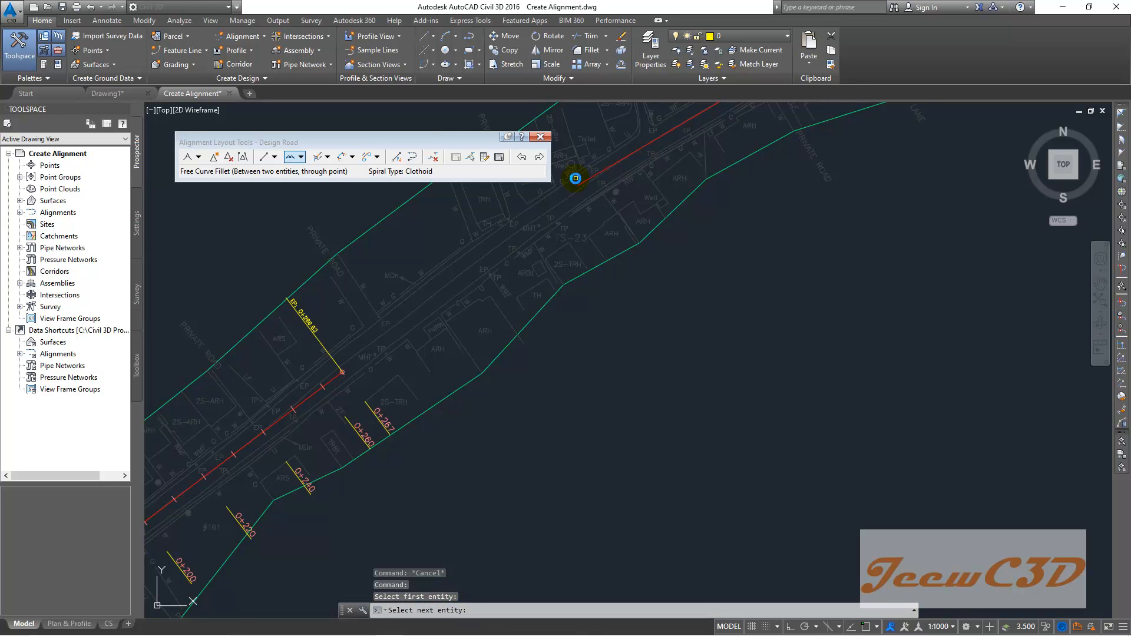
scroll(576, 178, "up", 2)
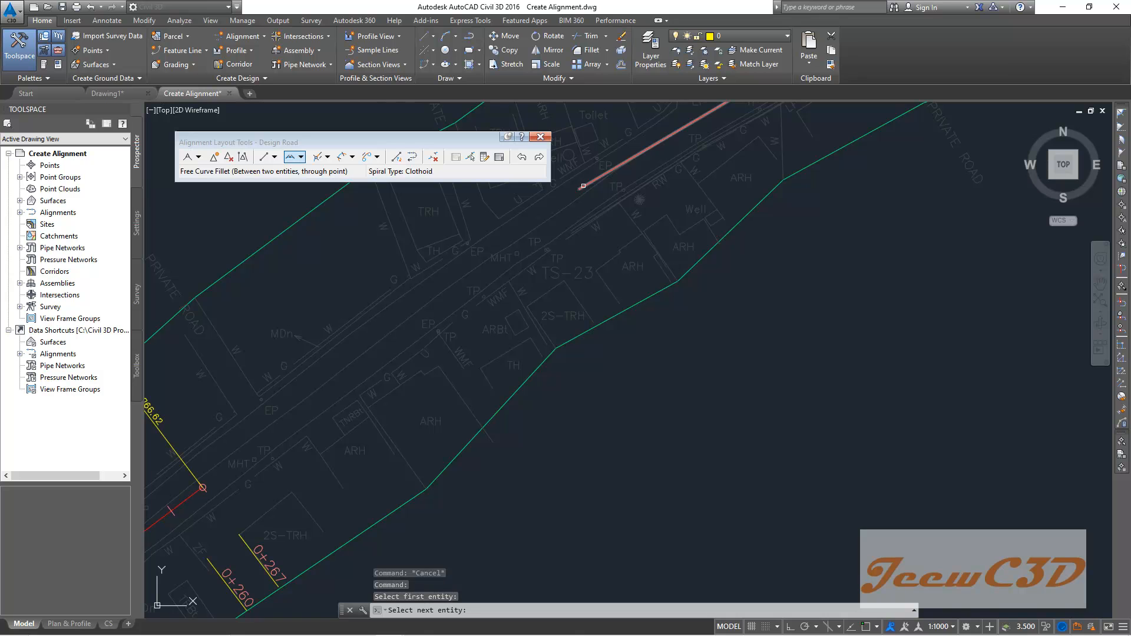
left_click(583, 186)
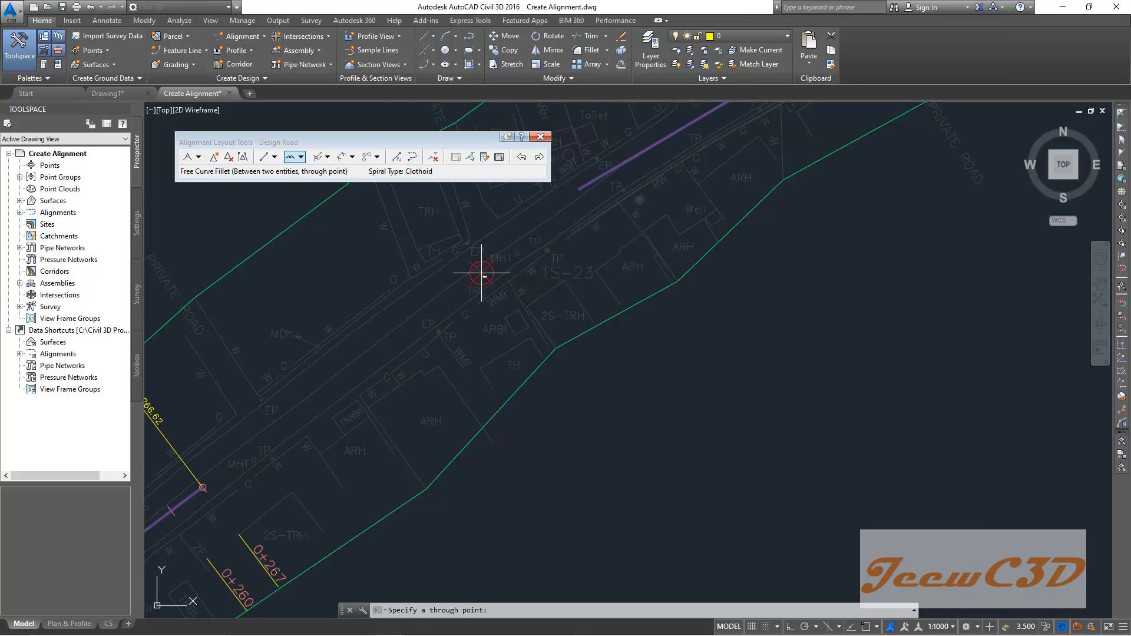
middle_click_drag(483, 275, 311, 369)
scroll(316, 363, "down", 2)
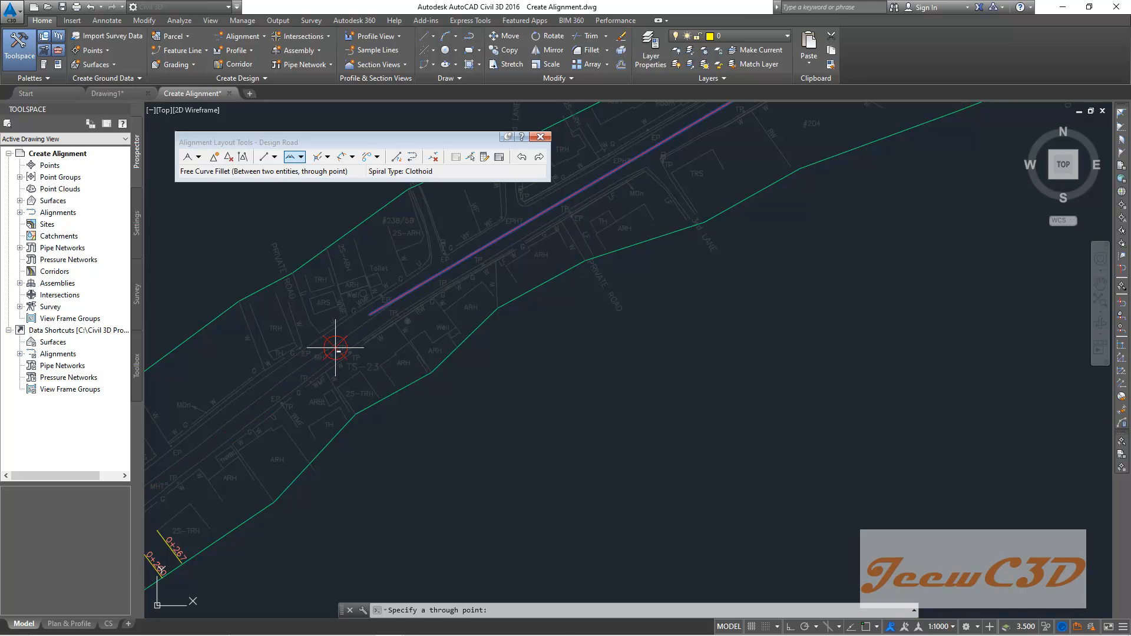
left_click(333, 348)
scroll(504, 346, "down", 2)
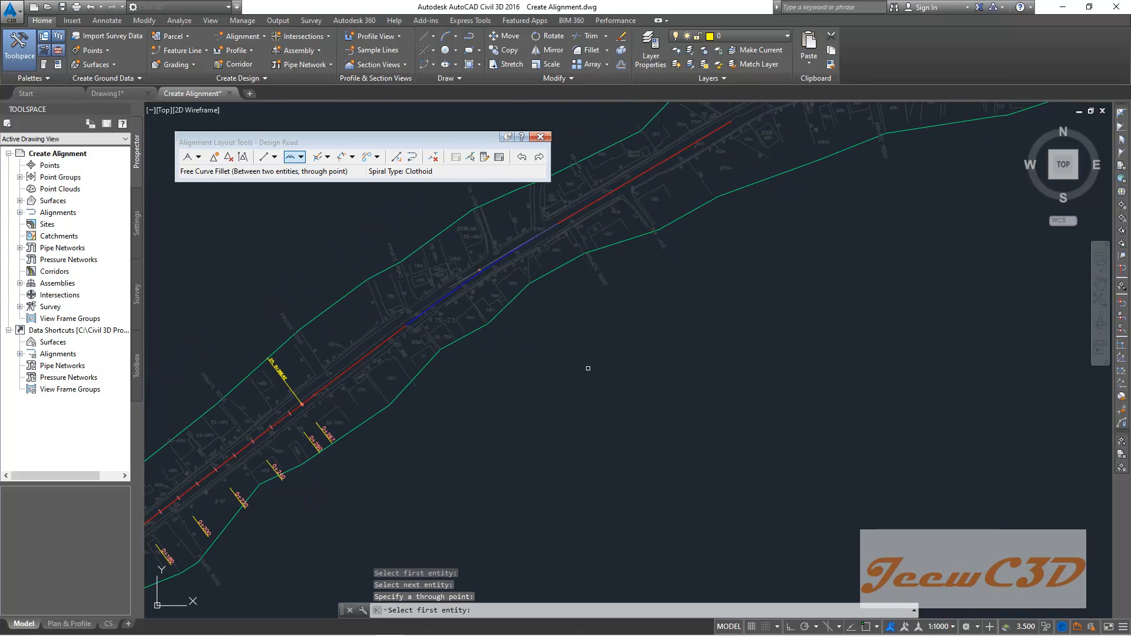
scroll(588, 368, "up", 3)
key("Return")
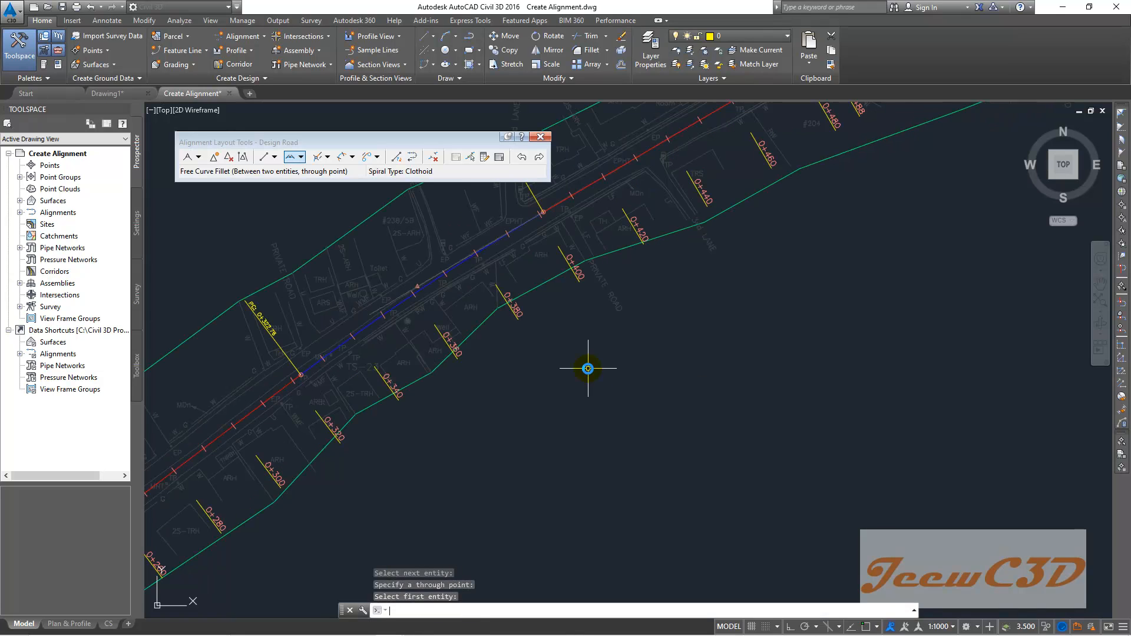
- Examine the new curve and the station labels along the alignment
middle_click_drag(393, 425, 533, 356)
scroll(423, 317, "up", 2)
scroll(454, 298, "down", 2)
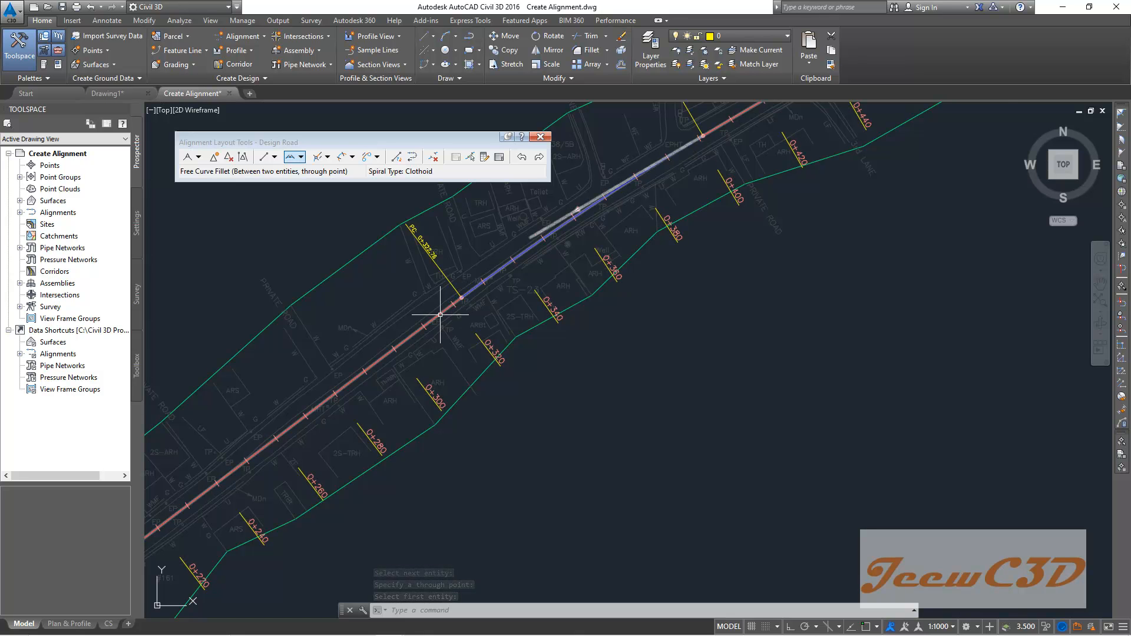
scroll(342, 400, "down", 2)
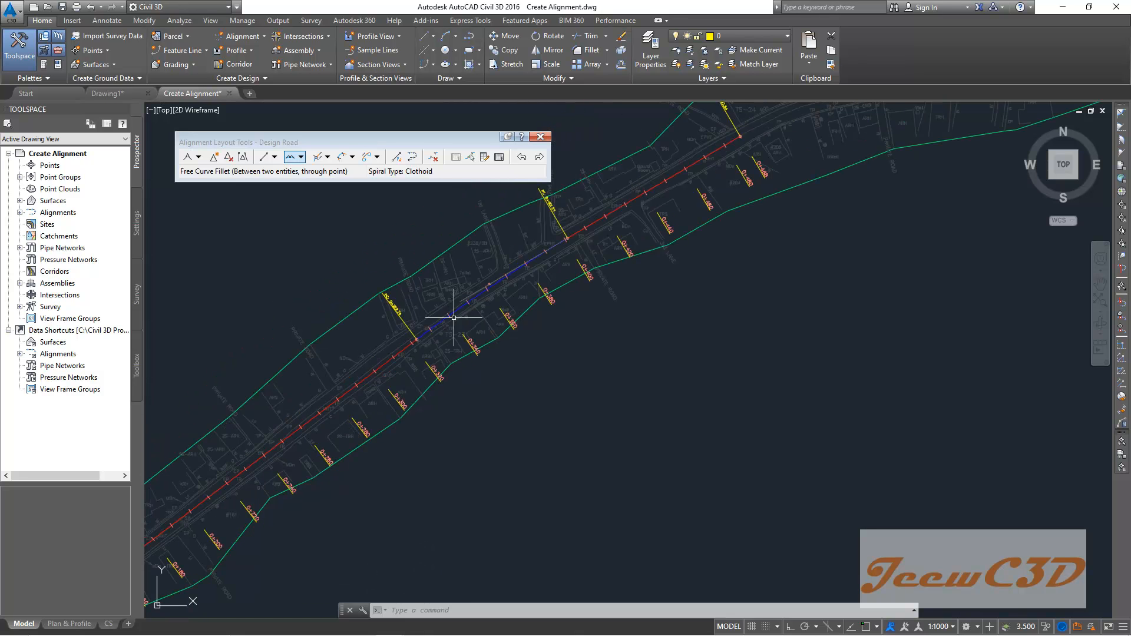
scroll(453, 317, "up", 2)
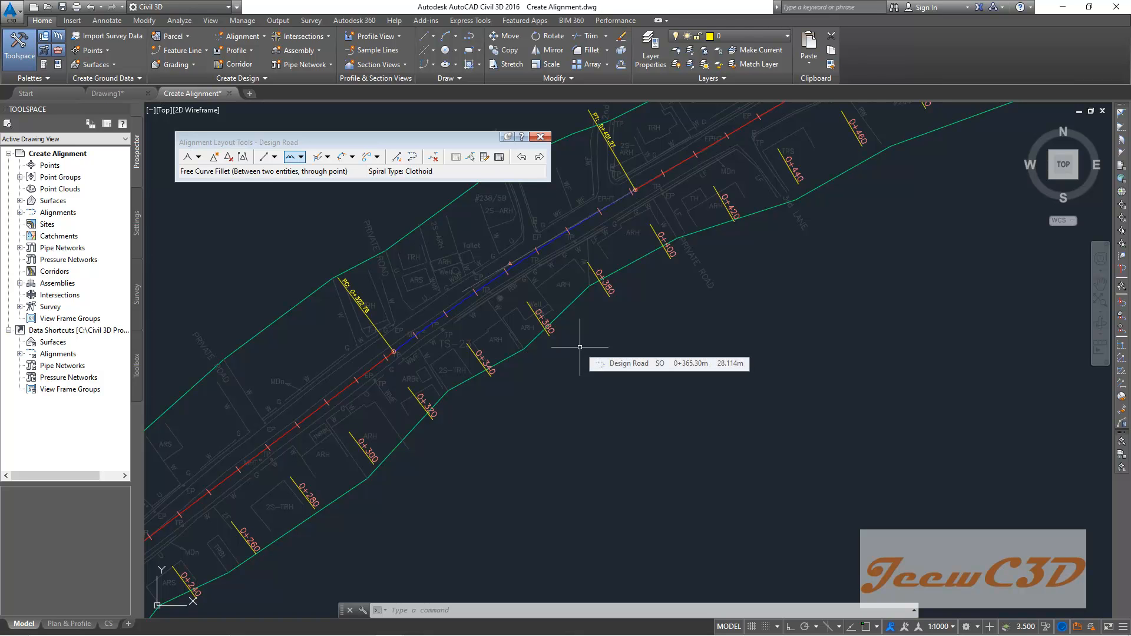
scroll(580, 347, "down", 3)
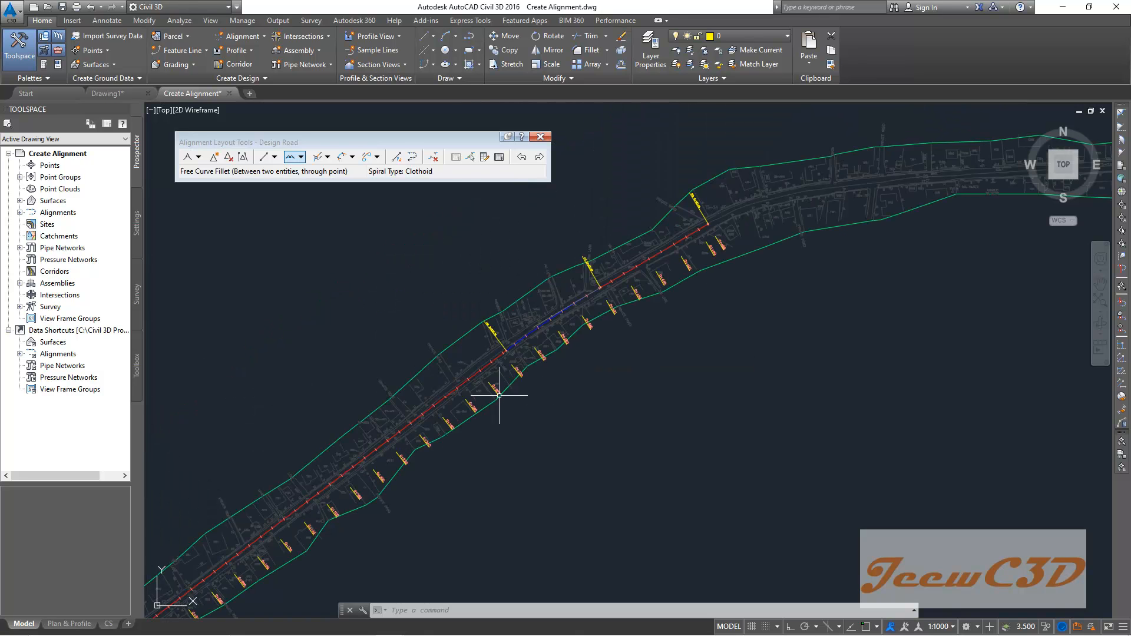
scroll(354, 459, "up", 3)
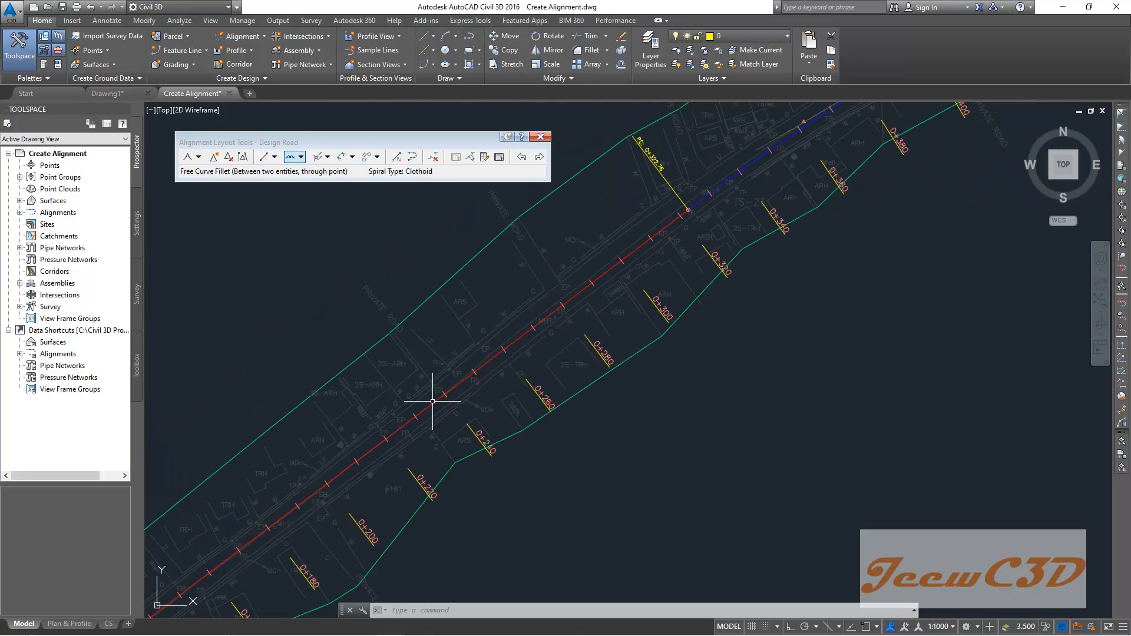
scroll(487, 369, "down", 2)
middle_click_drag(730, 214, 380, 418)
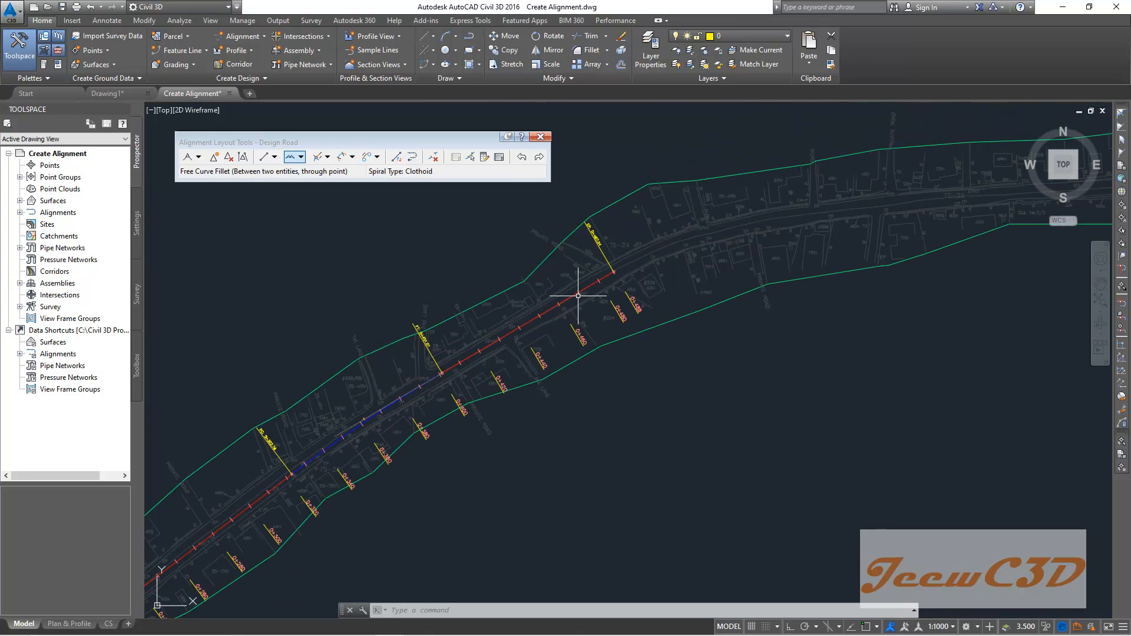
- Examine the end of the second tangent and the road corridor continuing east
scroll(582, 295, "up", 2)
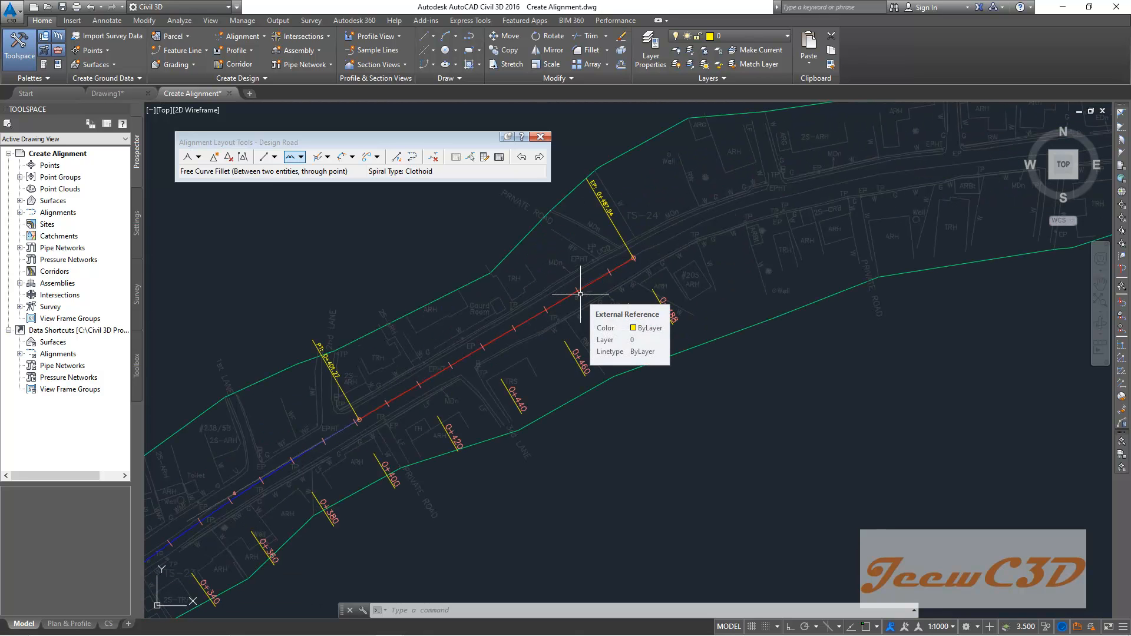
scroll(580, 293, "down", 3)
scroll(239, 575, "up", 2)
scroll(255, 529, "up", 2)
scroll(366, 487, "down", 3)
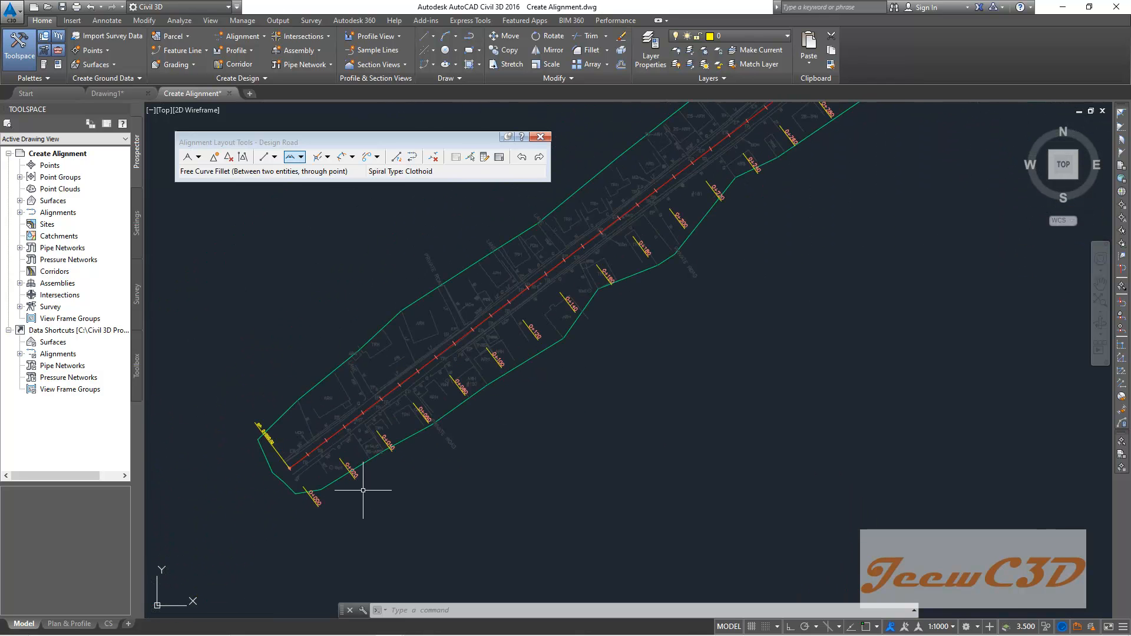
middle_click_drag(556, 434, 409, 521)
scroll(409, 520, "down", 1)
scroll(714, 240, "up", 1)
scroll(349, 516, "down", 2)
scroll(319, 545, "up", 2)
middle_click_drag(340, 584, 346, 472)
scroll(346, 472, "up", 4)
scroll(346, 472, "down", 4)
middle_click_drag(680, 342, 435, 499)
scroll(485, 454, "down", 3)
scroll(489, 400, "up", 5)
scroll(489, 400, "up", 3)
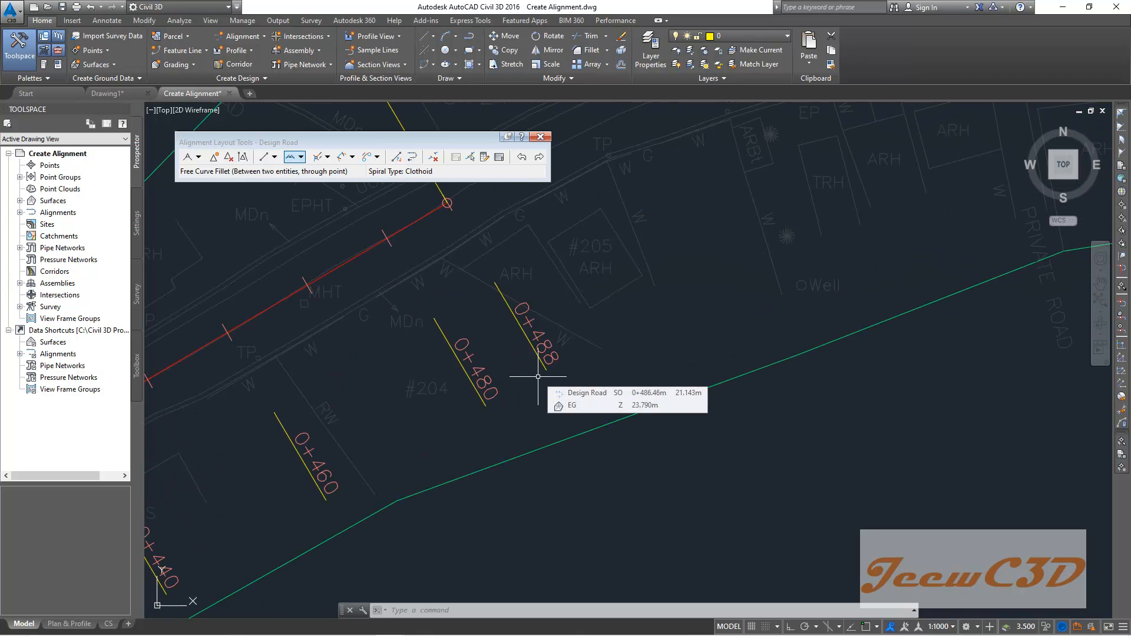
scroll(538, 380, "down", 4)
scroll(411, 417, "up", 2)
scroll(719, 338, "down", 2)
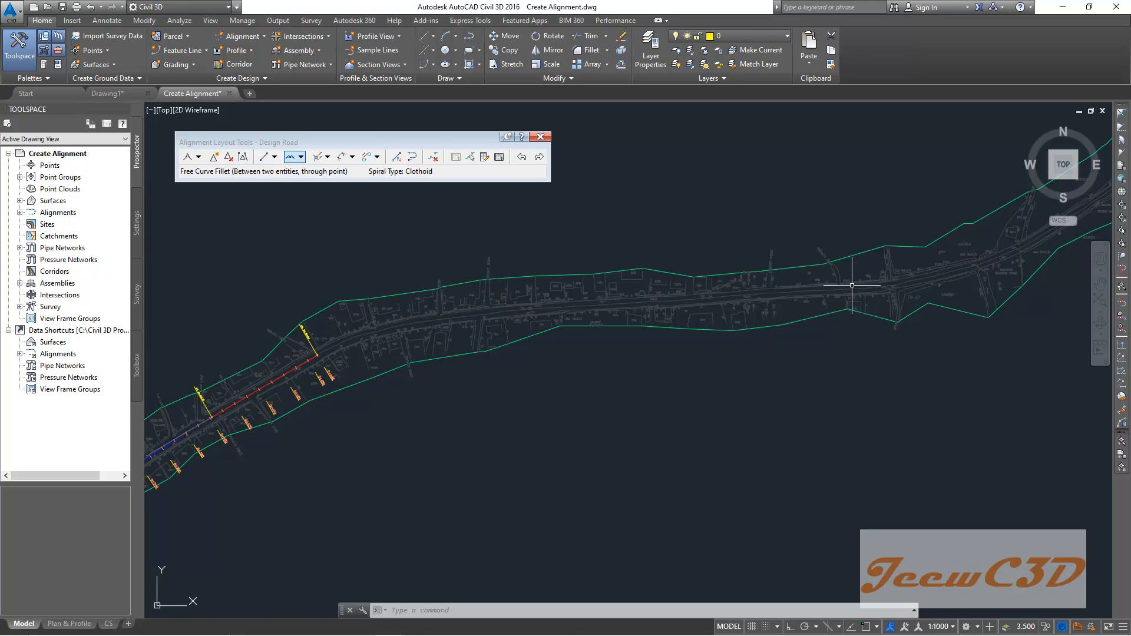
- Draw a third fixed two-point tangent along the road east of the second tangent, leaving a gap between them
left_click(276, 157)
left_click(316, 175)
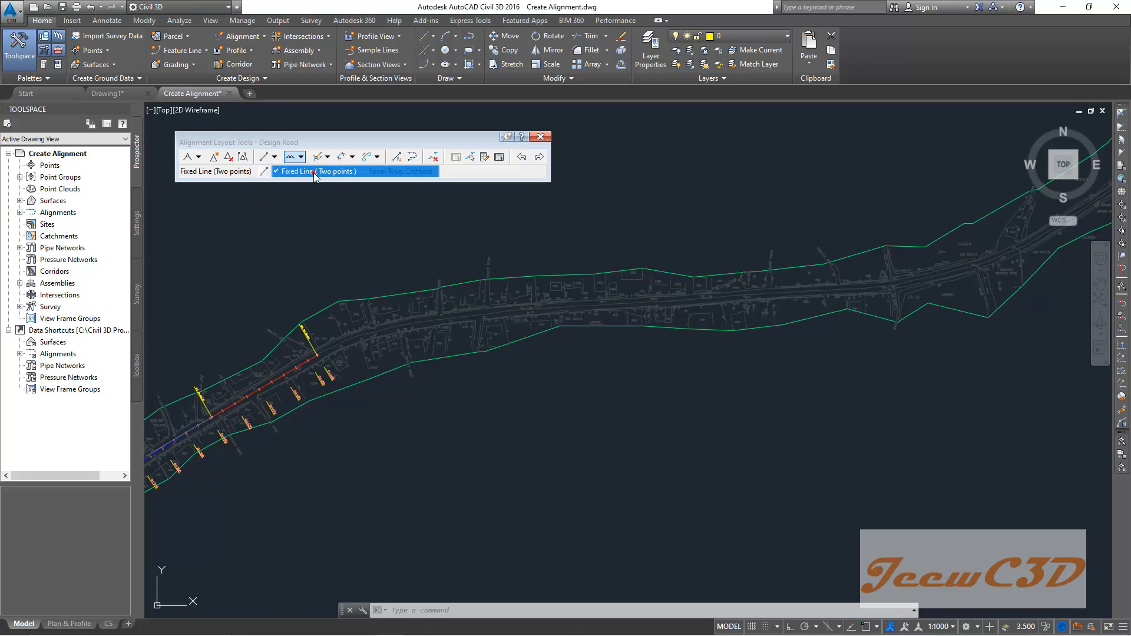
scroll(530, 312, "up", 3)
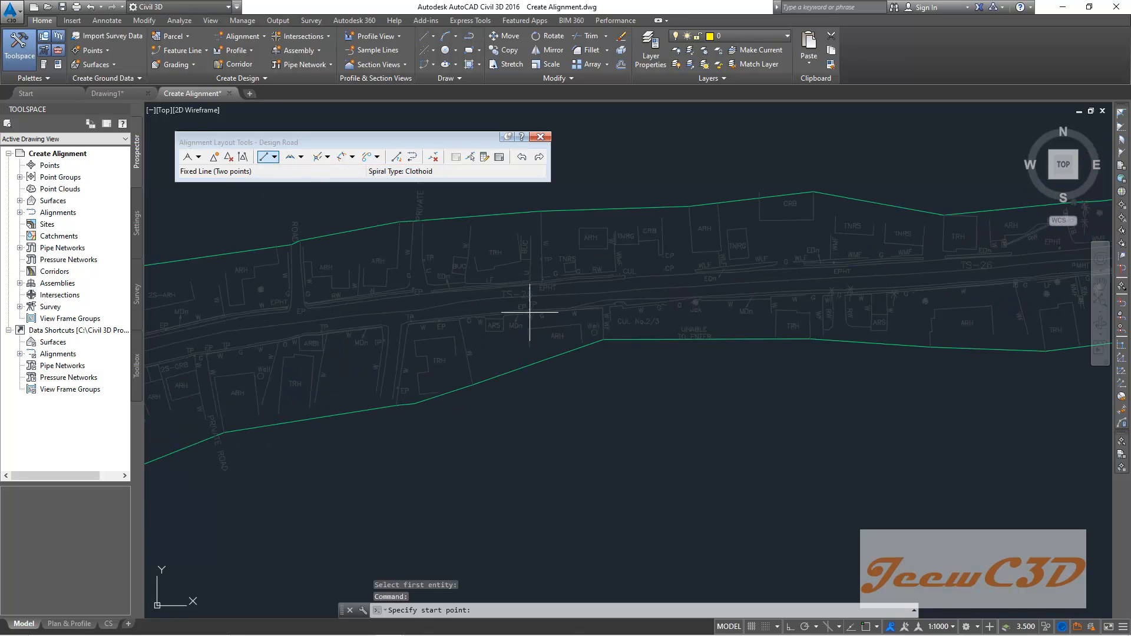
left_click(468, 301)
scroll(829, 283, "down", 4)
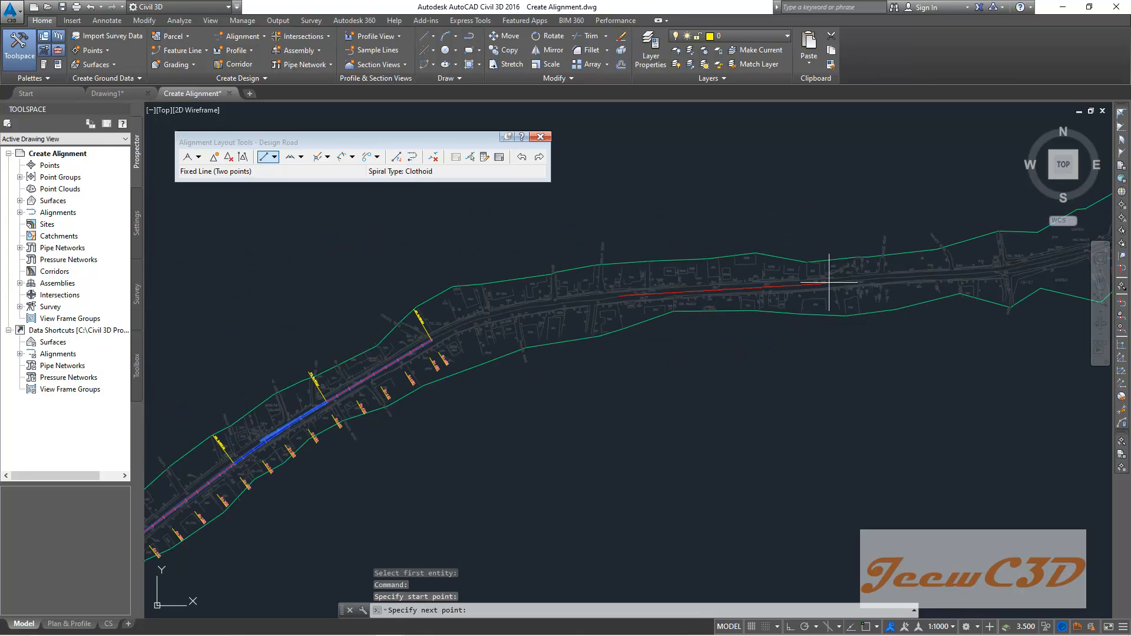
middle_click_drag(935, 260, 588, 313)
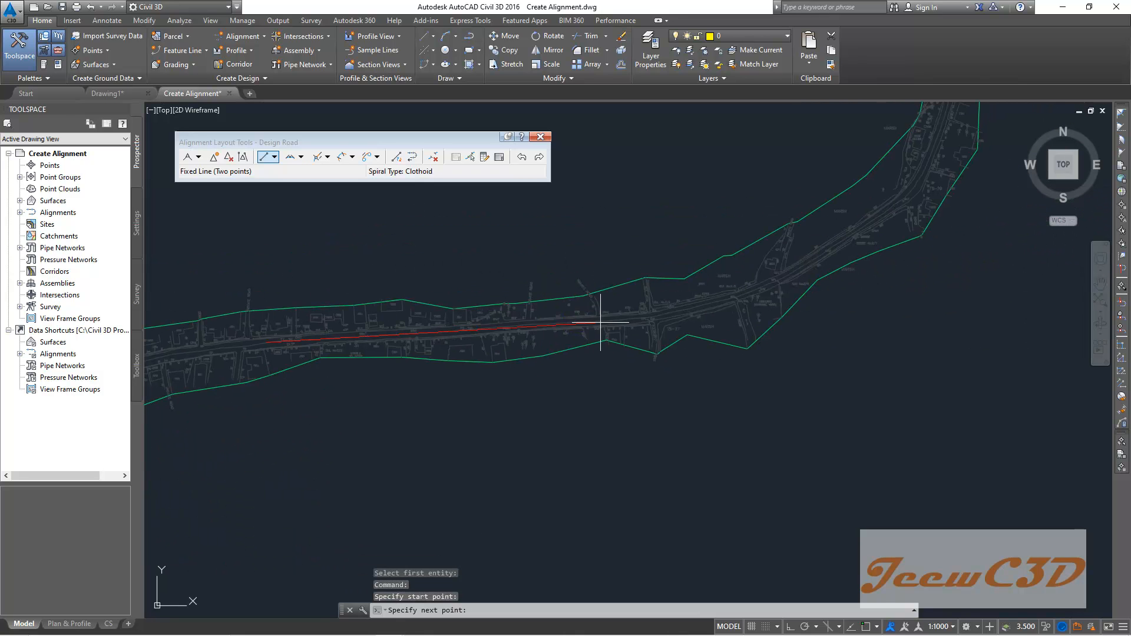
scroll(606, 322, "up", 3)
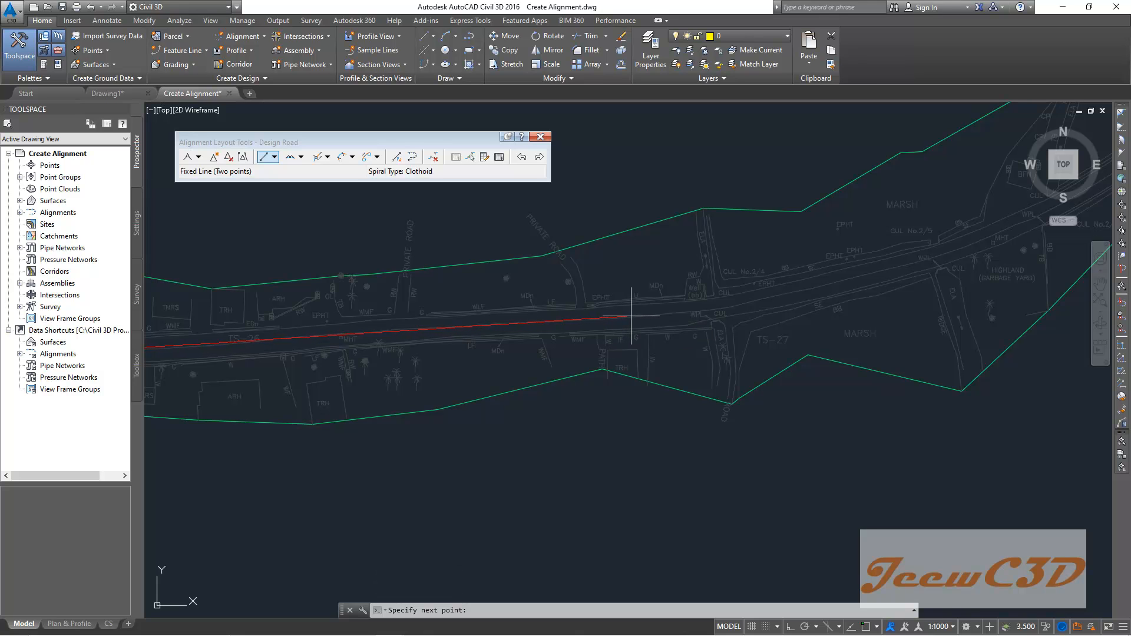
left_click(631, 316)
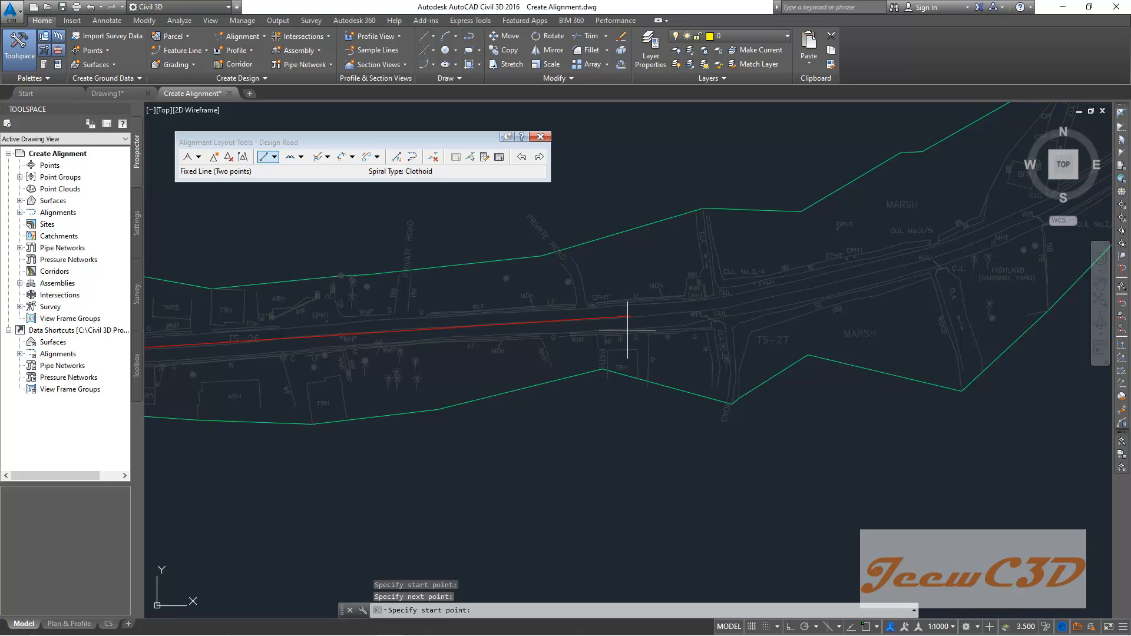
key("Return")
- Join the second and third tangents with a Free Curve Fillet (between two entities, through point) through a point near their junction
scroll(613, 342, "down", 6)
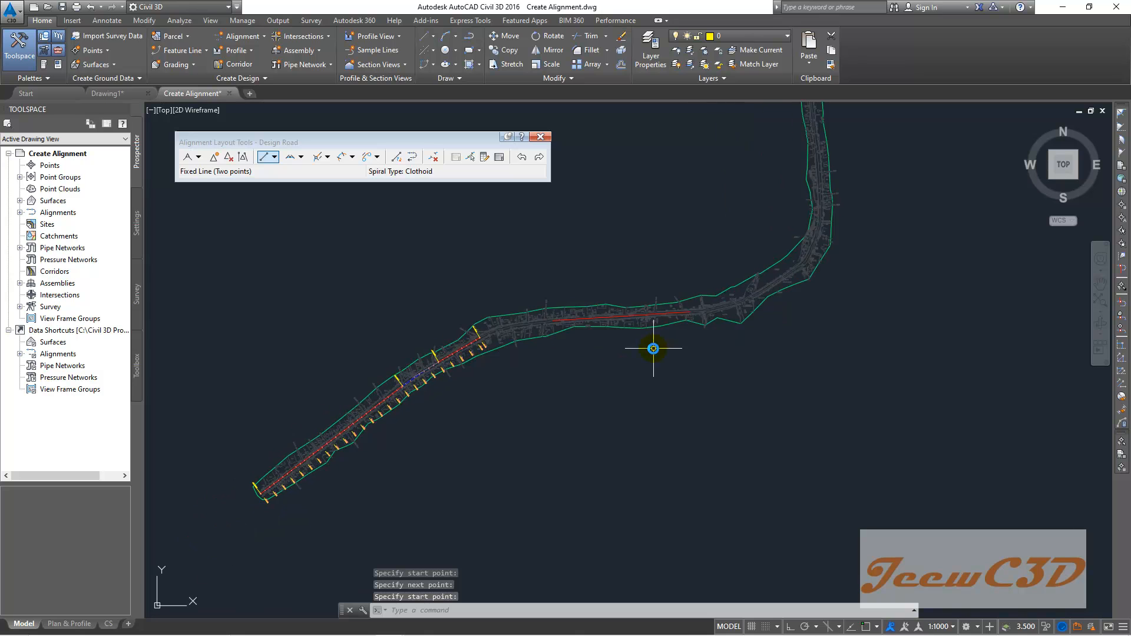
scroll(654, 333, "up", 5)
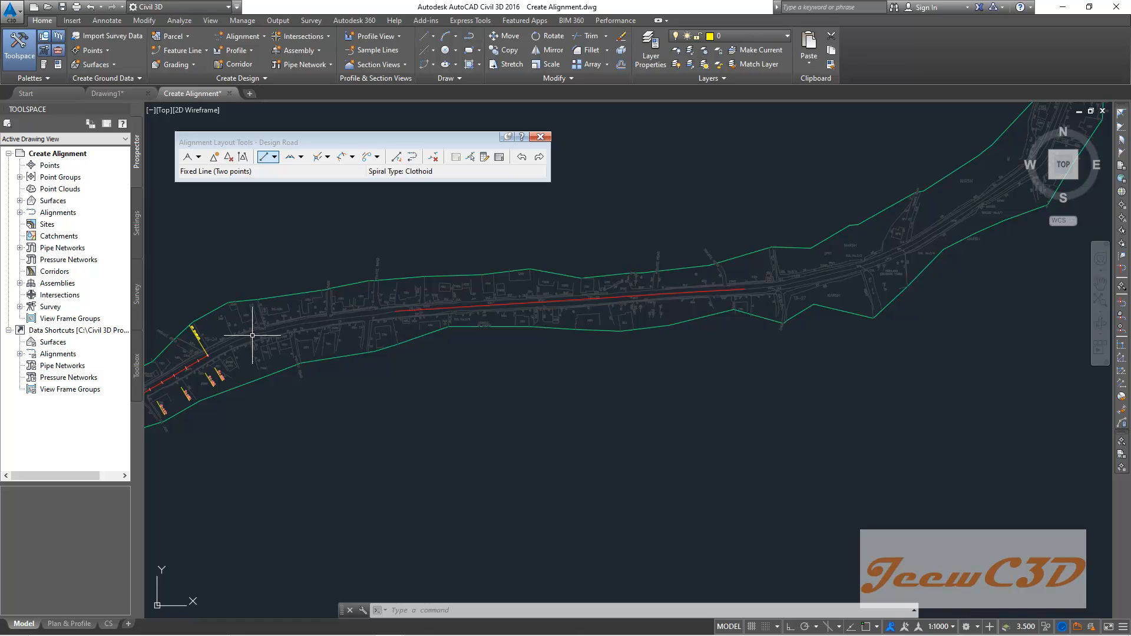
mouse_move(287, 272)
middle_mouse_down()
mouse_move(405, 222)
mouse_move(376, 256)
middle_mouse_up()
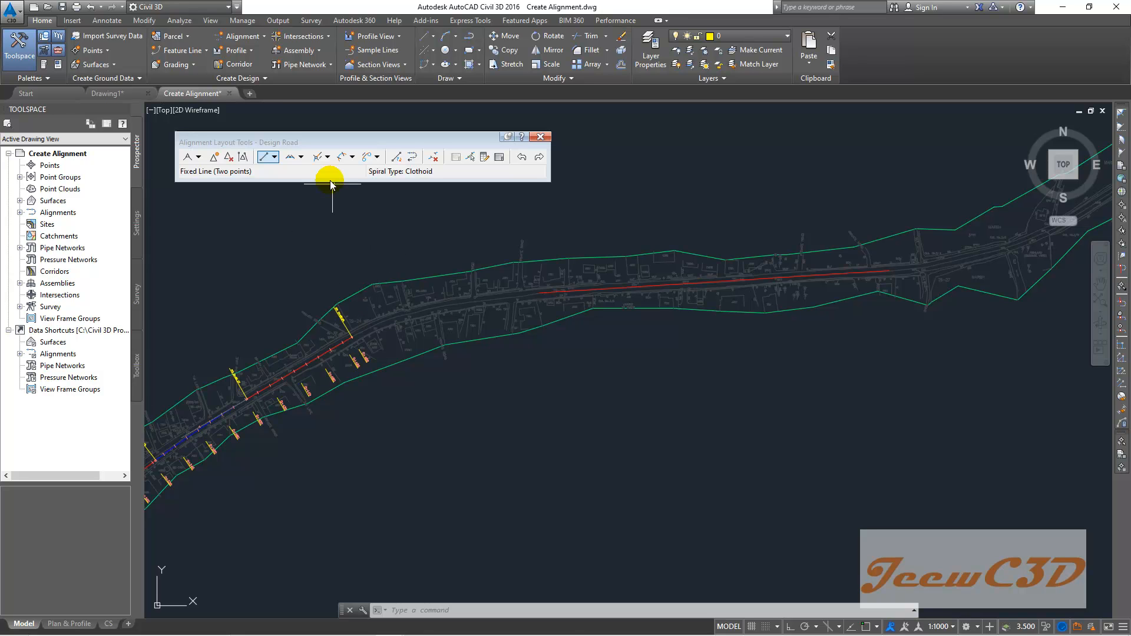
left_click(302, 158)
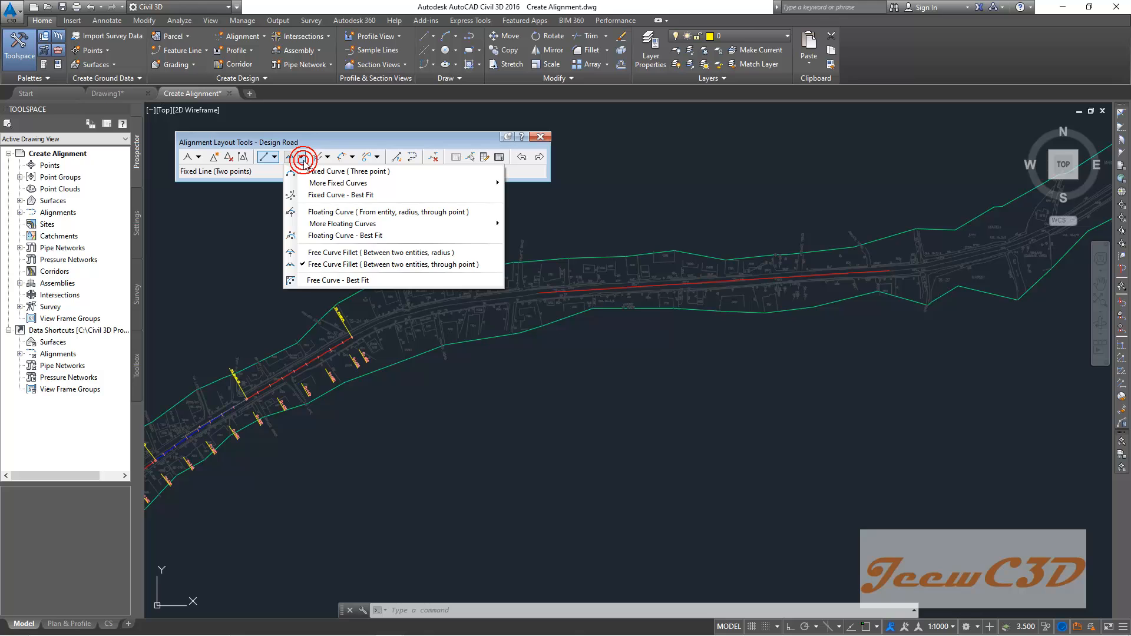
left_click(393, 265)
scroll(353, 359, "up", 5)
scroll(350, 313, "up", 3)
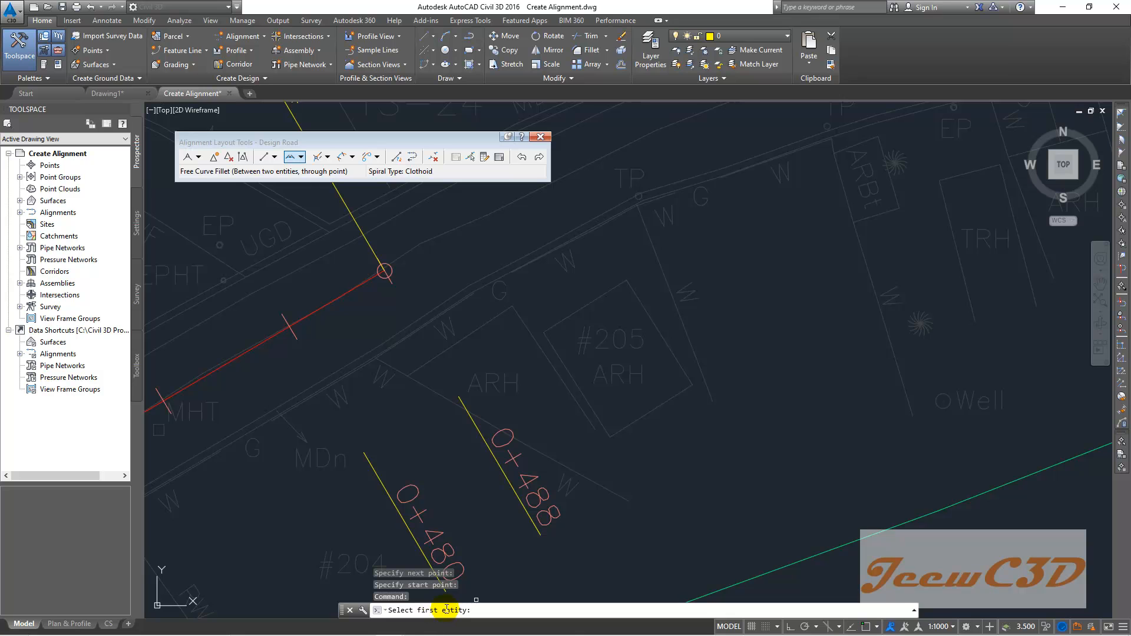
scroll(363, 282, "up", 5)
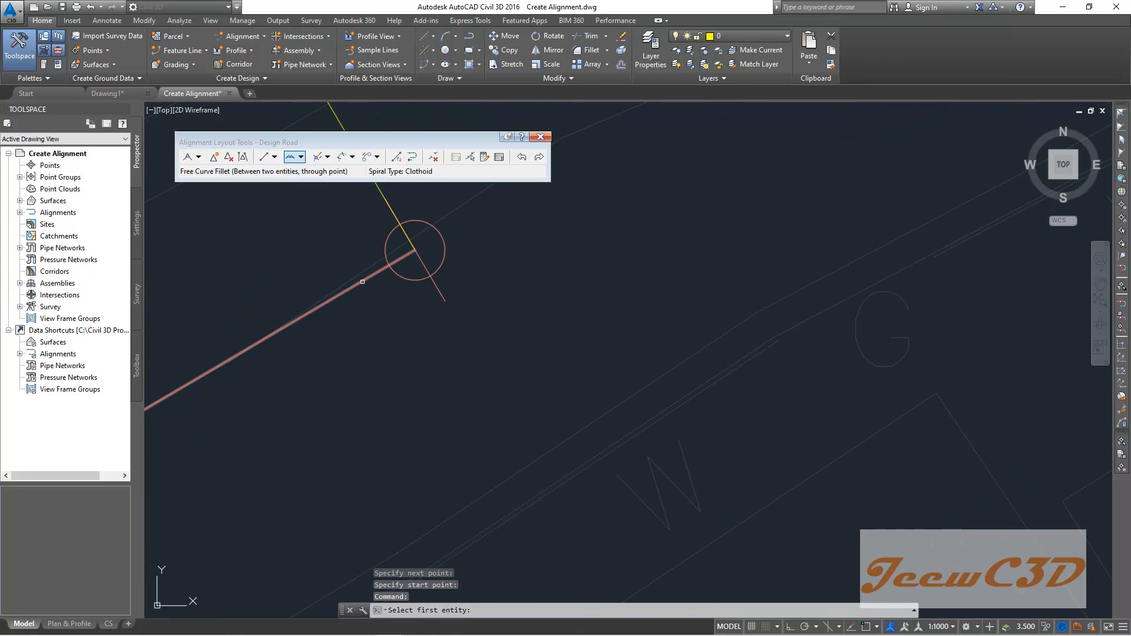
left_click(362, 282)
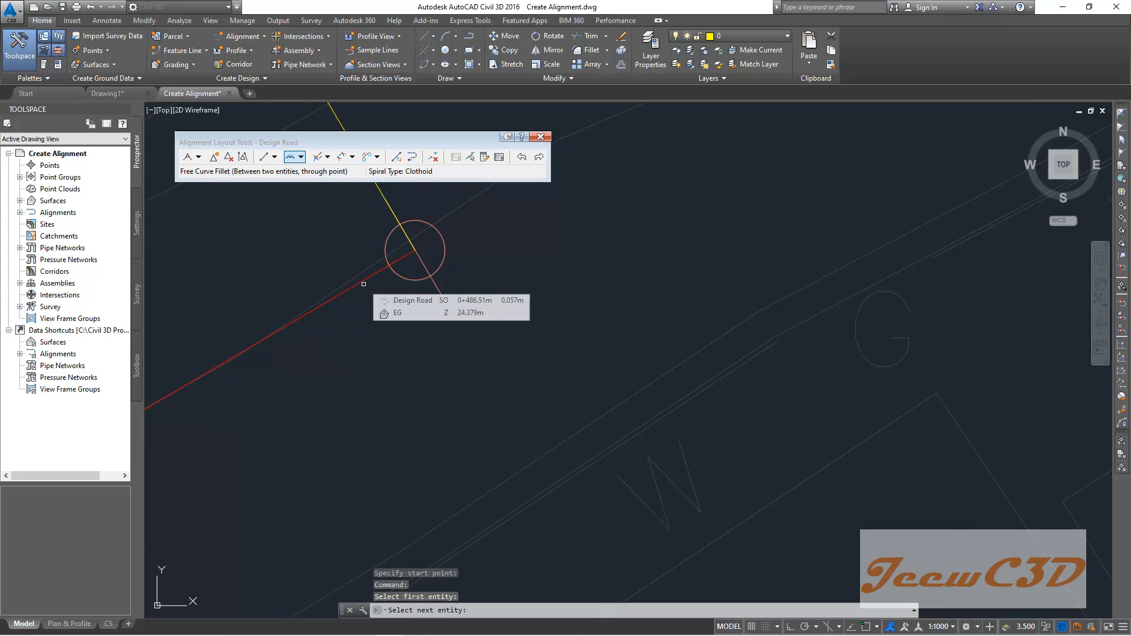
scroll(361, 313, "down", 3)
scroll(758, 381, "down", 5)
scroll(815, 374, "up", 6)
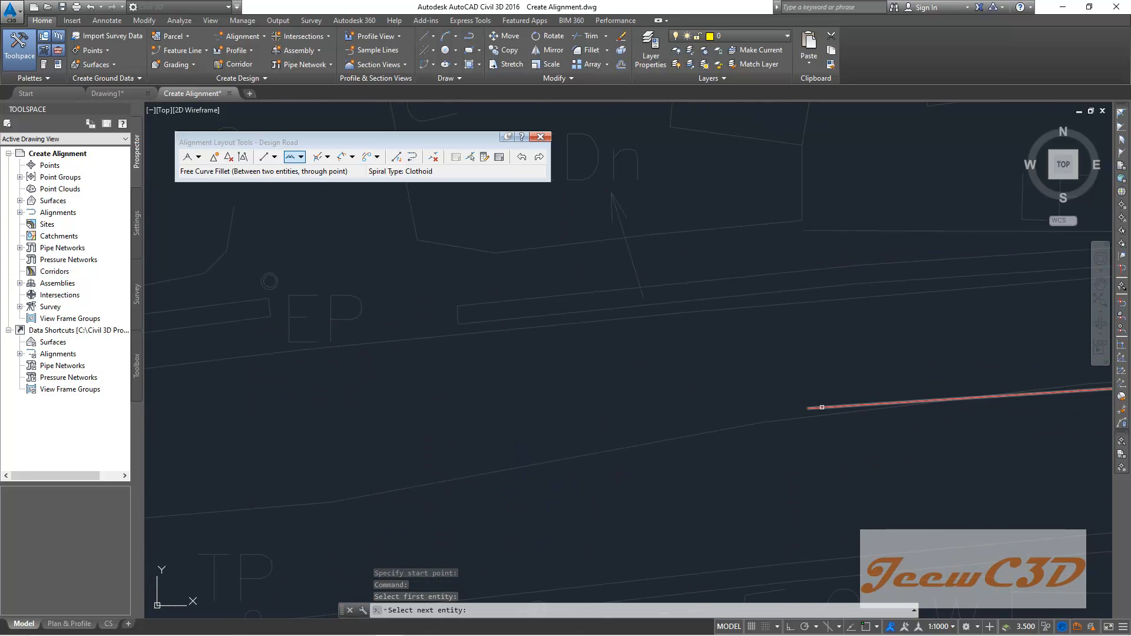
left_click(822, 407)
scroll(564, 439, "down", 2)
middle_click_drag(515, 446, 705, 367)
scroll(625, 384, "down", 4)
middle_click_drag(561, 392, 817, 306)
scroll(391, 369, "down", 3)
middle_click_drag(391, 369, 519, 343)
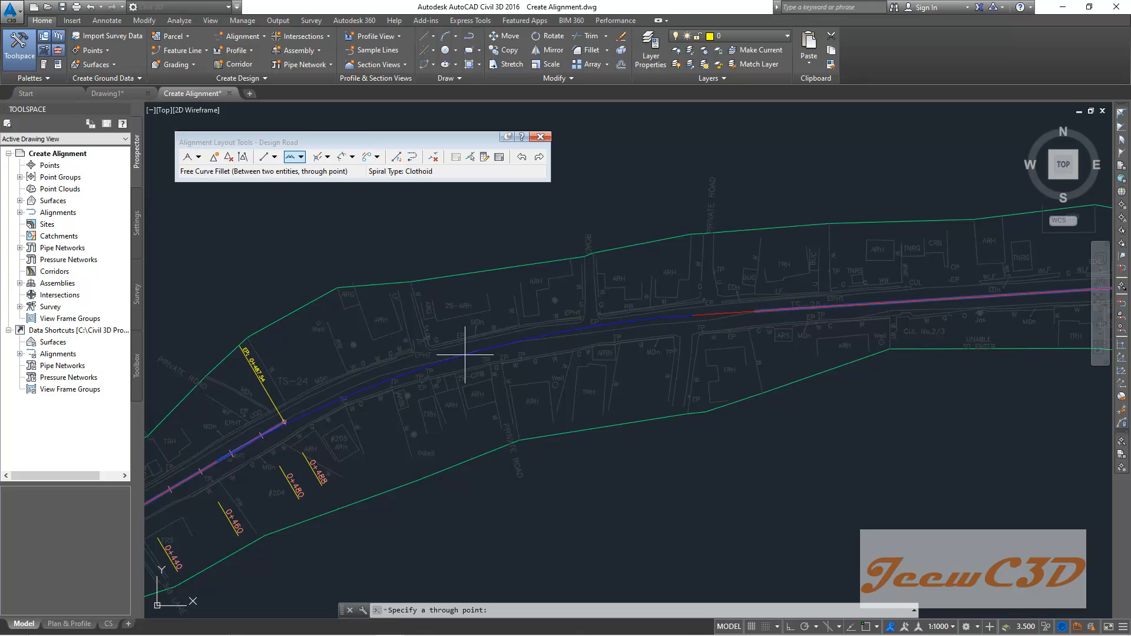
left_click(429, 363)
scroll(466, 359, "down", 2)
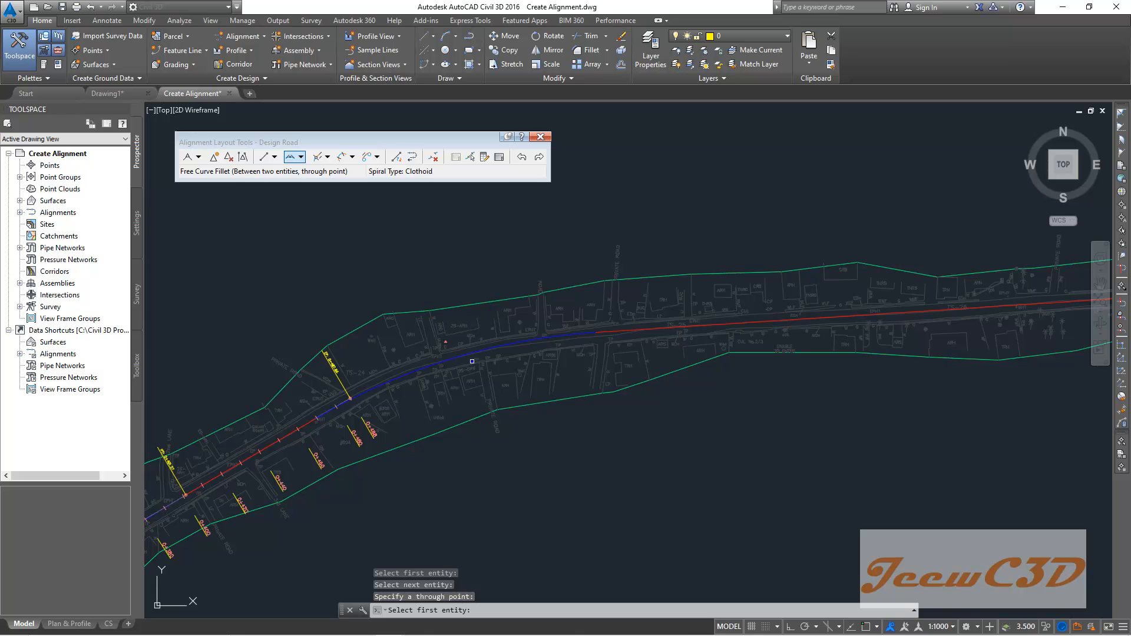
key("Escape")
- Examine the new curve and the road corridor as it bends north beyond the alignment's end
scroll(472, 361, "up", 1)
scroll(472, 361, "down", 2)
middle_click_drag(472, 362, 506, 267)
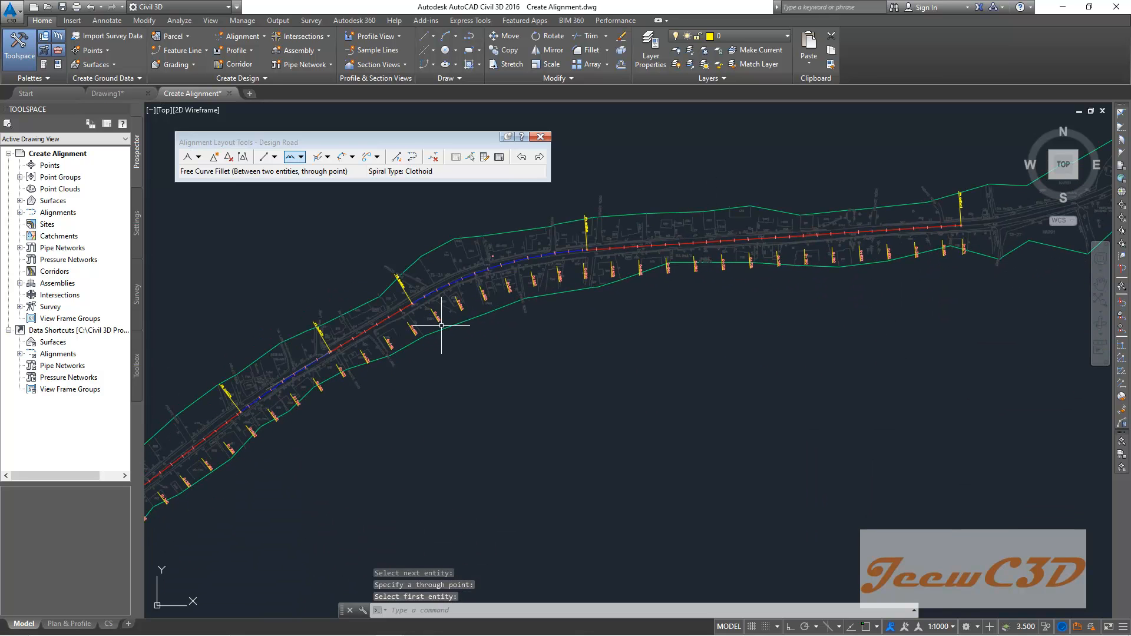
scroll(436, 316, "down", 1)
middle_click_drag(462, 386, 616, 283)
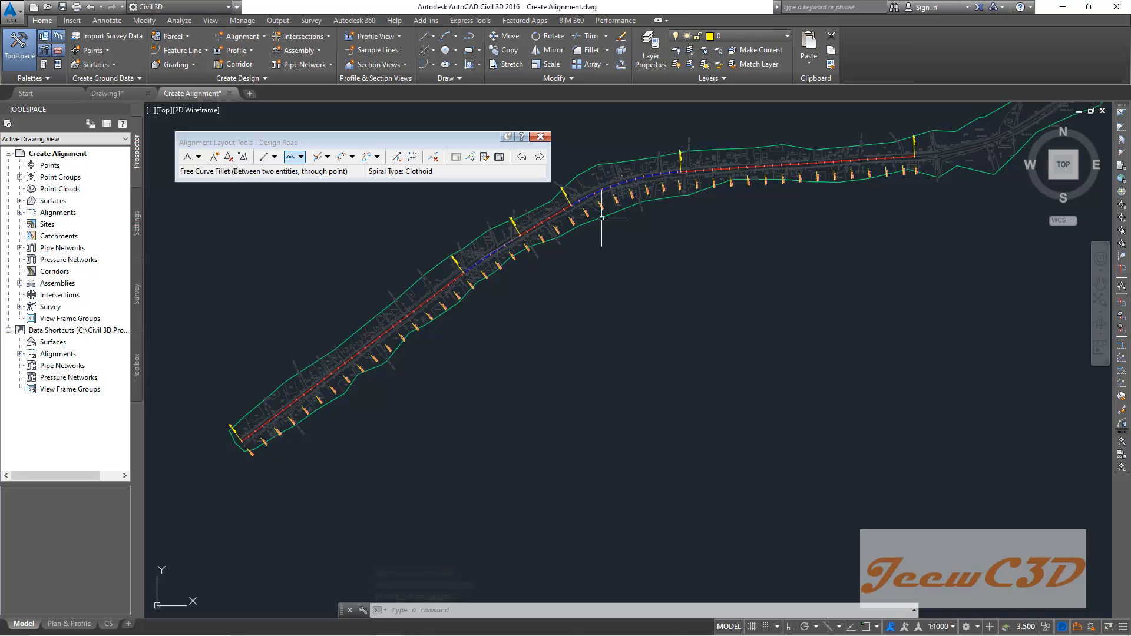
middle_click_drag(769, 267, 317, 398)
scroll(345, 389, "down", 2)
middle_click_drag(487, 324, 430, 405)
scroll(429, 404, "up", 2)
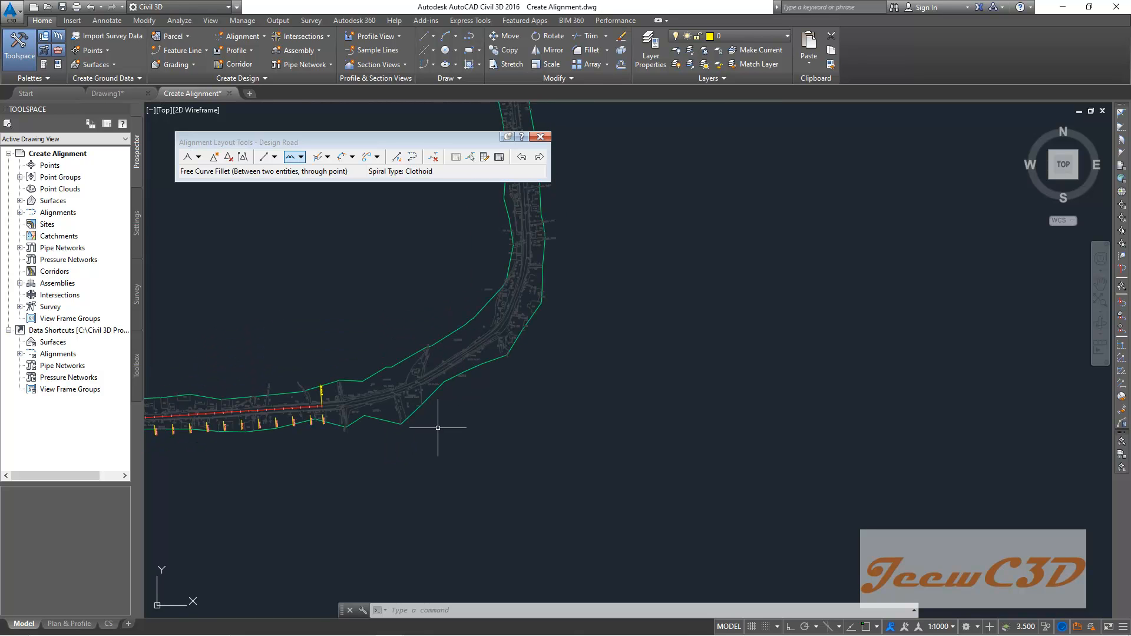
scroll(437, 428, "down", 2)
scroll(460, 434, "up", 2)
scroll(465, 428, "up", 1)
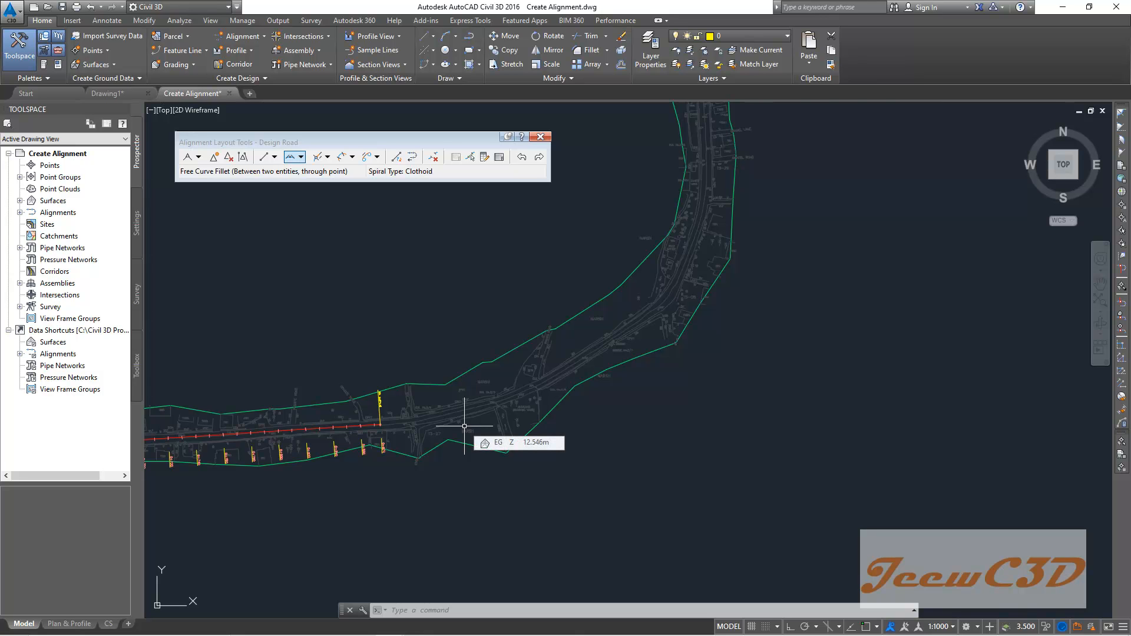
scroll(464, 426, "down", 2)
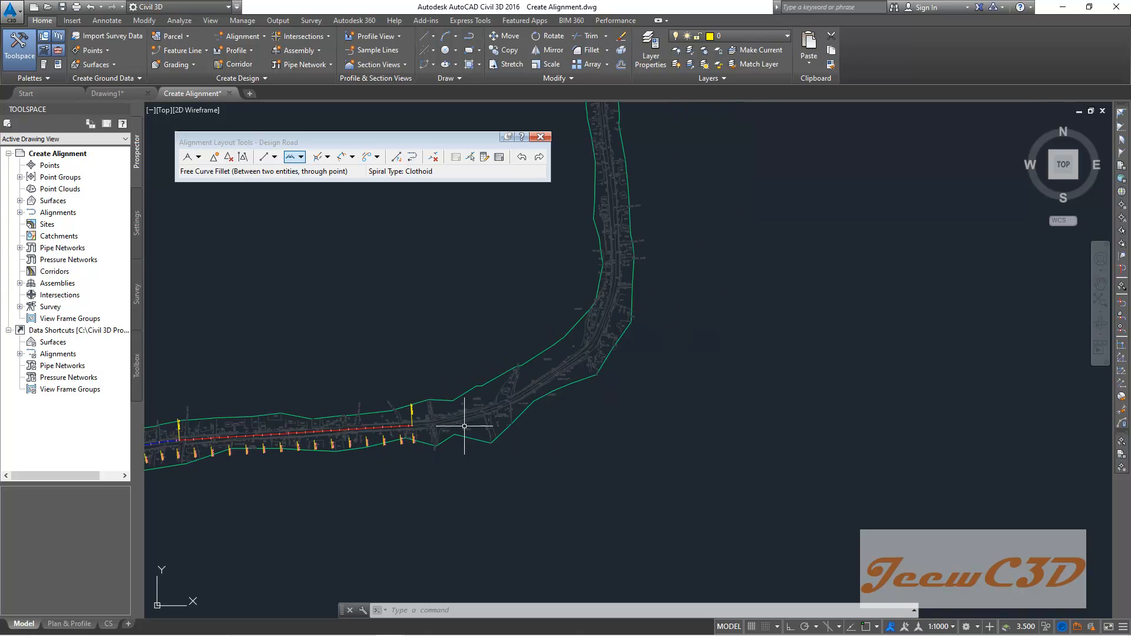
scroll(351, 420, "down", 1)
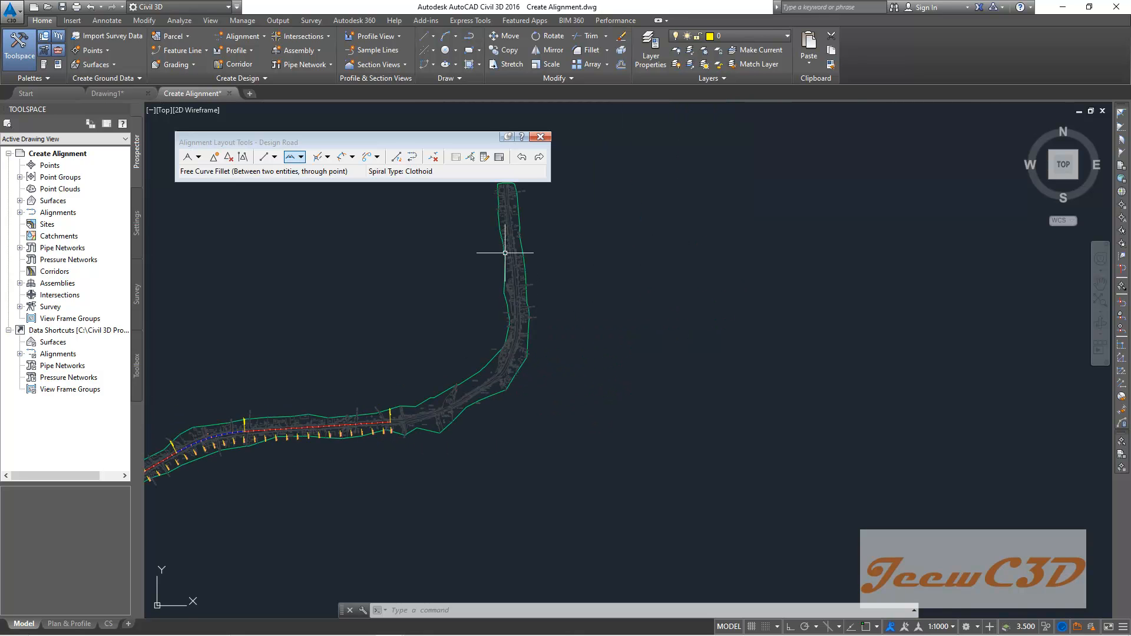
scroll(515, 274, "up", 1)
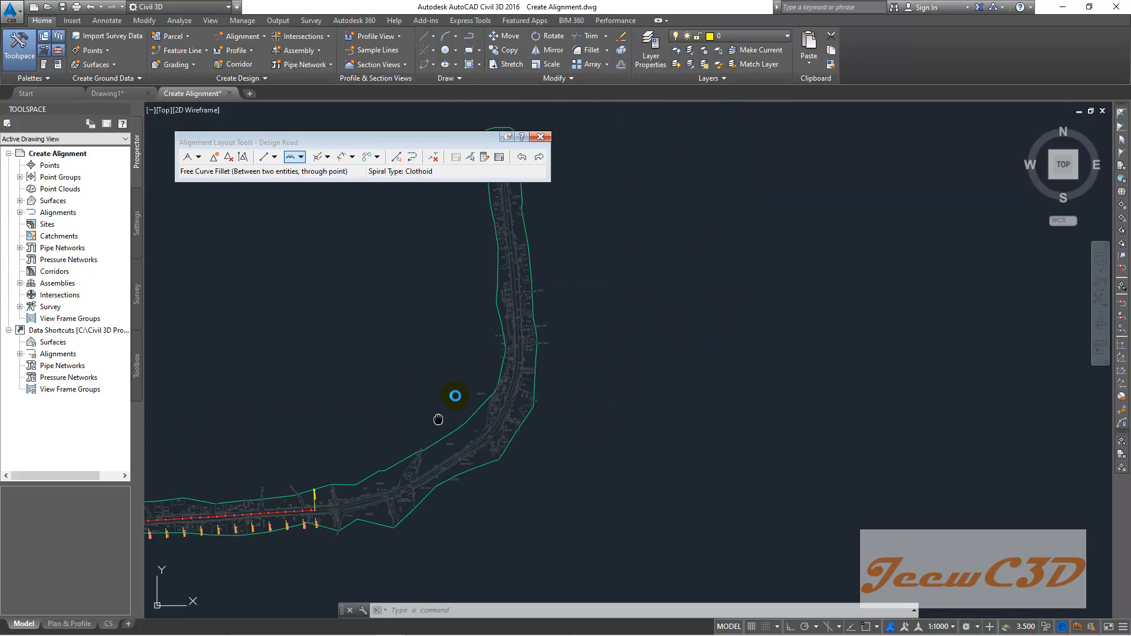
middle_click_drag(404, 478, 465, 370)
middle_click_drag(474, 283, 493, 316)
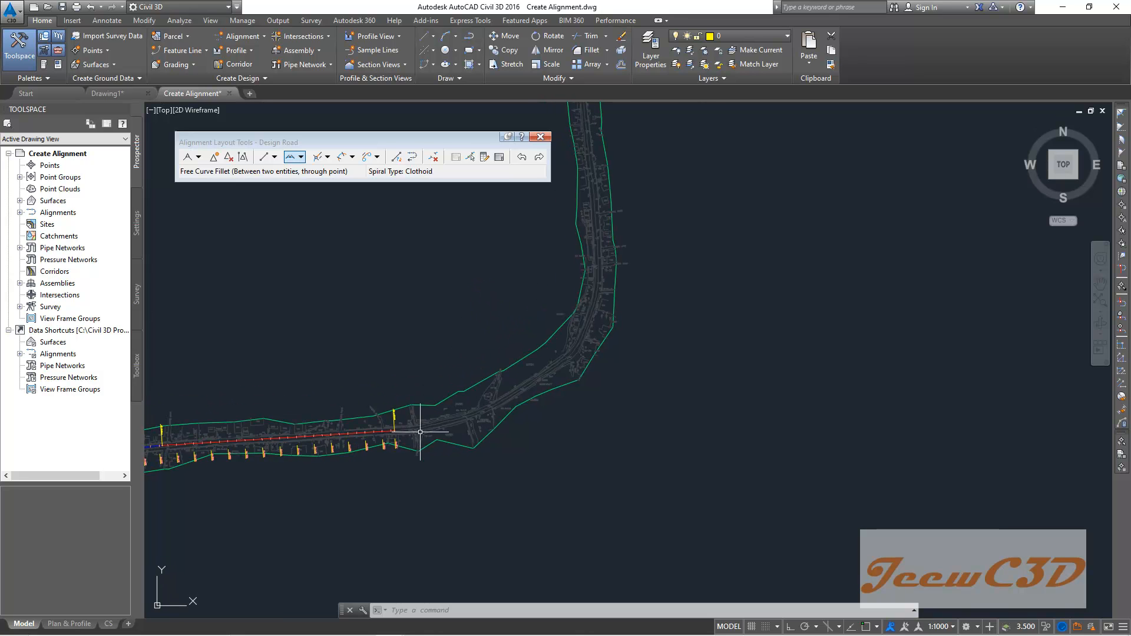
scroll(421, 432, "up", 2)
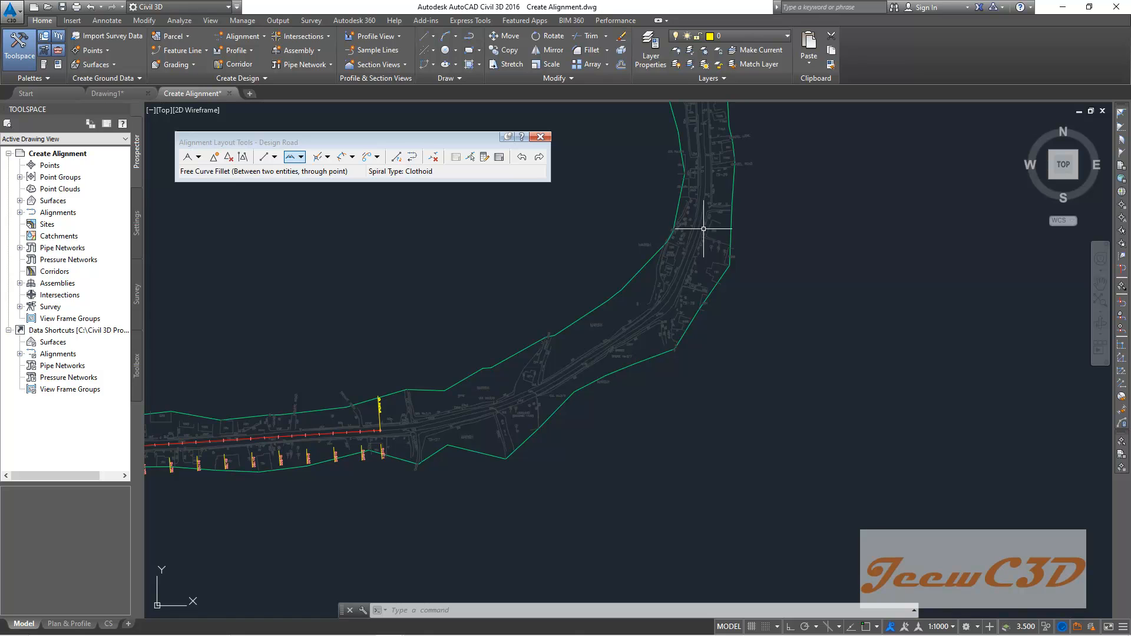
scroll(607, 383, "down", 2)
scroll(607, 377, "down", 1)
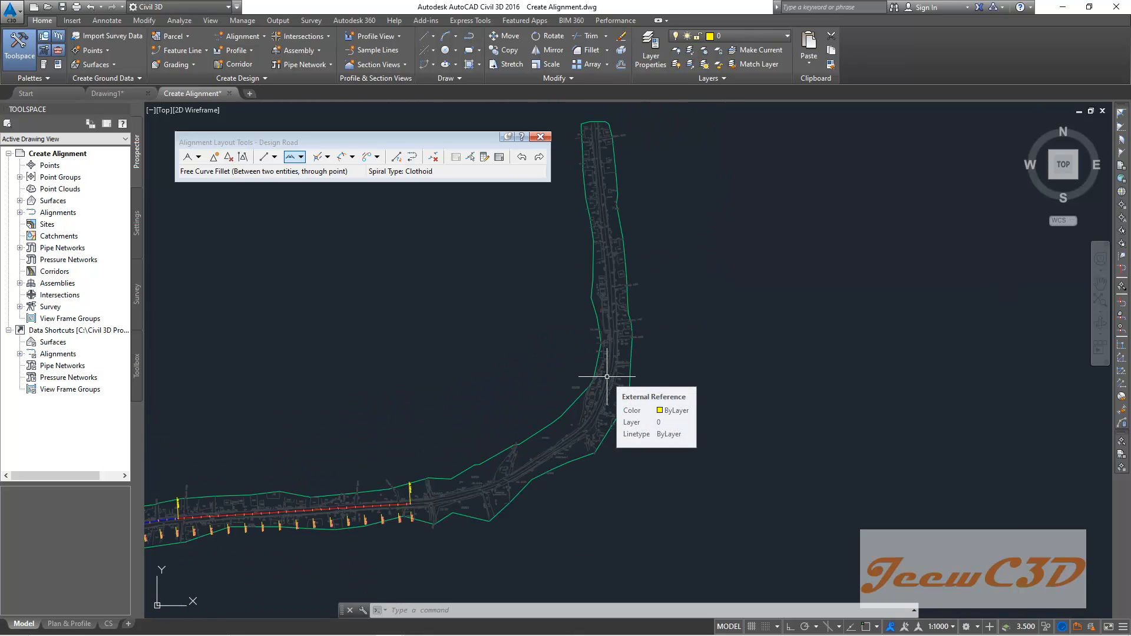
scroll(543, 466, "up", 3)
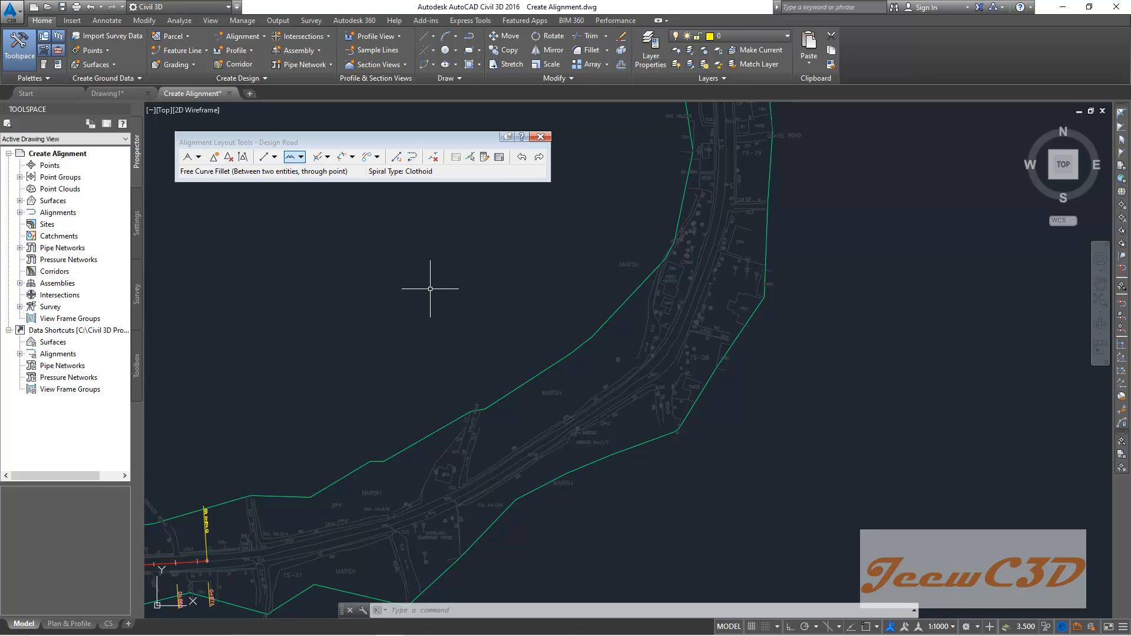
scroll(430, 289, "down", 2)
scroll(485, 356, "down", 1)
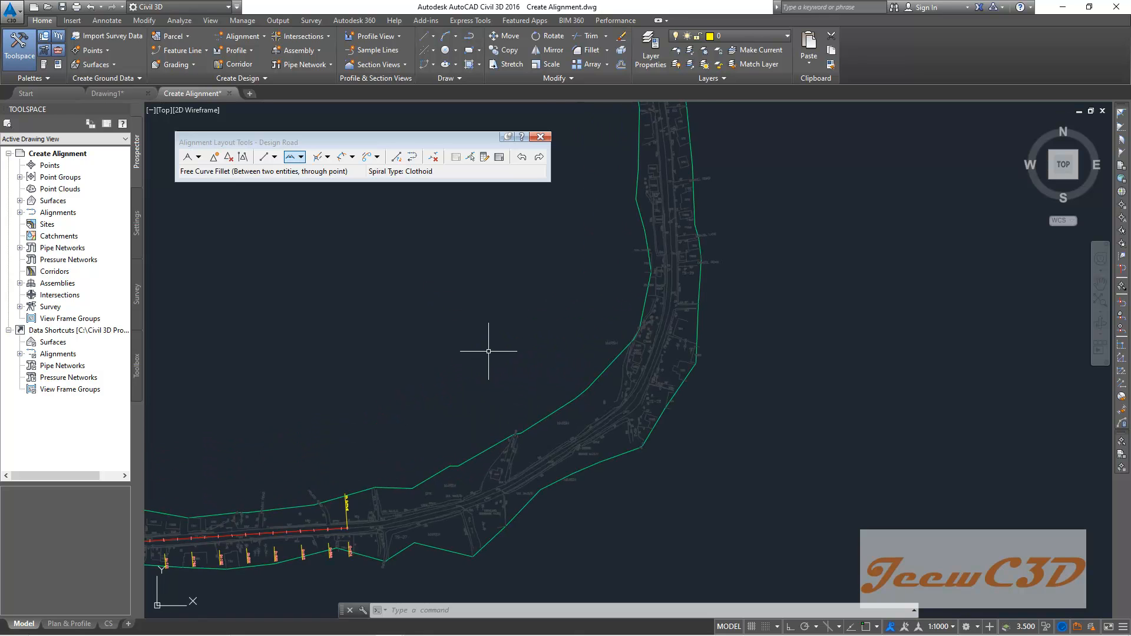
scroll(495, 344, "down", 1)
scroll(606, 283, "down", 1)
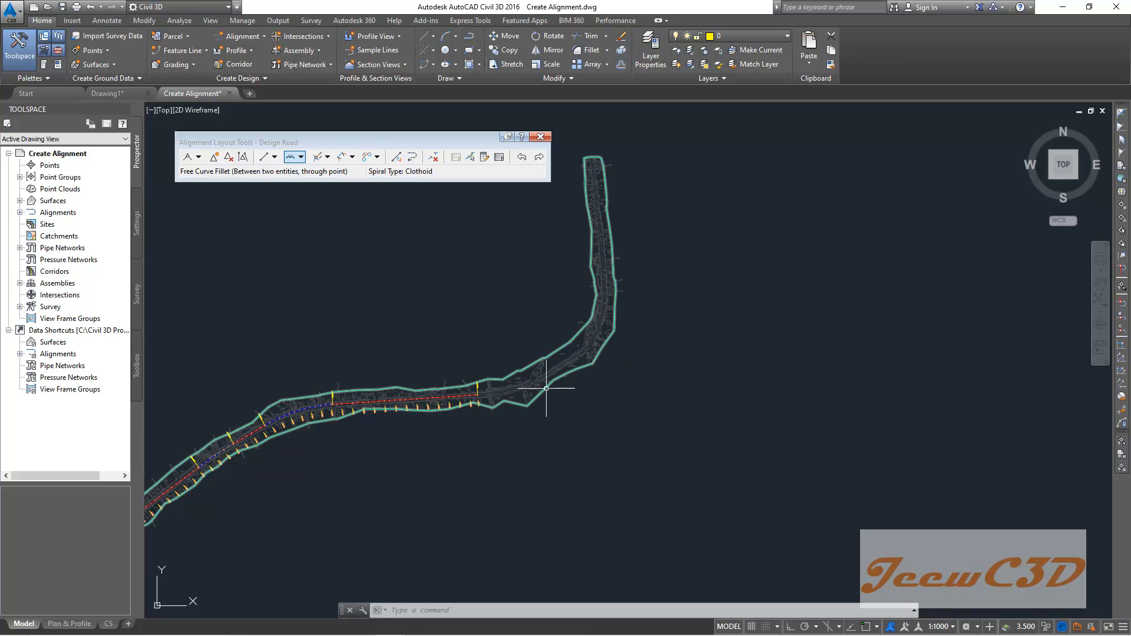
middle_click_drag(464, 323, 466, 250)
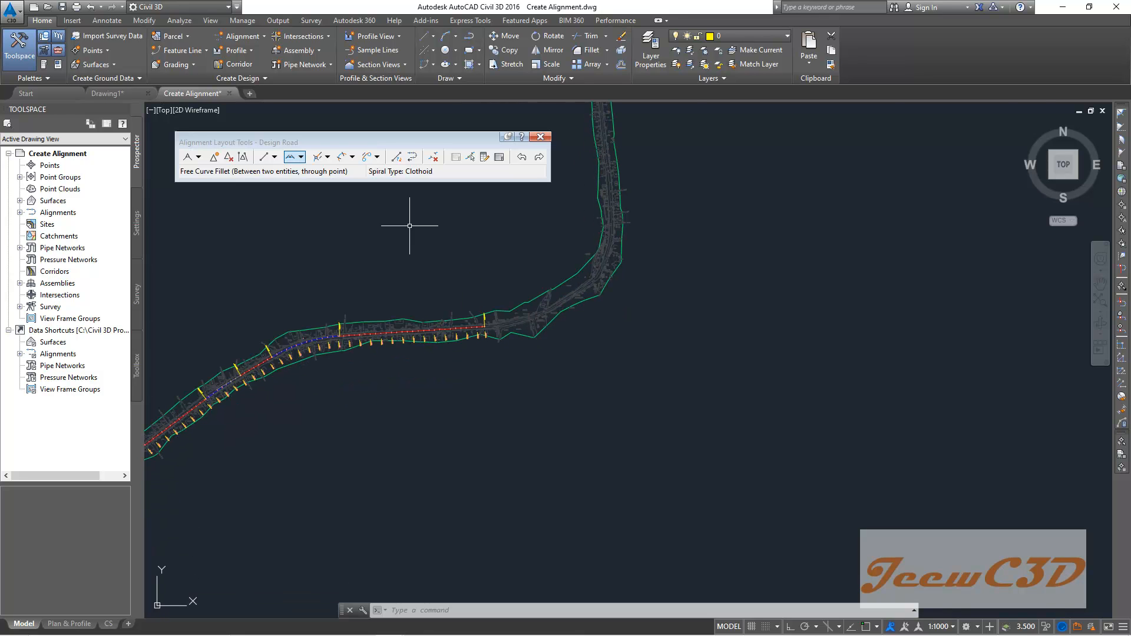
scroll(454, 311, "up", 3)
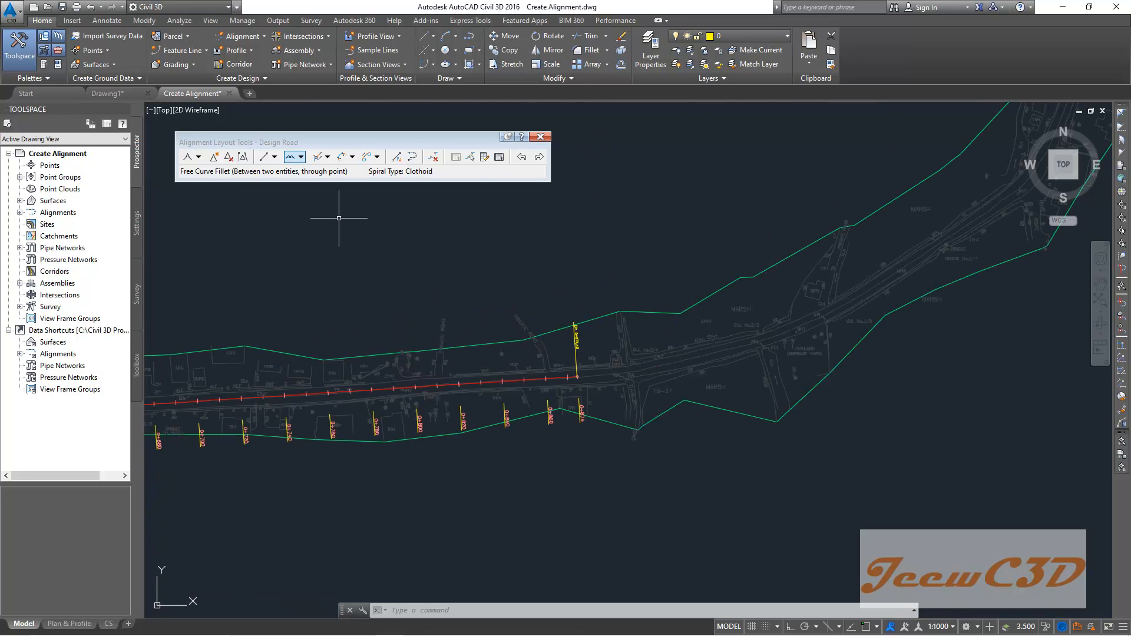
- Add a Floating Curve (from entity end, through point) attached to the third tangent's end, passing through a point where the road bends northeast
left_click(301, 158)
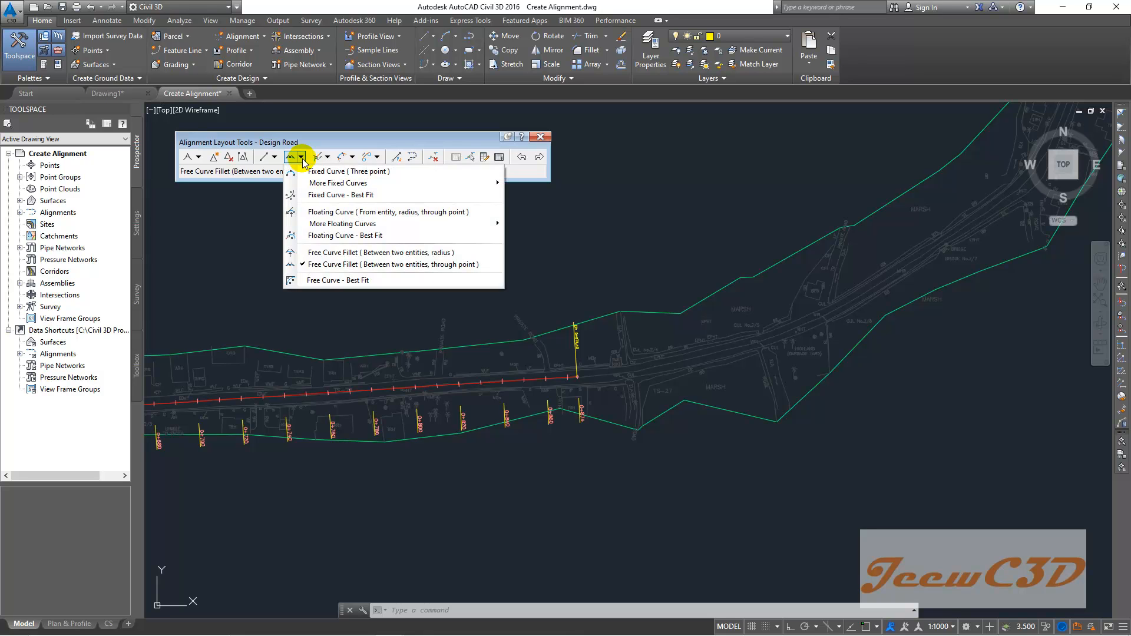
mouse_move(378, 224)
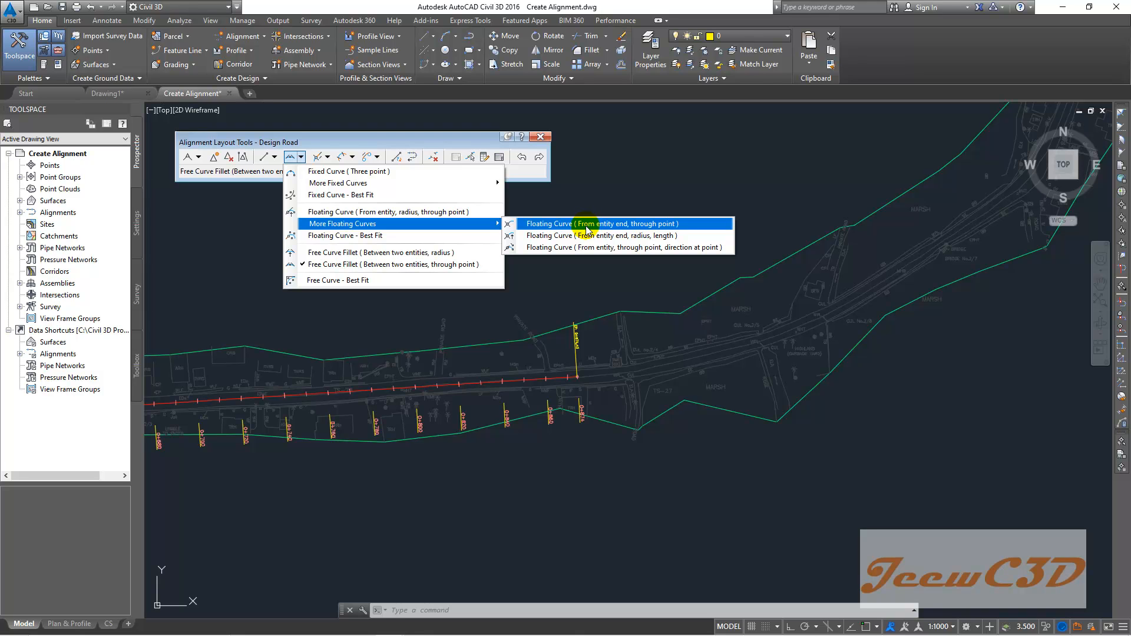
left_click(662, 227)
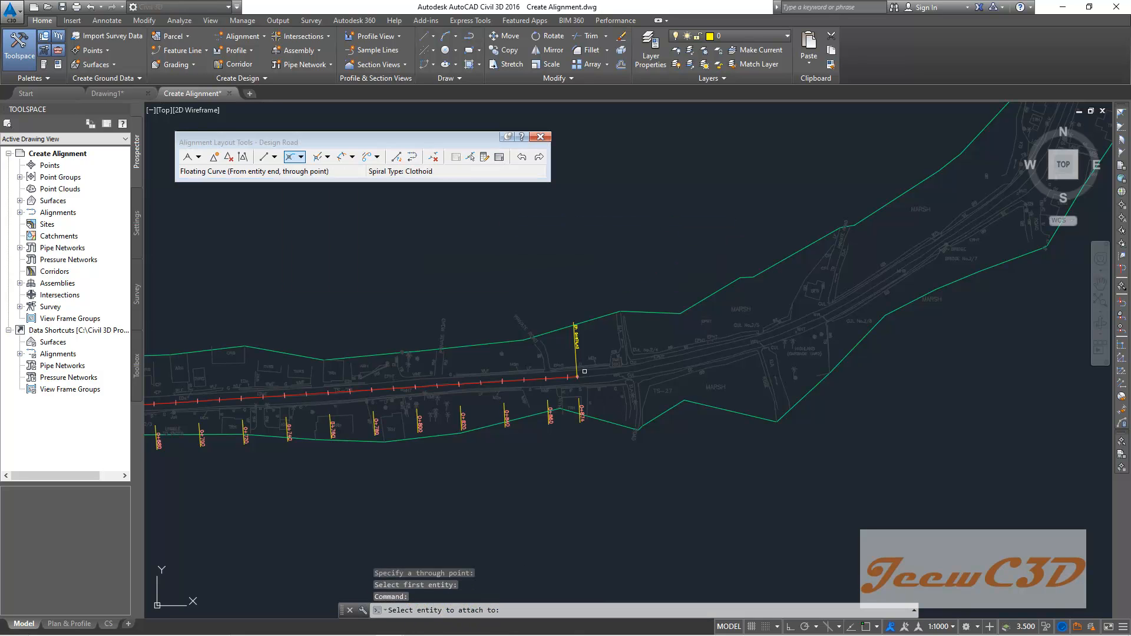
scroll(585, 371, "up", 8)
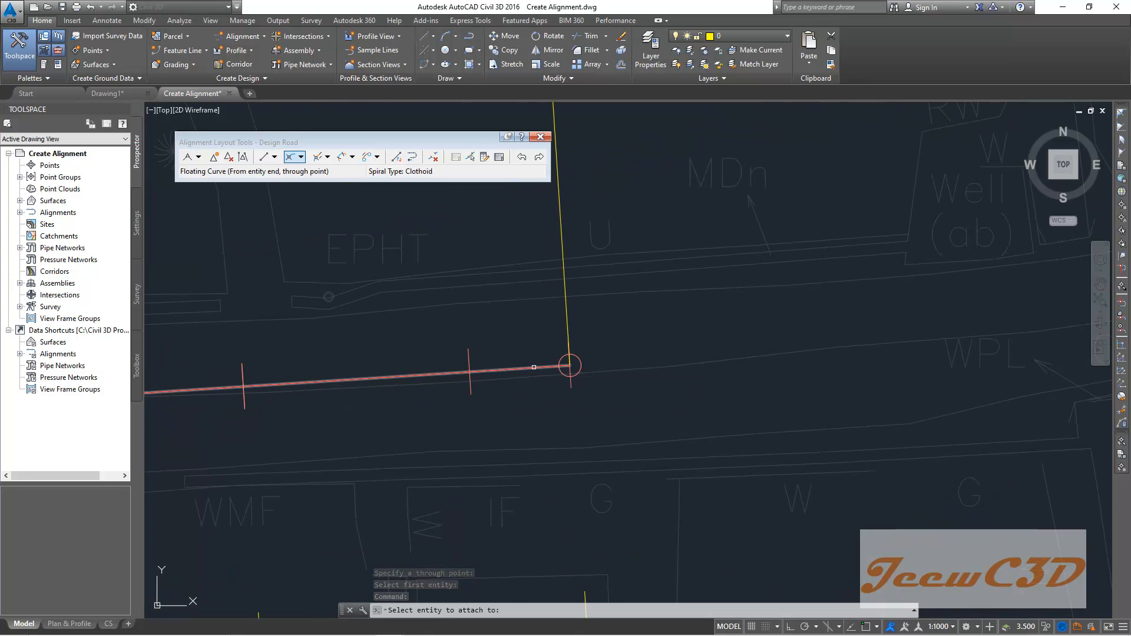
left_click(535, 367)
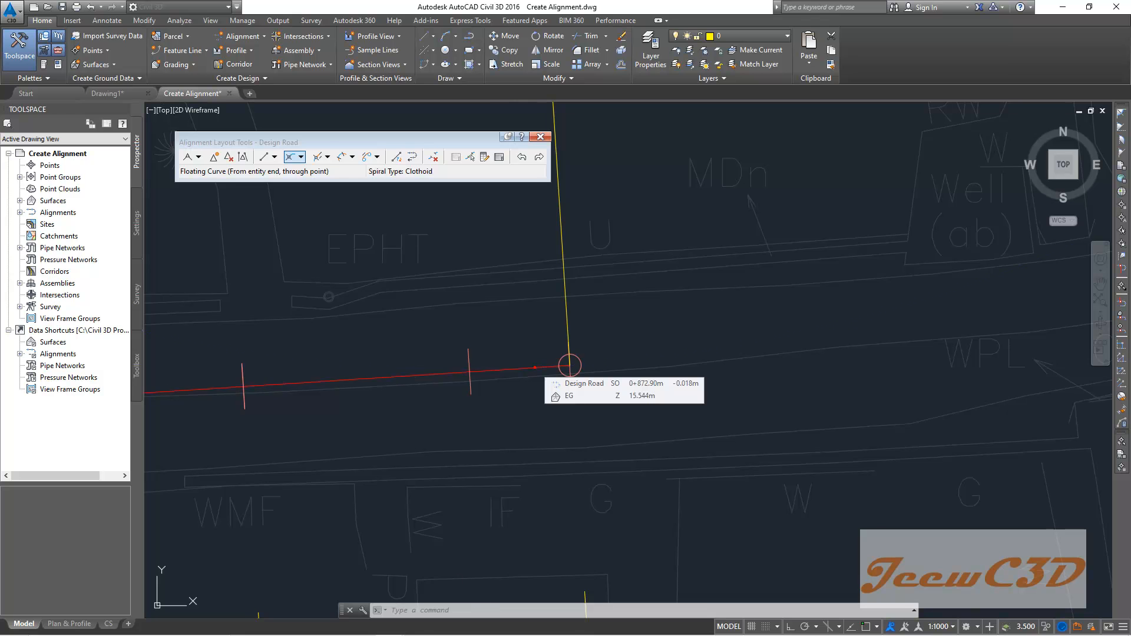
scroll(725, 365, "down", 5)
middle_click_drag(937, 333, 550, 467)
scroll(687, 424, "down", 3)
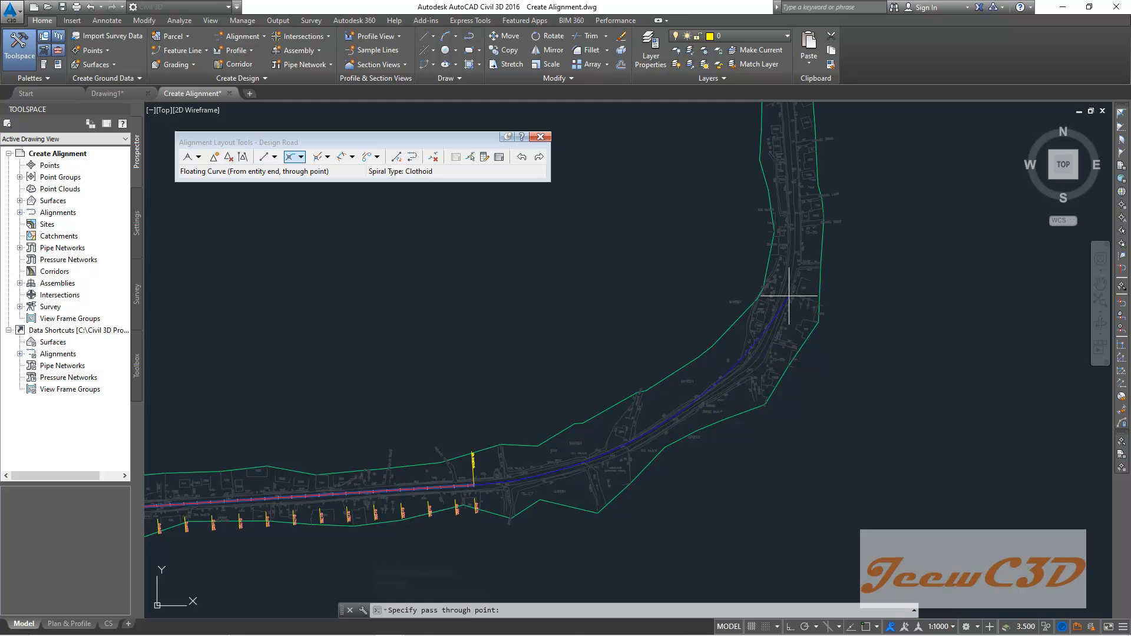
scroll(794, 277, "down", 3)
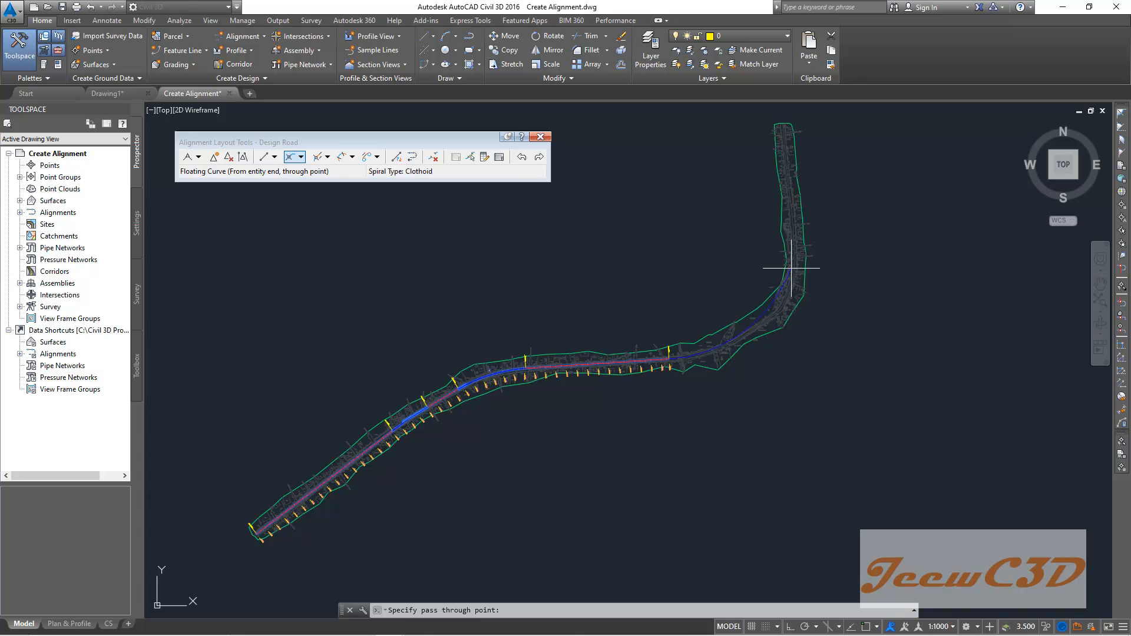
scroll(778, 312, "up", 3)
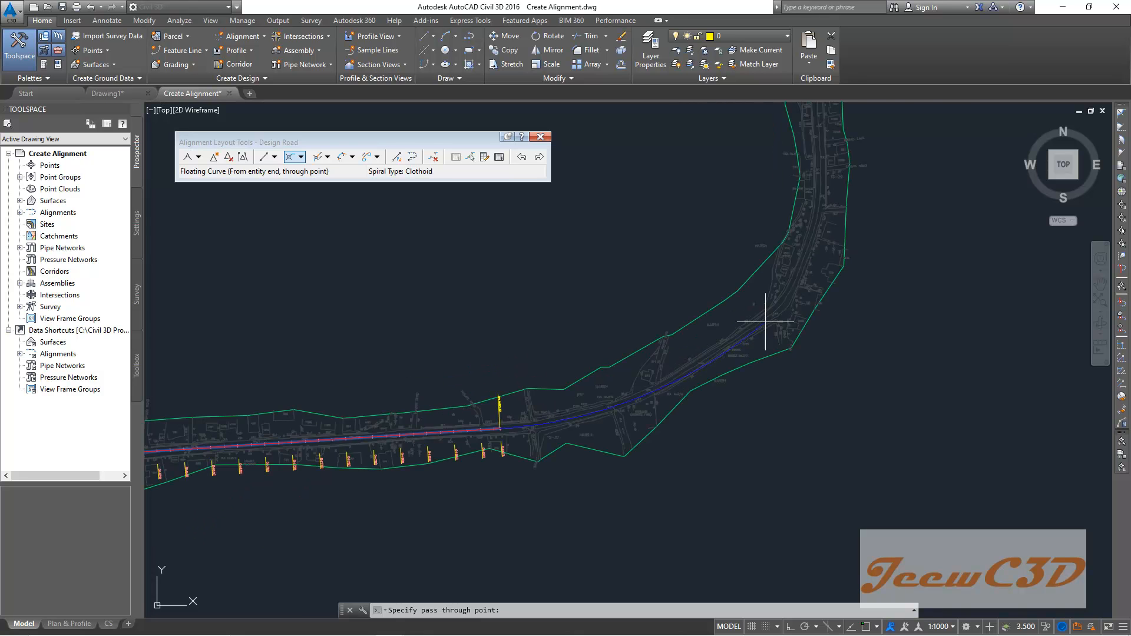
scroll(745, 333, "up", 3)
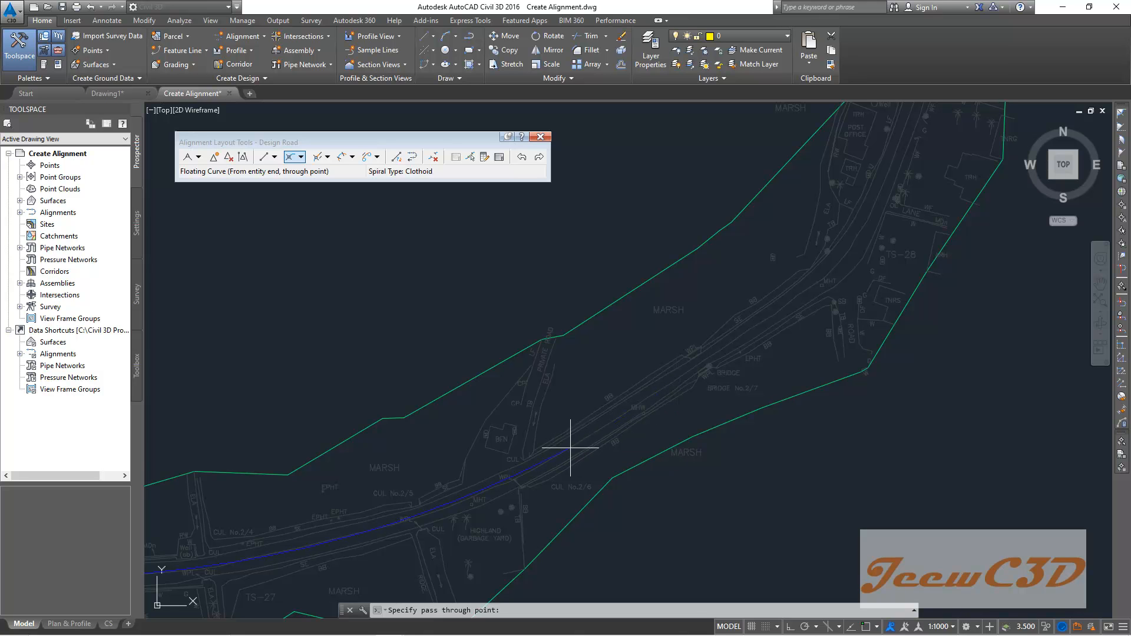
left_click(553, 457)
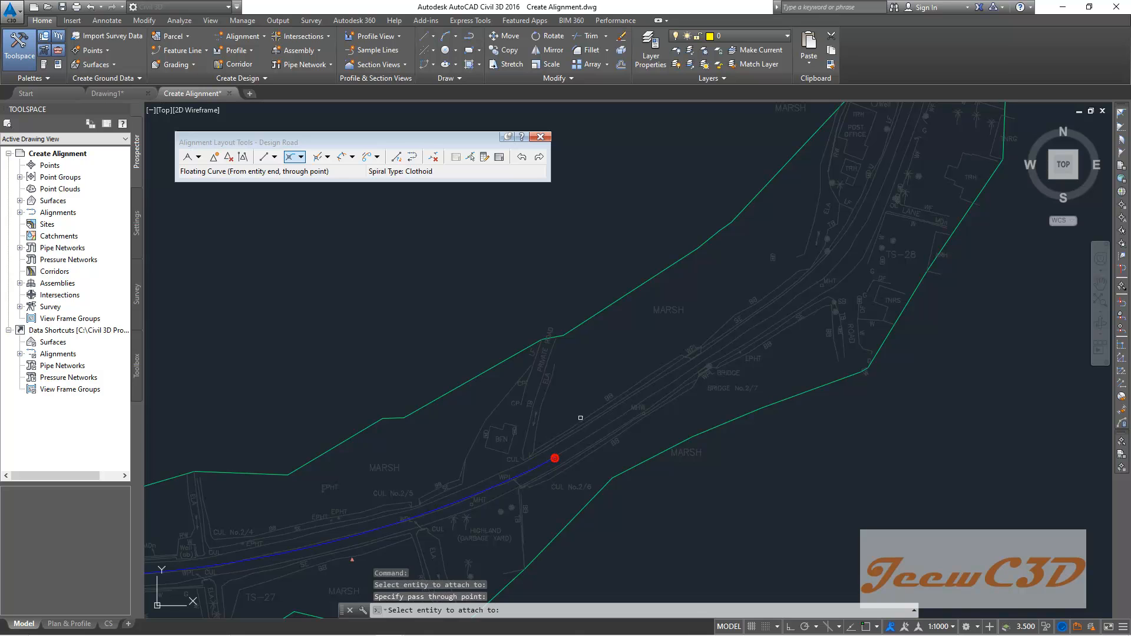
scroll(588, 379, "down", 5)
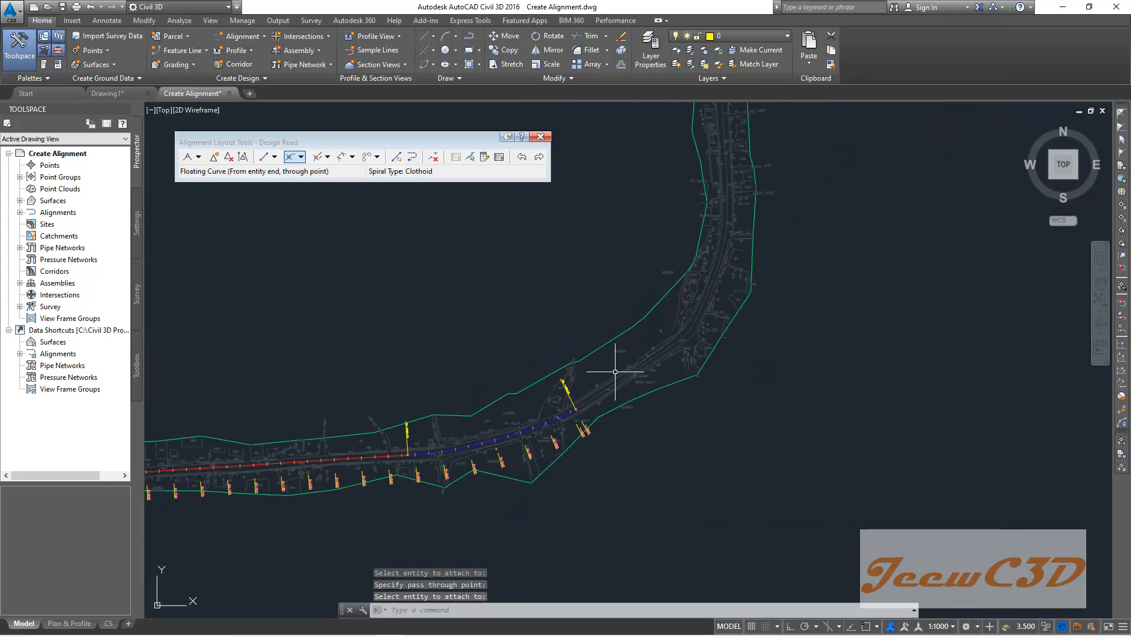
scroll(613, 373, "up", 2)
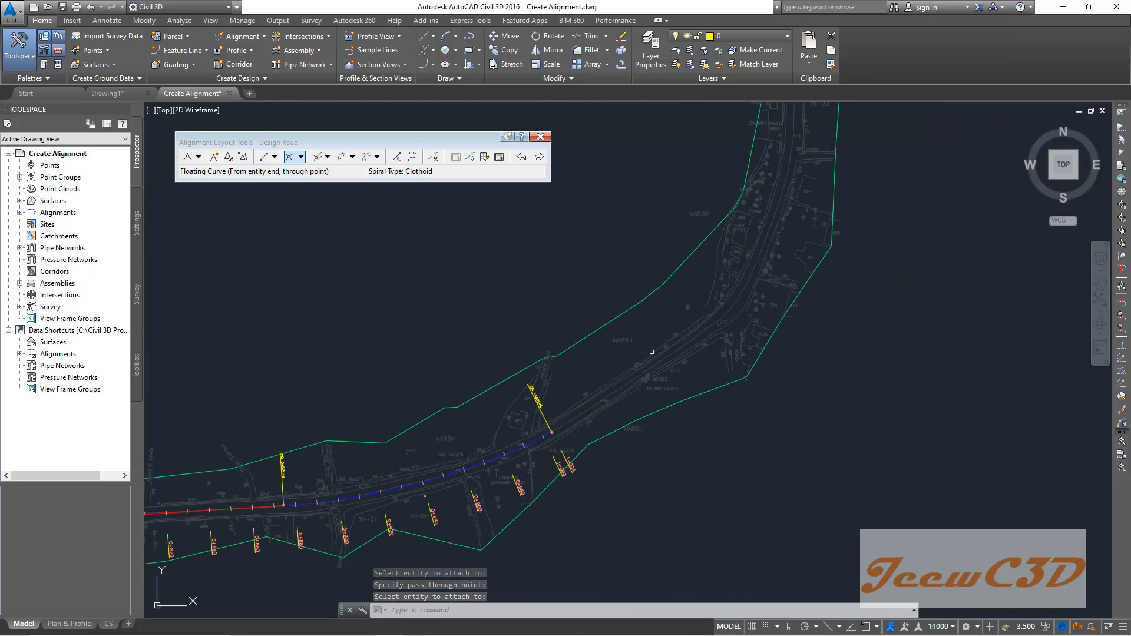
left_click(275, 158)
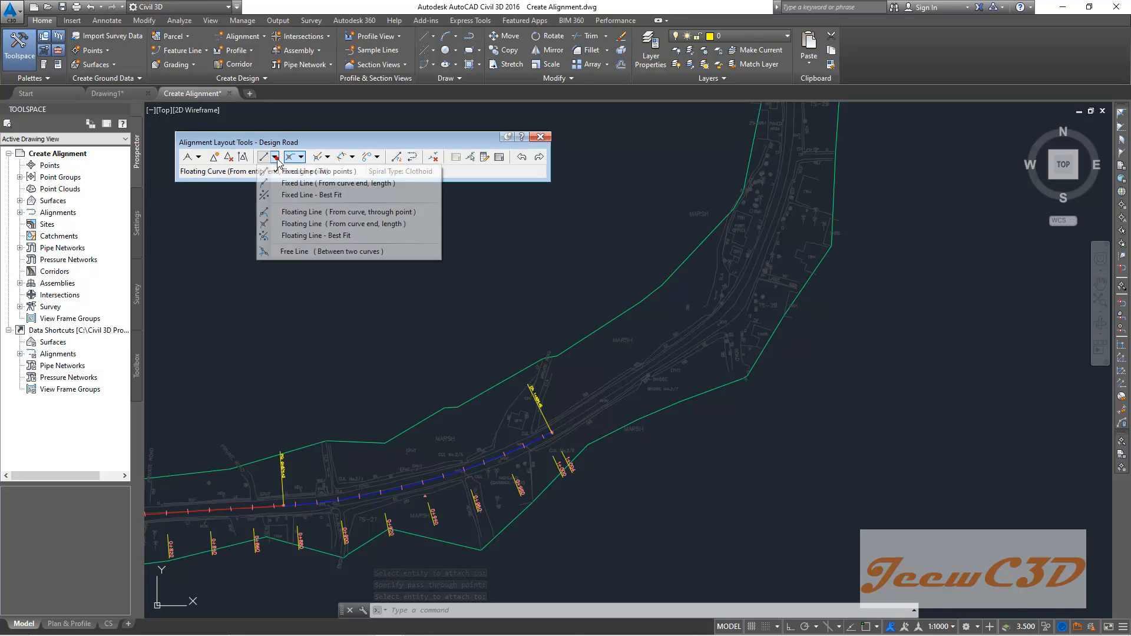
left_click(317, 172)
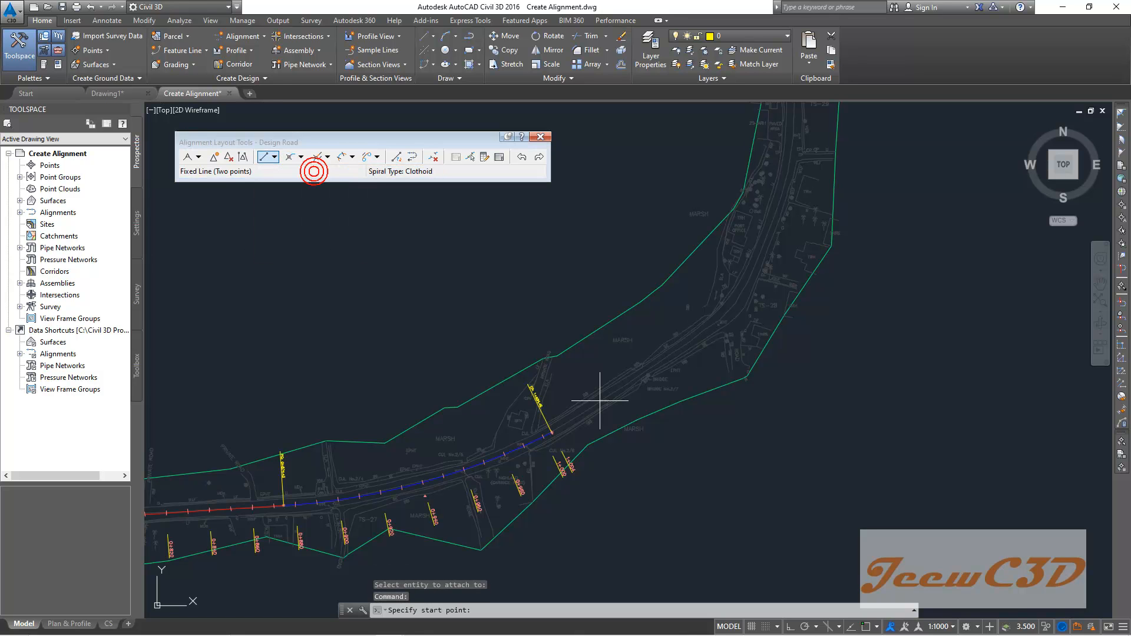
left_click(276, 156)
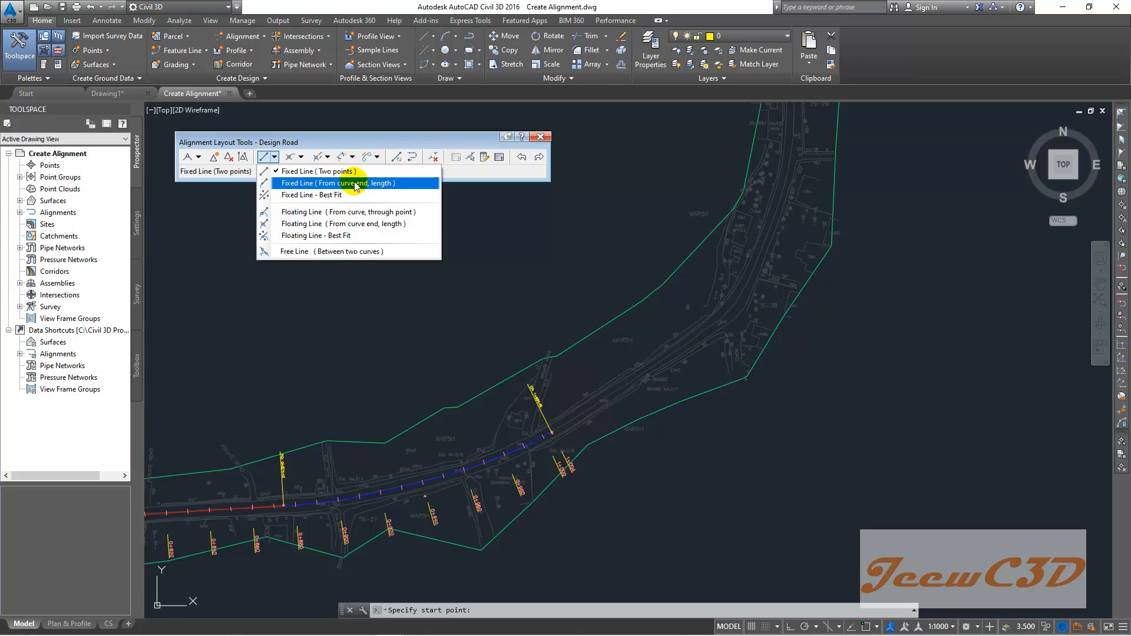
left_click(487, 288)
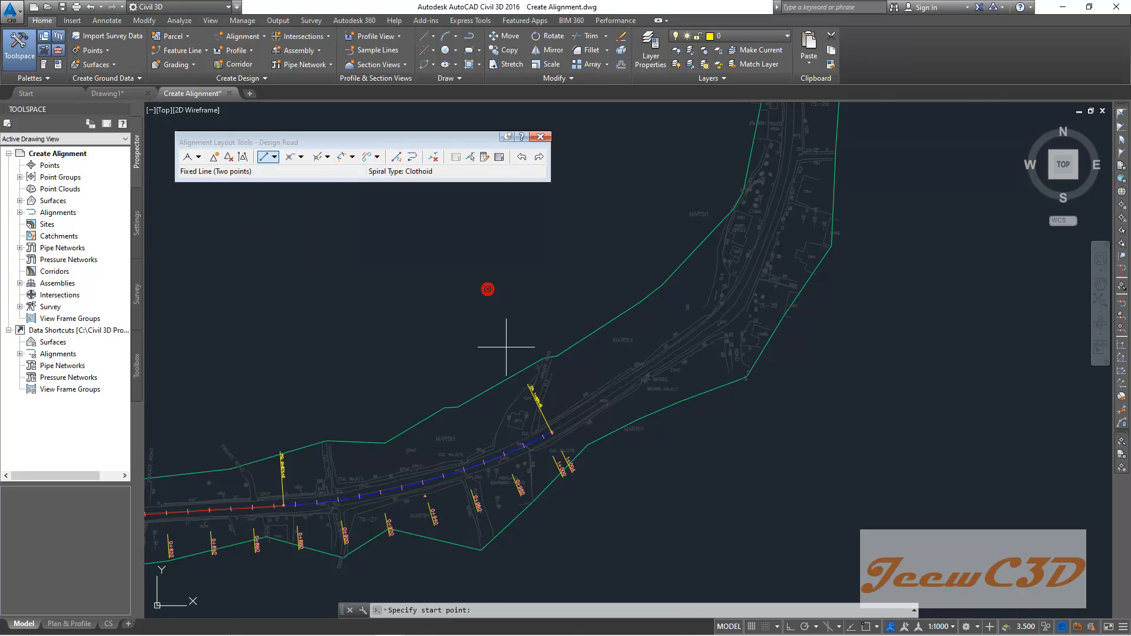
scroll(554, 439, "up", 5)
scroll(533, 429, "up", 2)
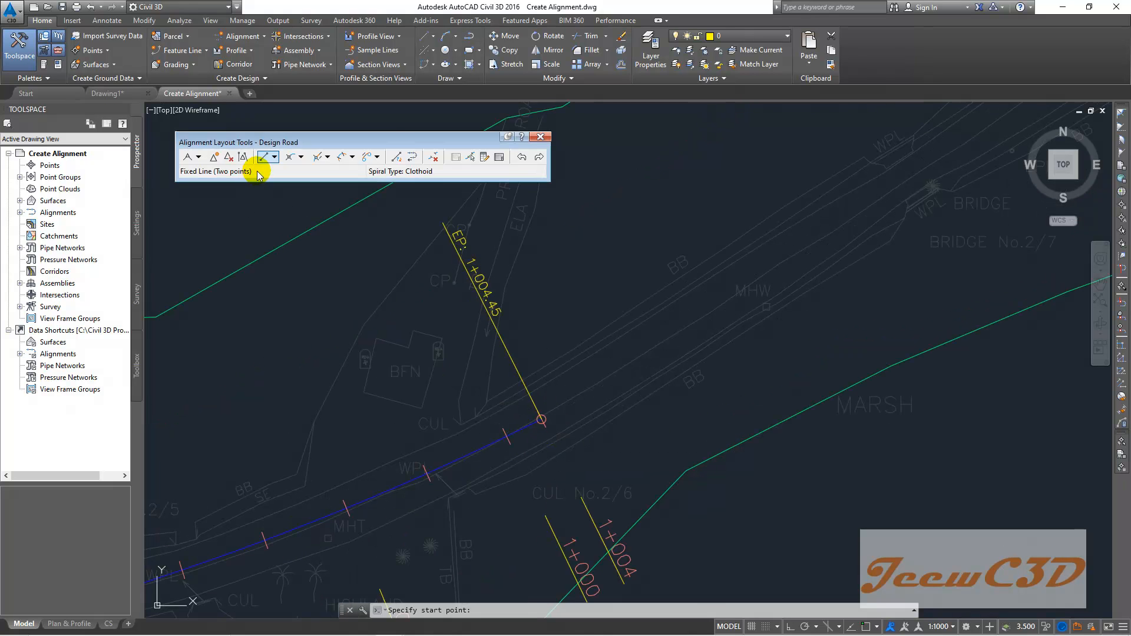
left_click(274, 160)
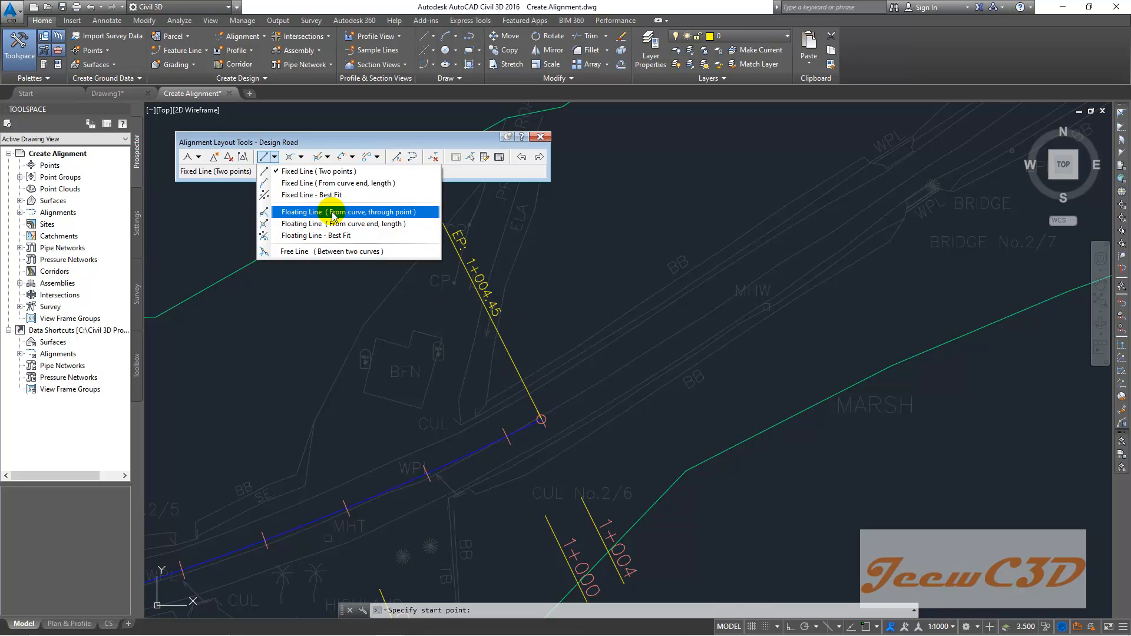
left_click(321, 343)
scroll(291, 357, "down", 3)
middle_click_drag(231, 390, 578, 295)
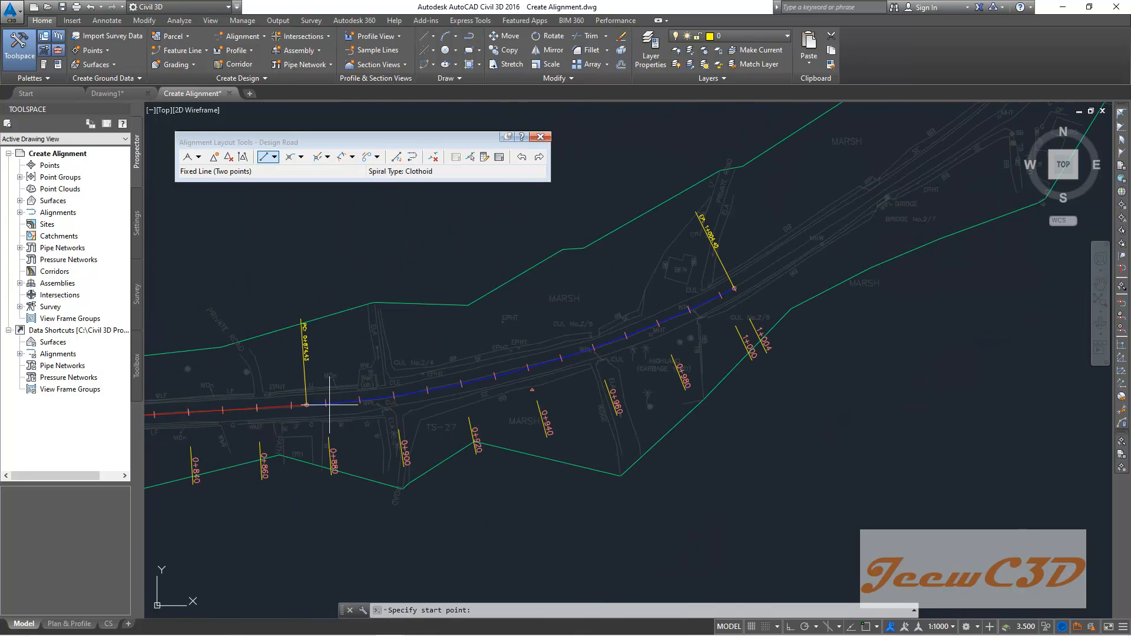
scroll(330, 405, "up", 5)
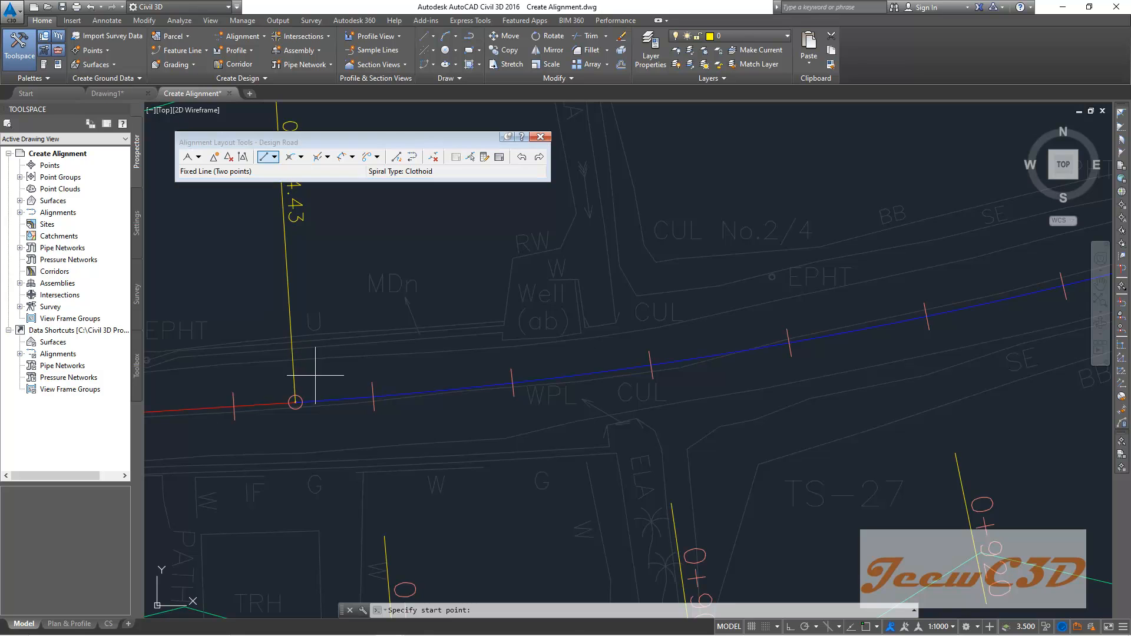
left_click(301, 156)
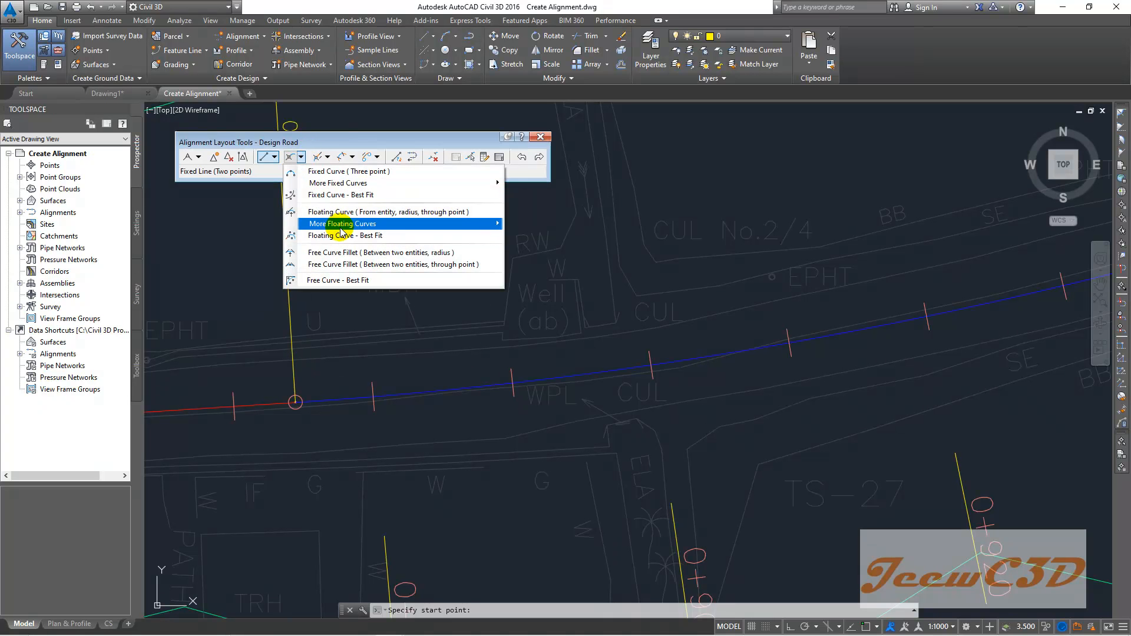
mouse_move(344, 229)
left_click(519, 224)
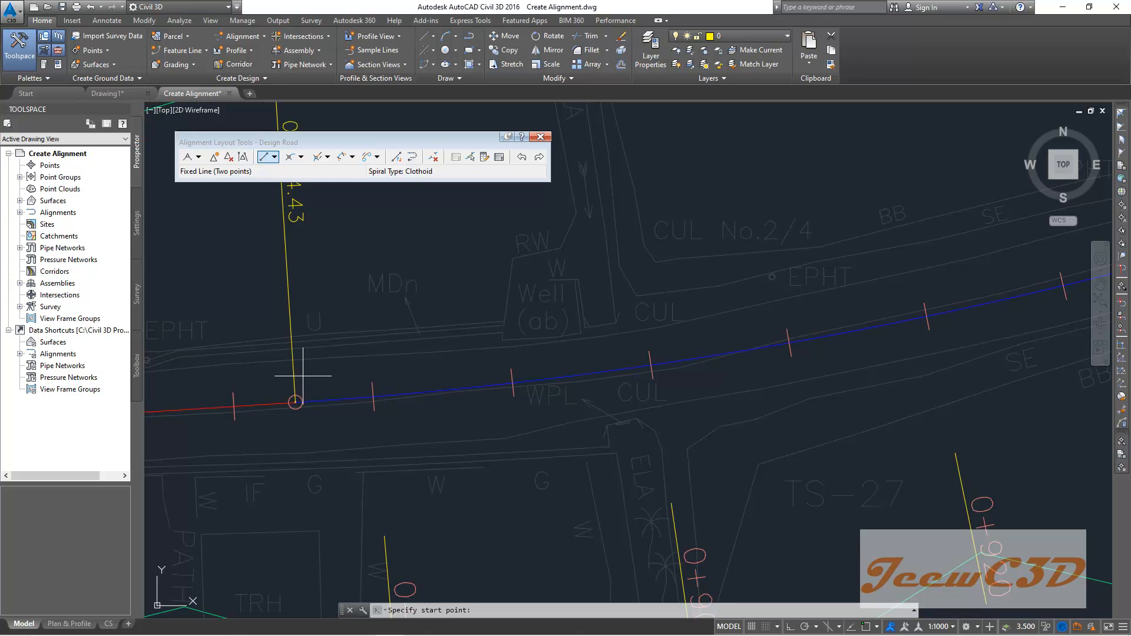
scroll(316, 380, "down", 10)
middle_click_drag(258, 419, 536, 359)
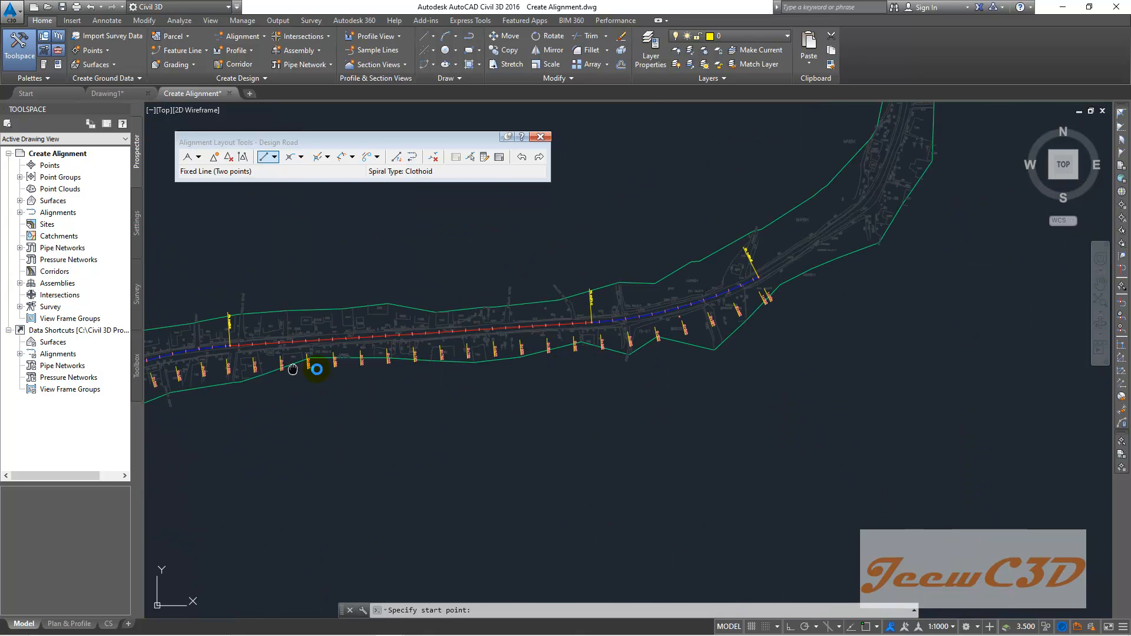
middle_click_drag(293, 369, 579, 369)
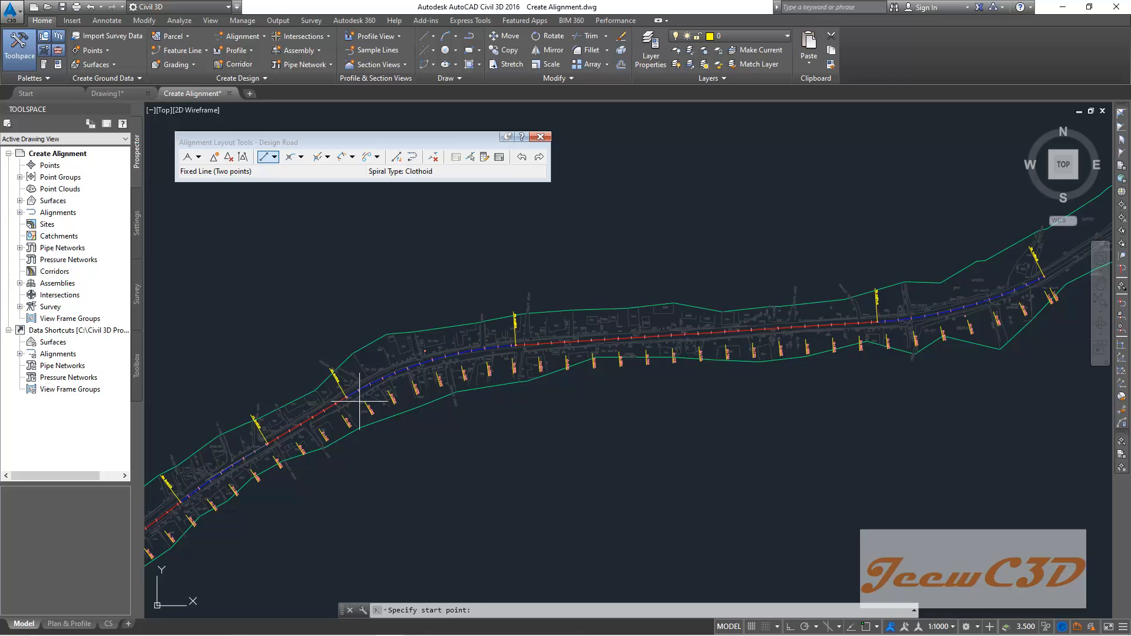
left_click(301, 157)
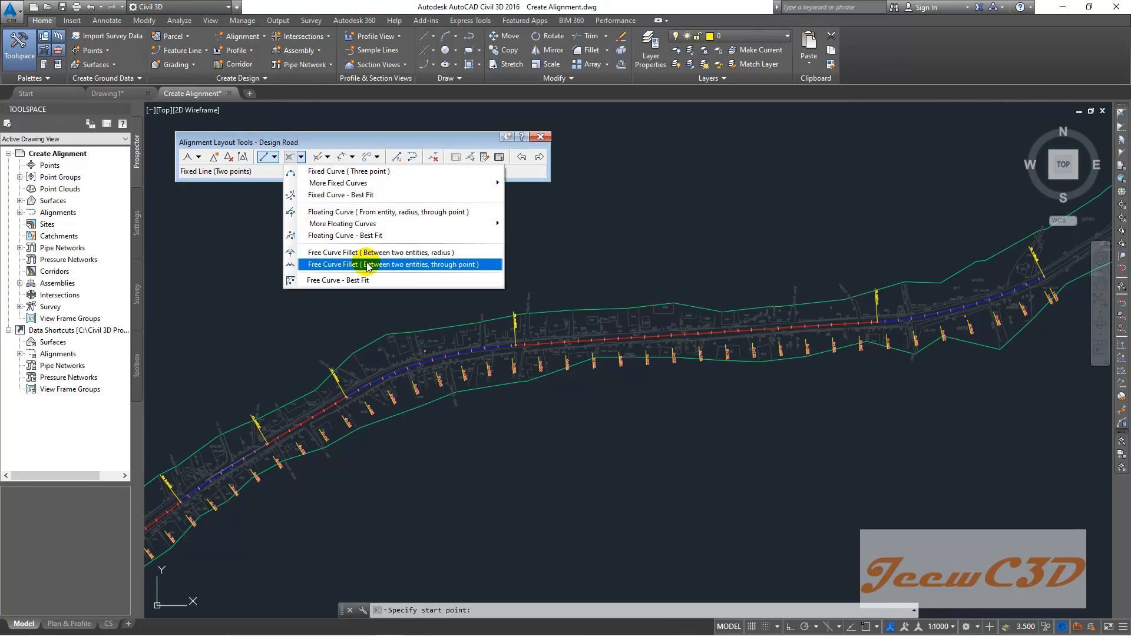
left_click(327, 332)
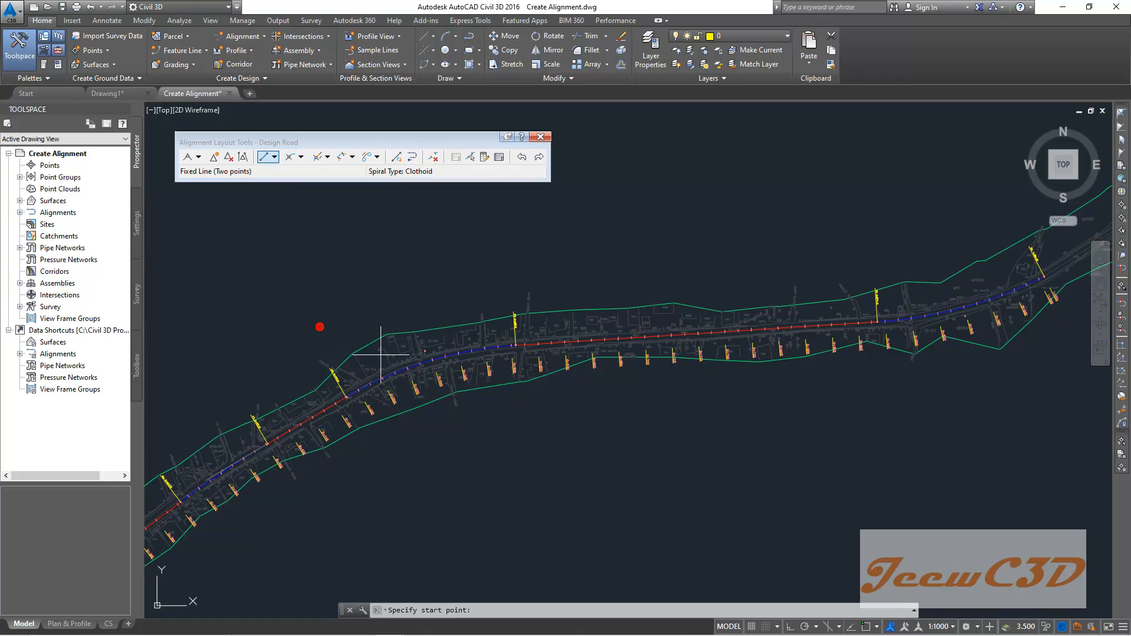
- Review the drawn alignment's tangents and curves along the road corridor
scroll(373, 389, "up", 2)
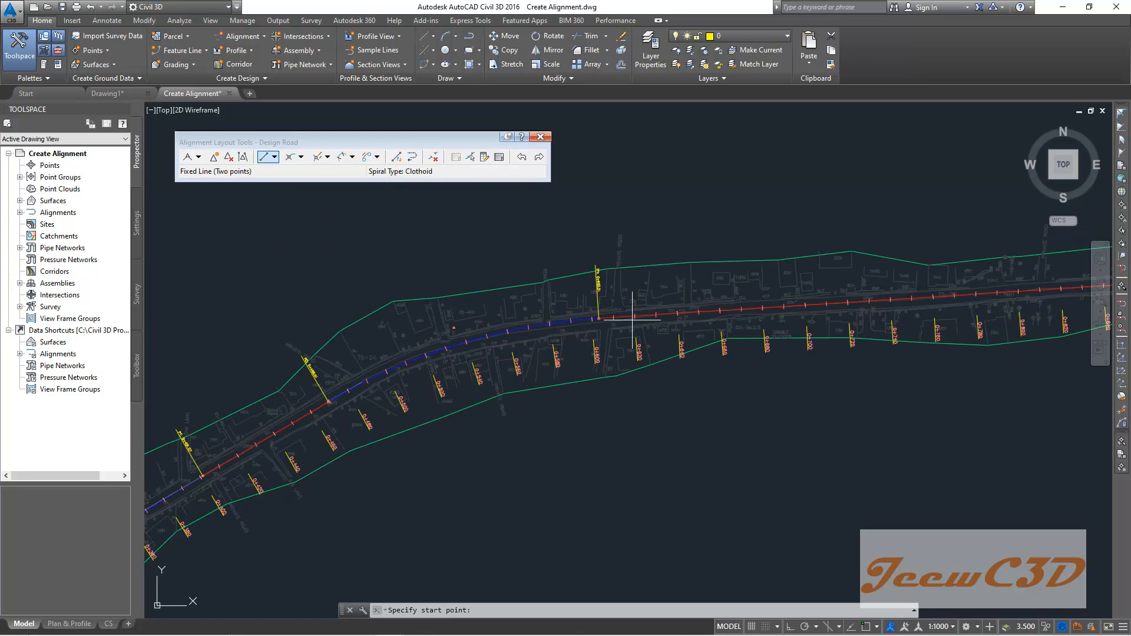
mouse_move(614, 320)
scroll(381, 372, "up", 4)
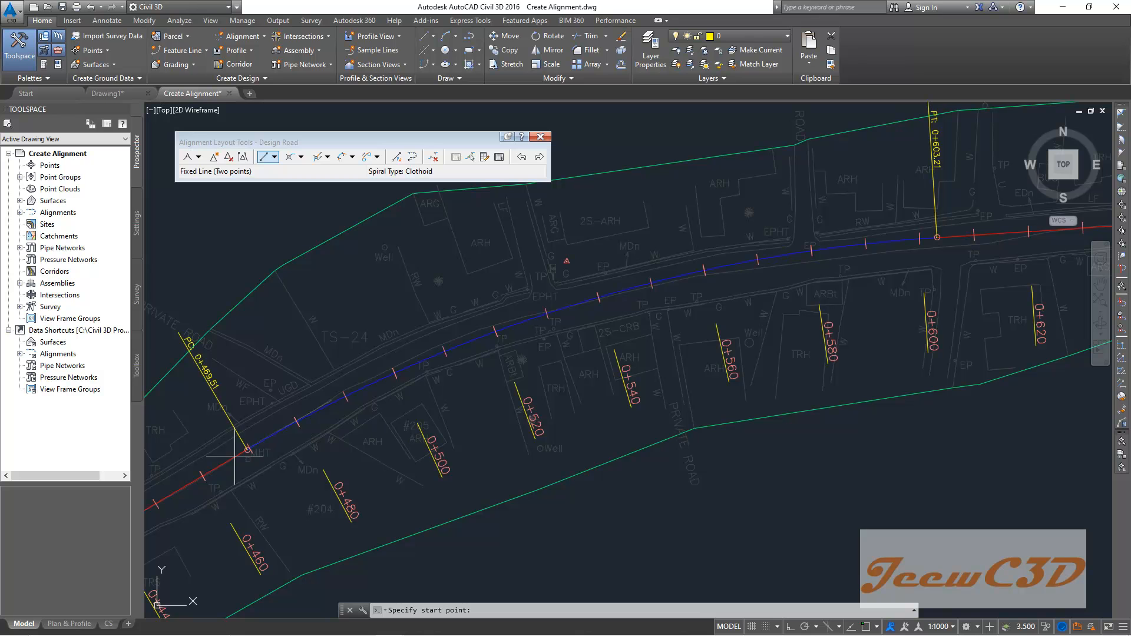
scroll(918, 279, "down", 5)
middle_click_drag(908, 288, 313, 359)
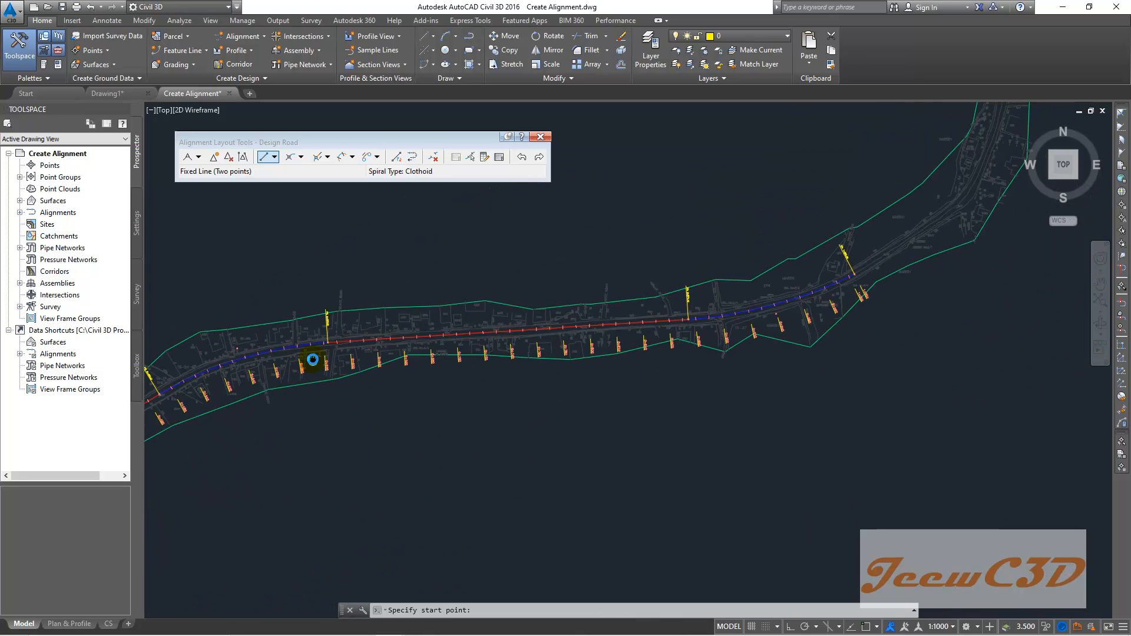
scroll(720, 312, "up", 3)
middle_click_drag(703, 287, 590, 286)
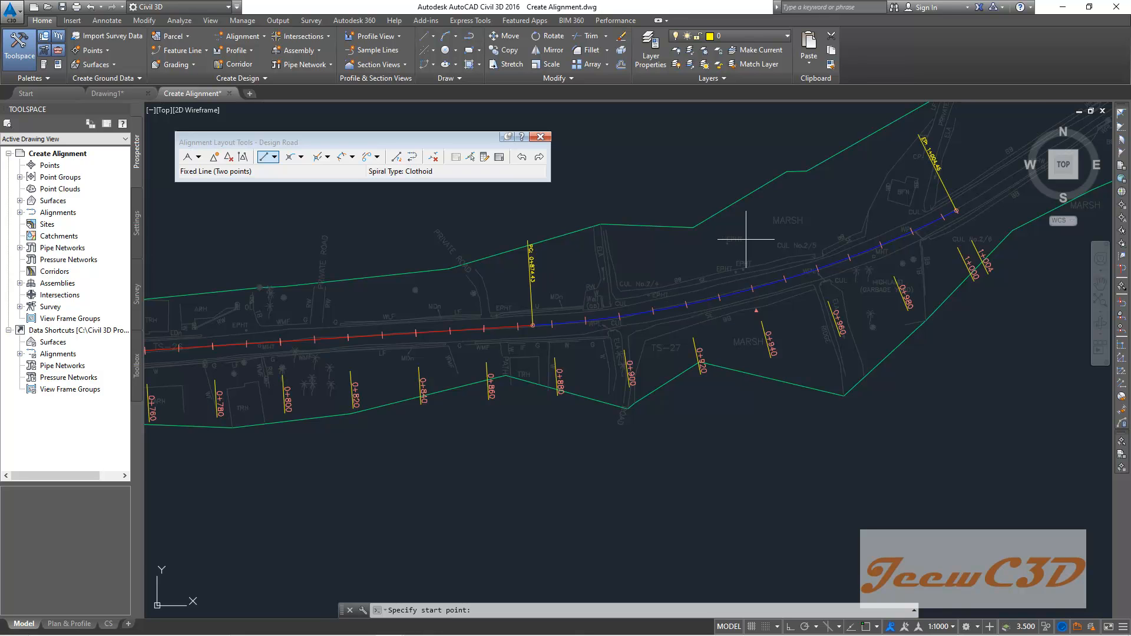
scroll(746, 239, "down", 2)
middle_click_drag(745, 234, 270, 379)
scroll(346, 404, "down", 2)
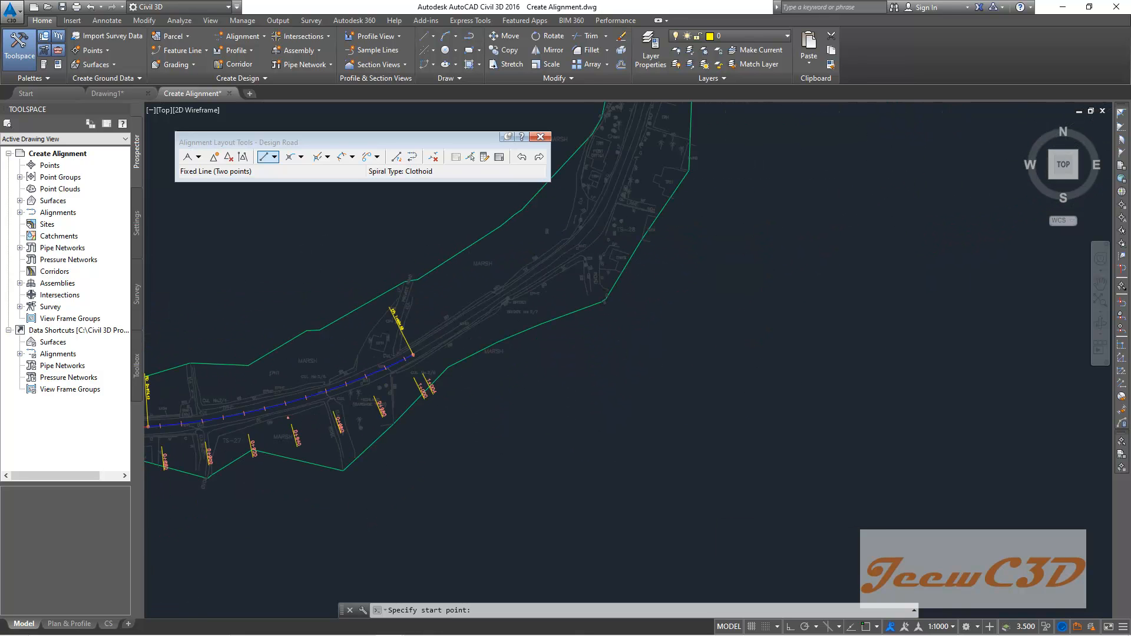
- Add a Floating Line (from curve, through point) attached to the floating curve's end, ending at a point where the road turns north
scroll(416, 355, "up", 4)
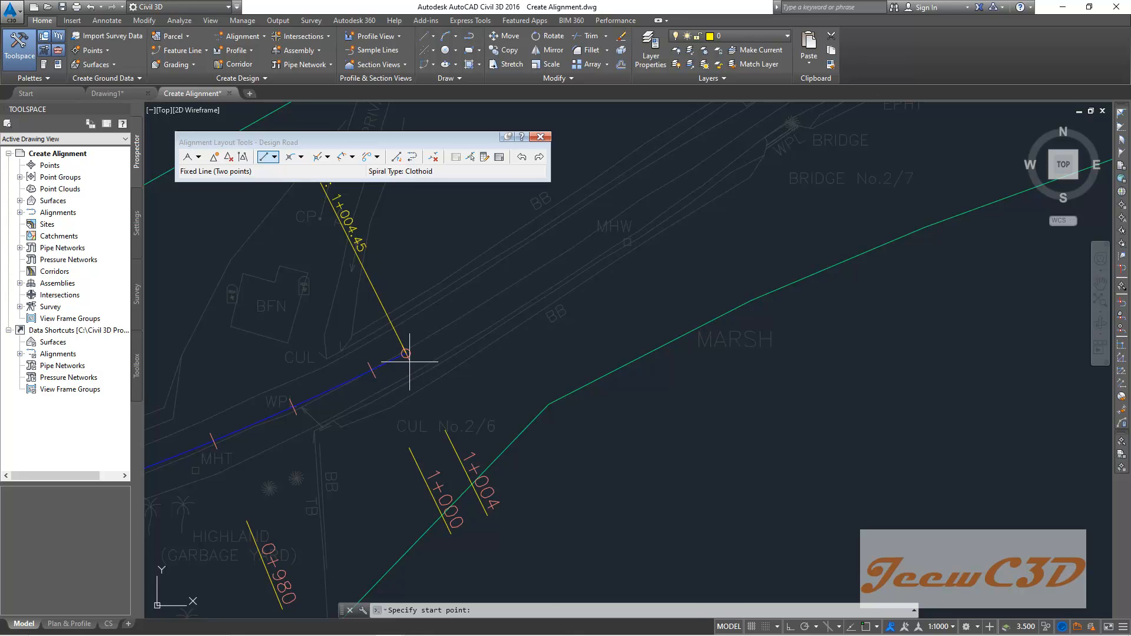
scroll(598, 354, "down", 4)
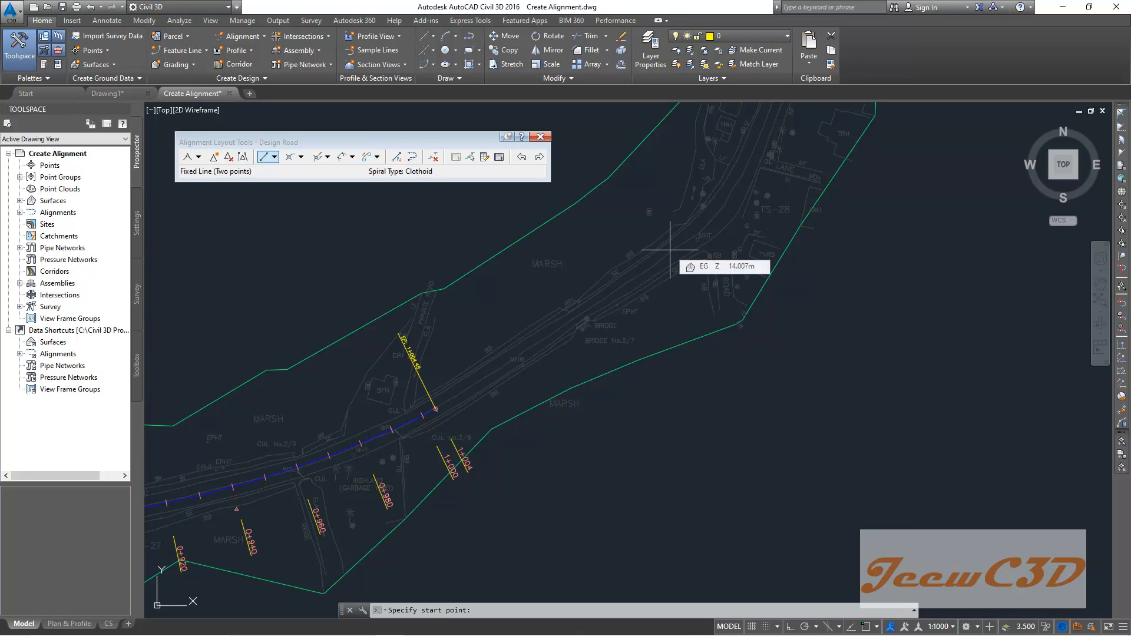
left_click(274, 157)
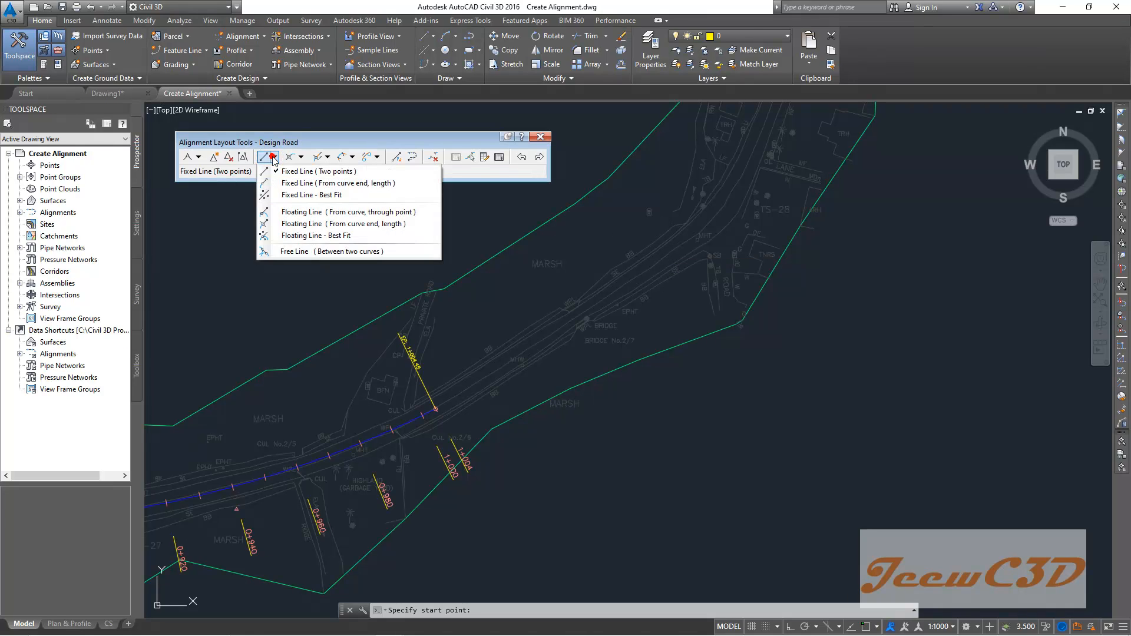
left_click(367, 213)
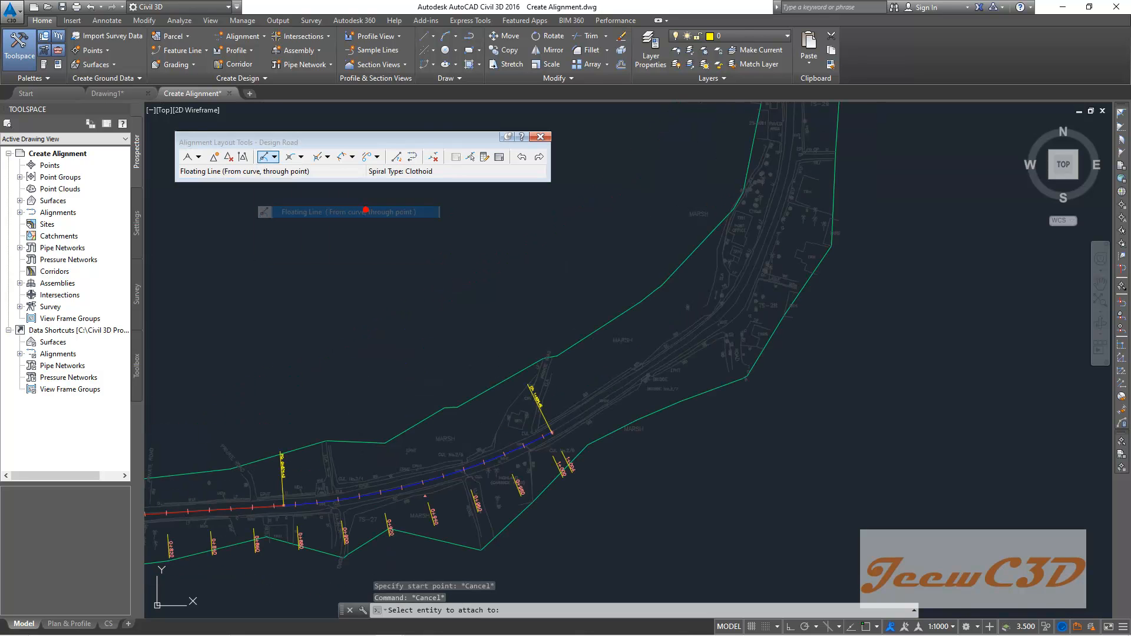
scroll(555, 443, "up", 5)
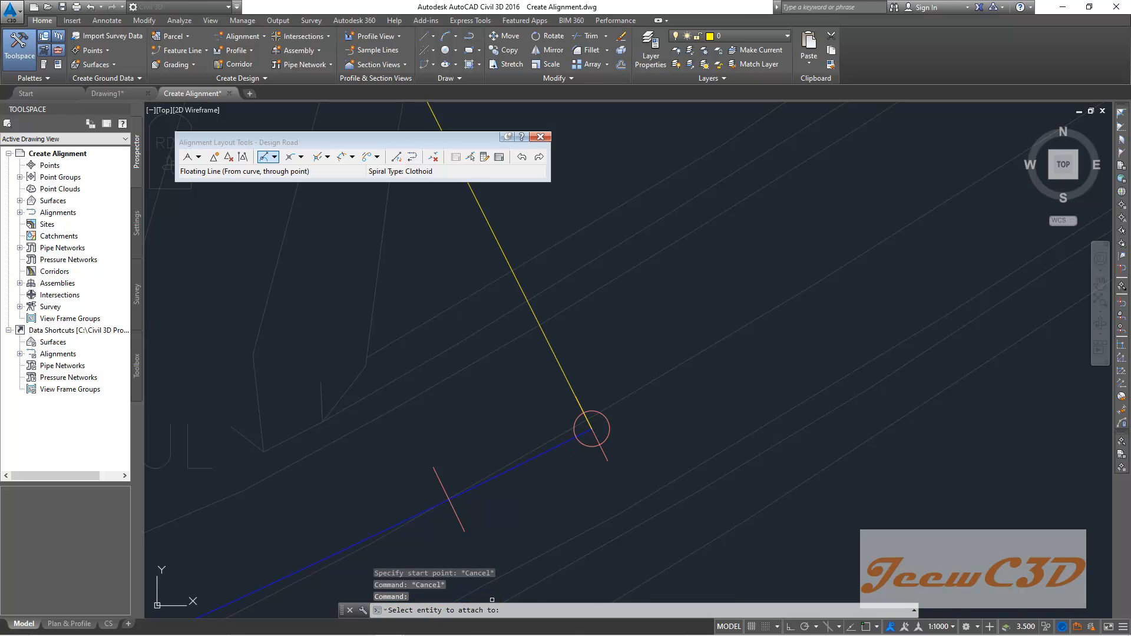
left_click(569, 440)
scroll(684, 376, "up", 2)
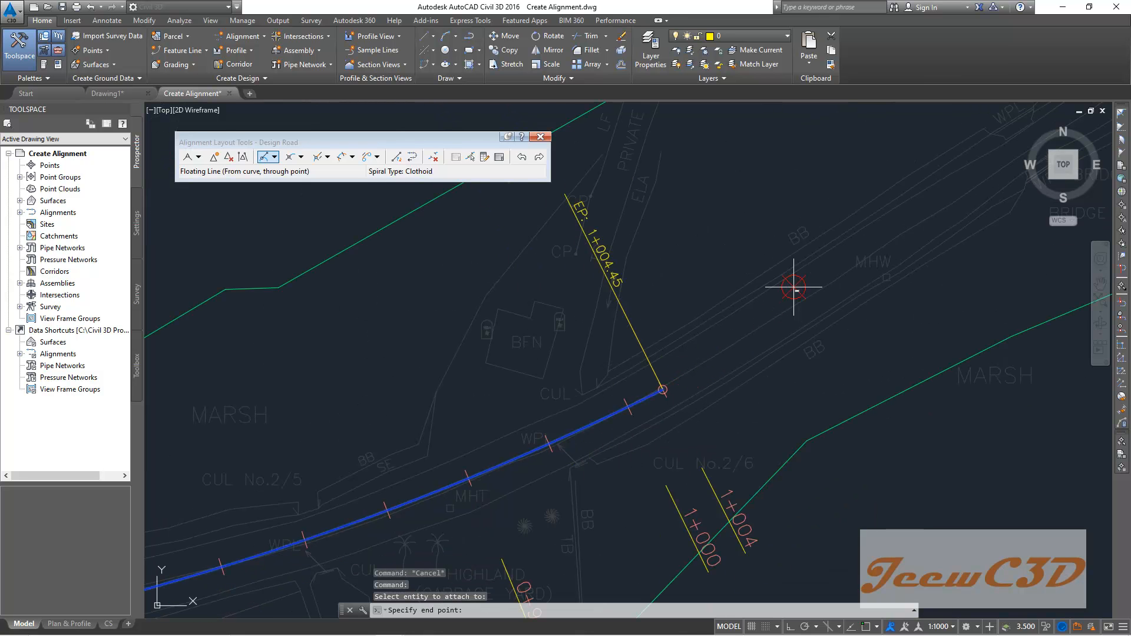
left_click(455, 609)
scroll(613, 454, "down", 3)
mouse_move(727, 361)
middle_mouse_down()
mouse_move(644, 379)
mouse_move(334, 504)
middle_mouse_up()
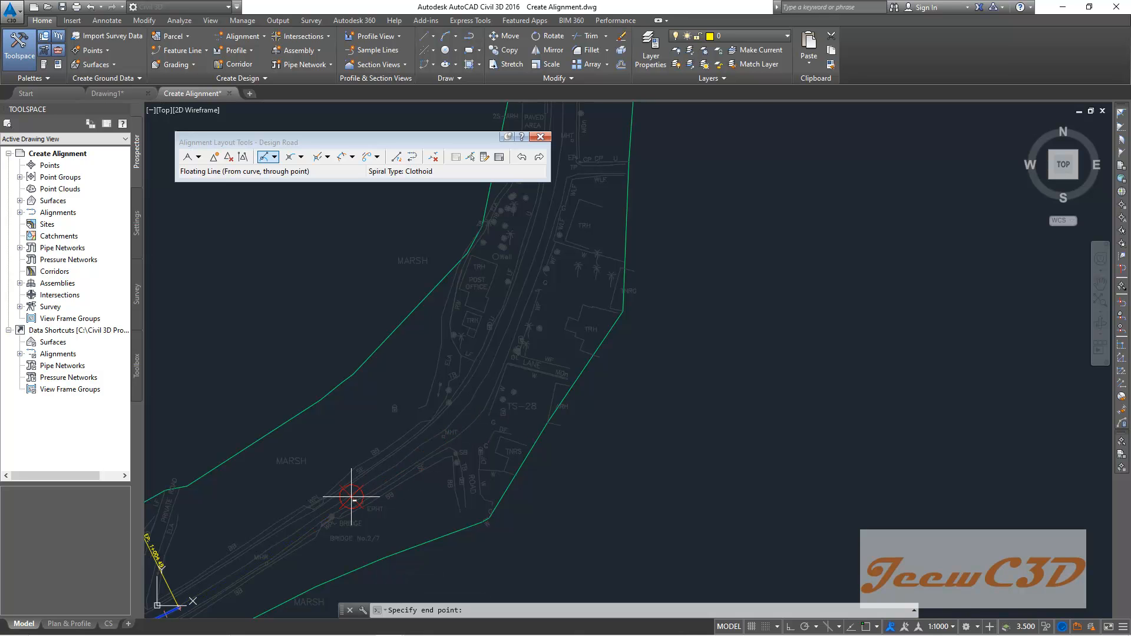
middle_click_drag(323, 519, 485, 452)
scroll(452, 473, "down", 2)
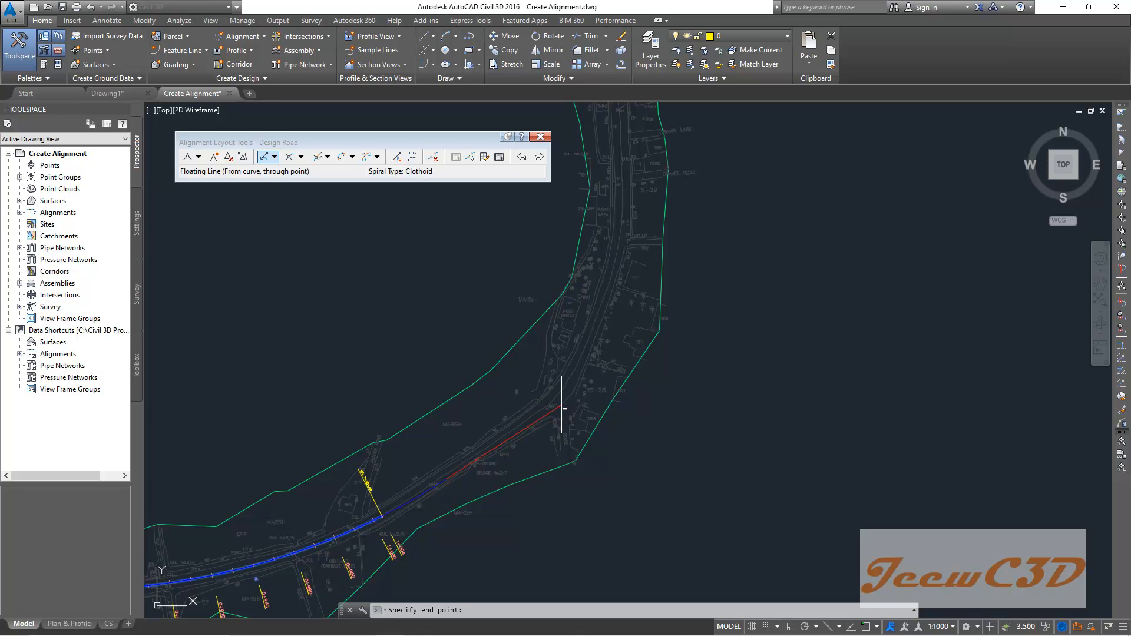
middle_click_drag(553, 406, 673, 466)
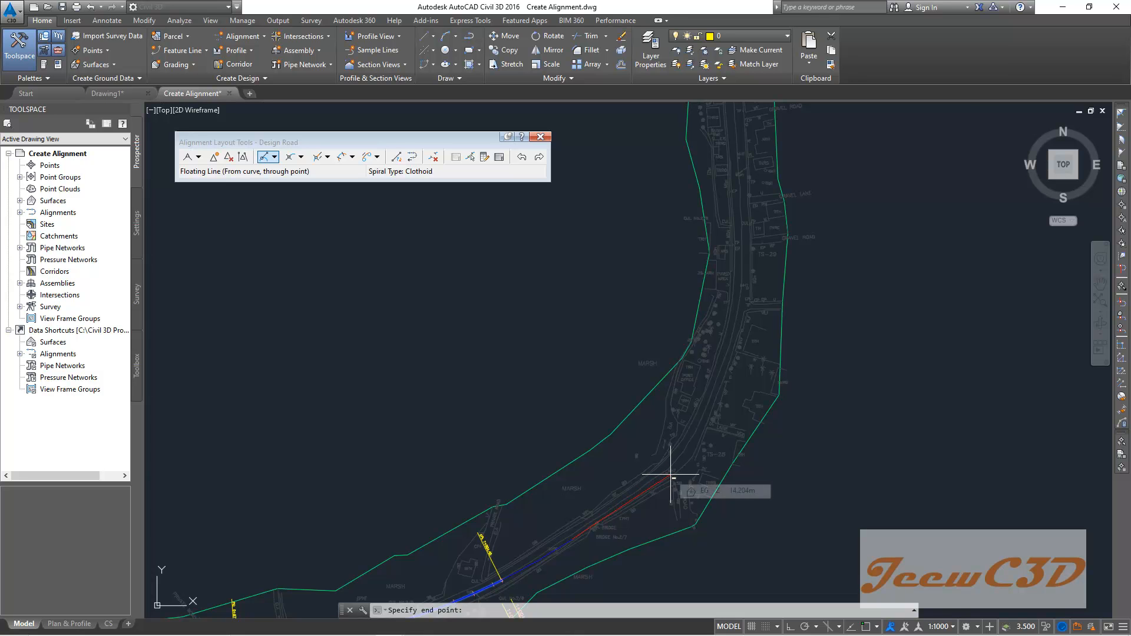
middle_click_drag(672, 477, 765, 341)
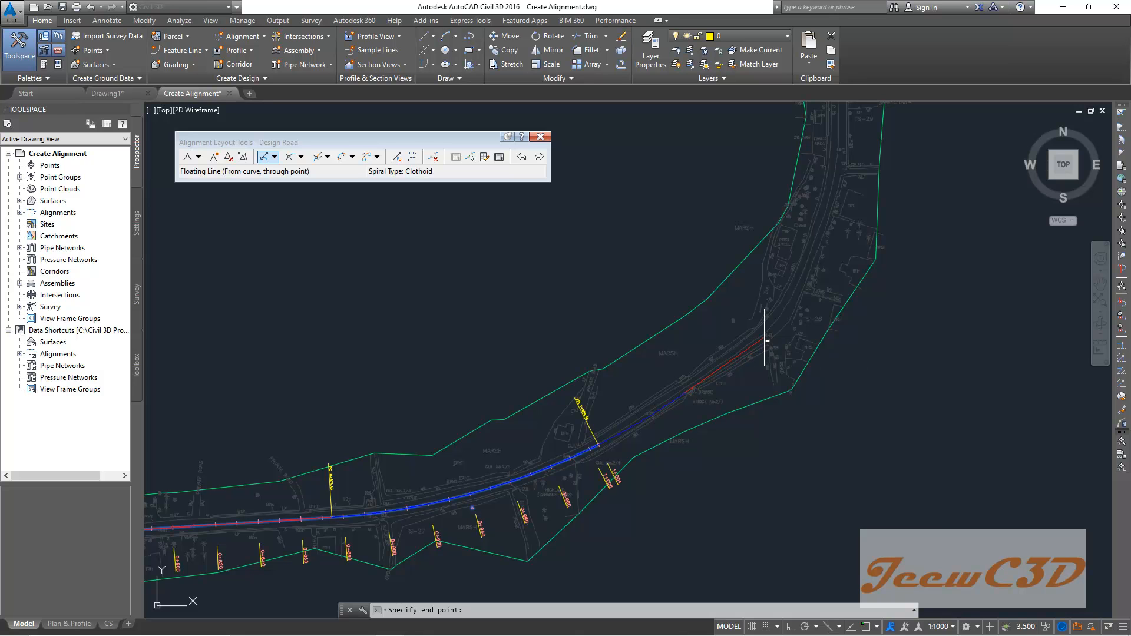
left_click(765, 339)
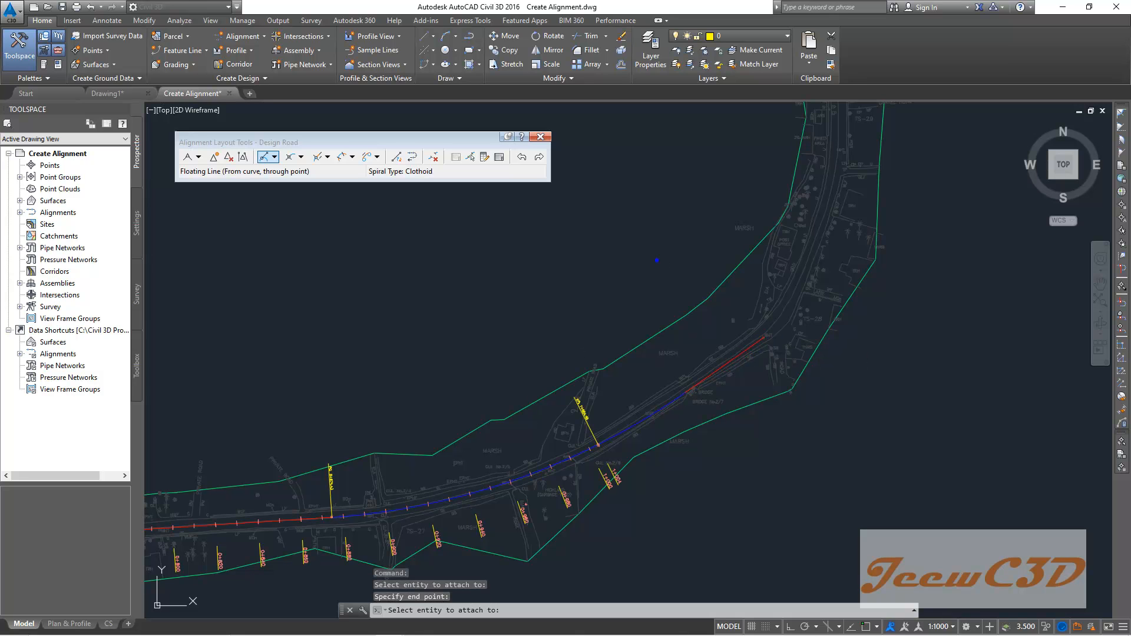
key("Return")
- Draw a Fixed Line (two points) along the northbound road straight, from below the bend up to the corridor's north end
scroll(569, 276, "down", 4)
middle_click_drag(567, 231, 429, 330)
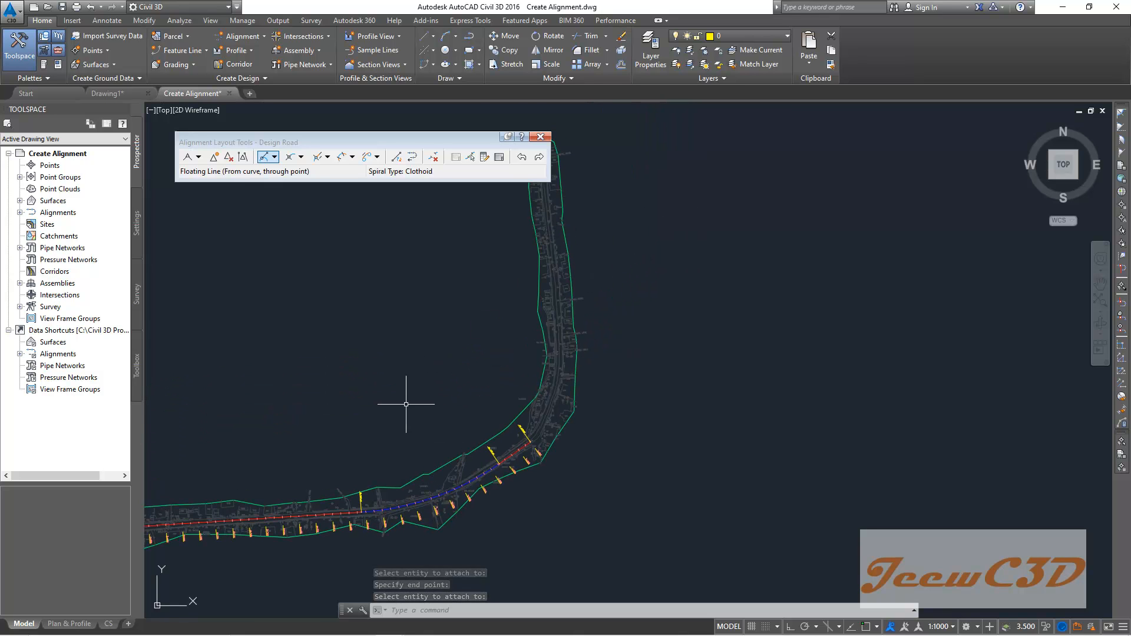
middle_click_drag(405, 405, 383, 328)
scroll(451, 347, "up", 2)
middle_click_drag(460, 345, 372, 371)
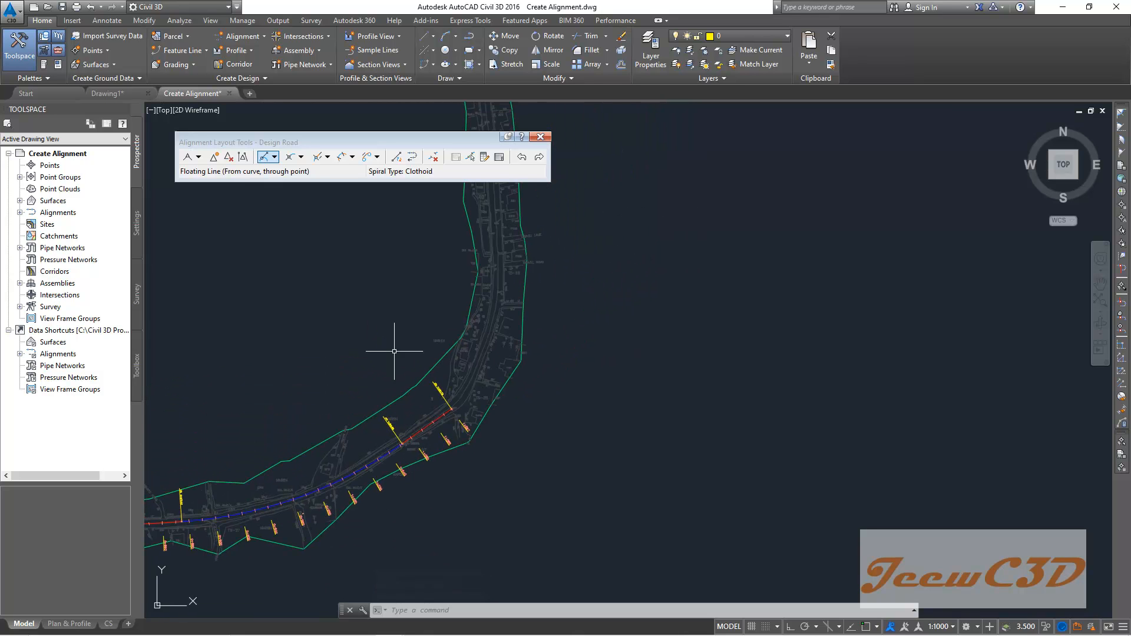
scroll(446, 418, "up", 3)
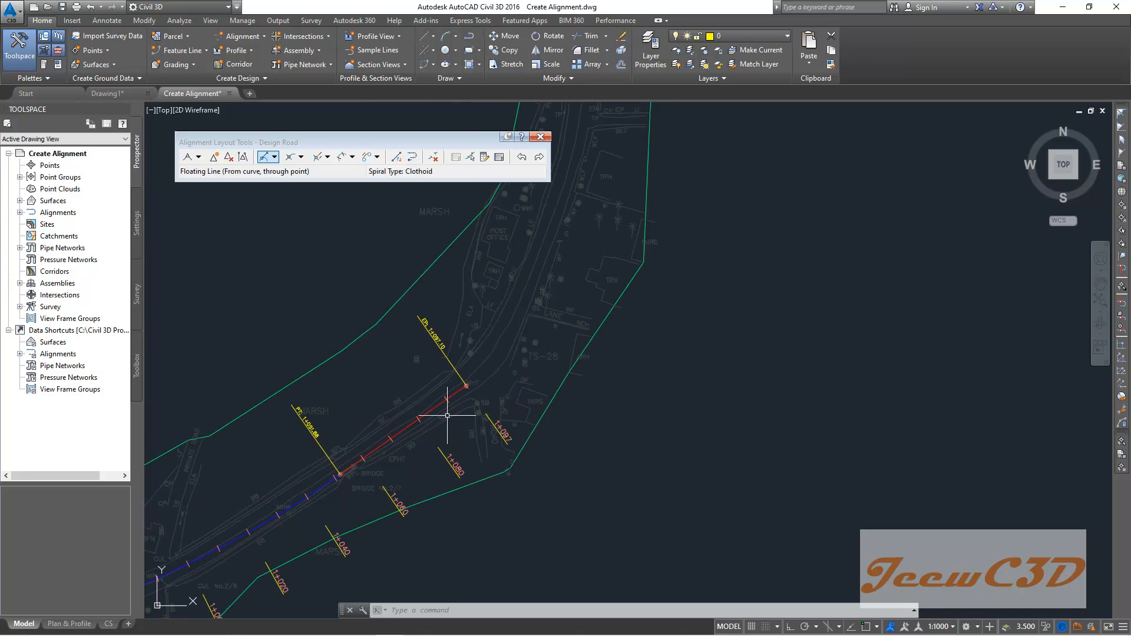
scroll(357, 308, "down", 4)
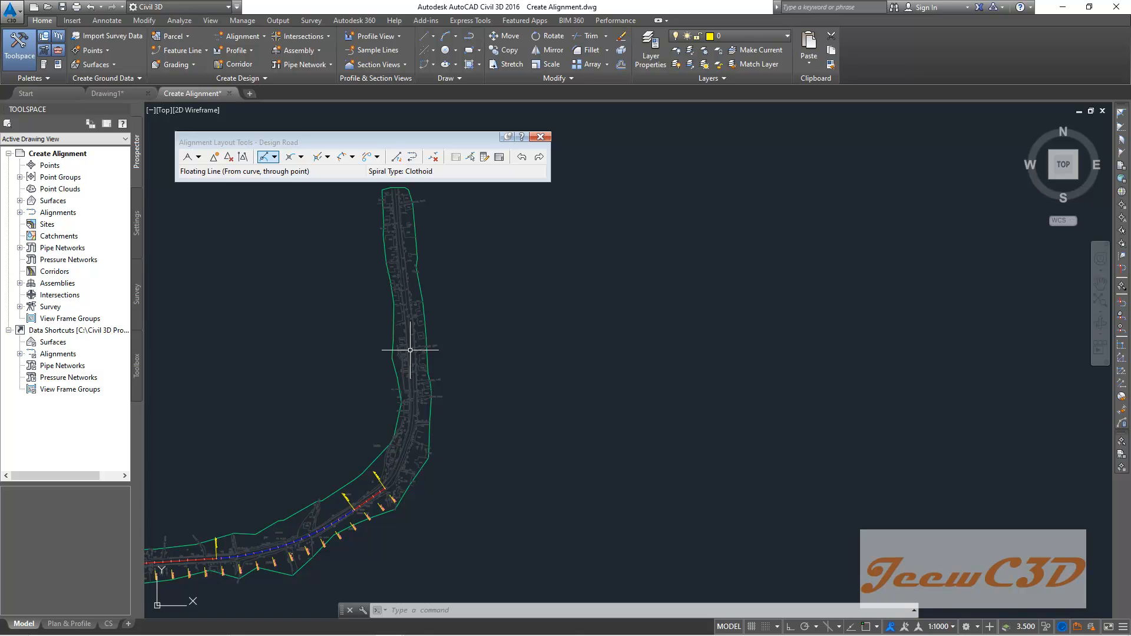
left_click(269, 161)
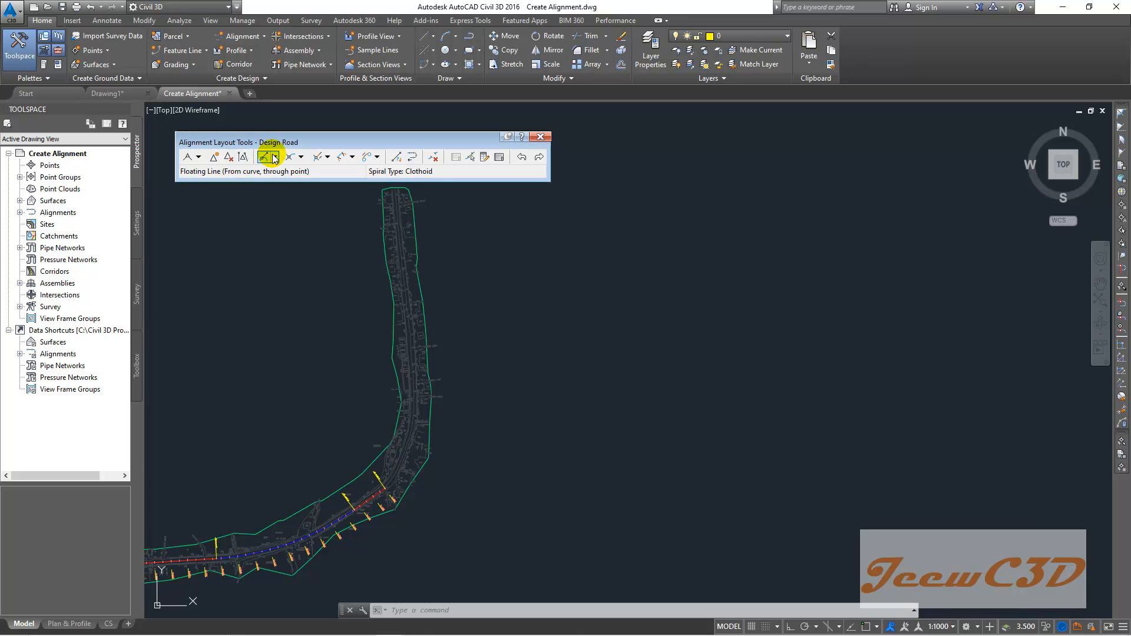
left_click(275, 157)
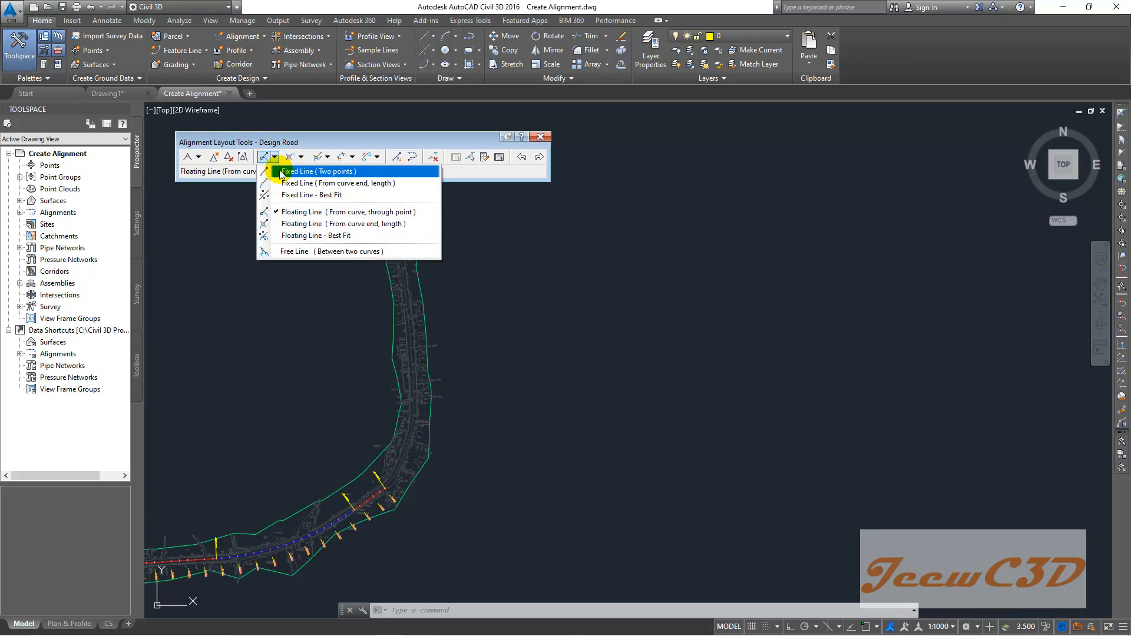
left_click(323, 172)
scroll(414, 388, "up", 2)
scroll(413, 387, "up", 1)
left_click(409, 379)
scroll(404, 309, "down", 2)
scroll(412, 434, "down", 2)
scroll(401, 322, "up", 3)
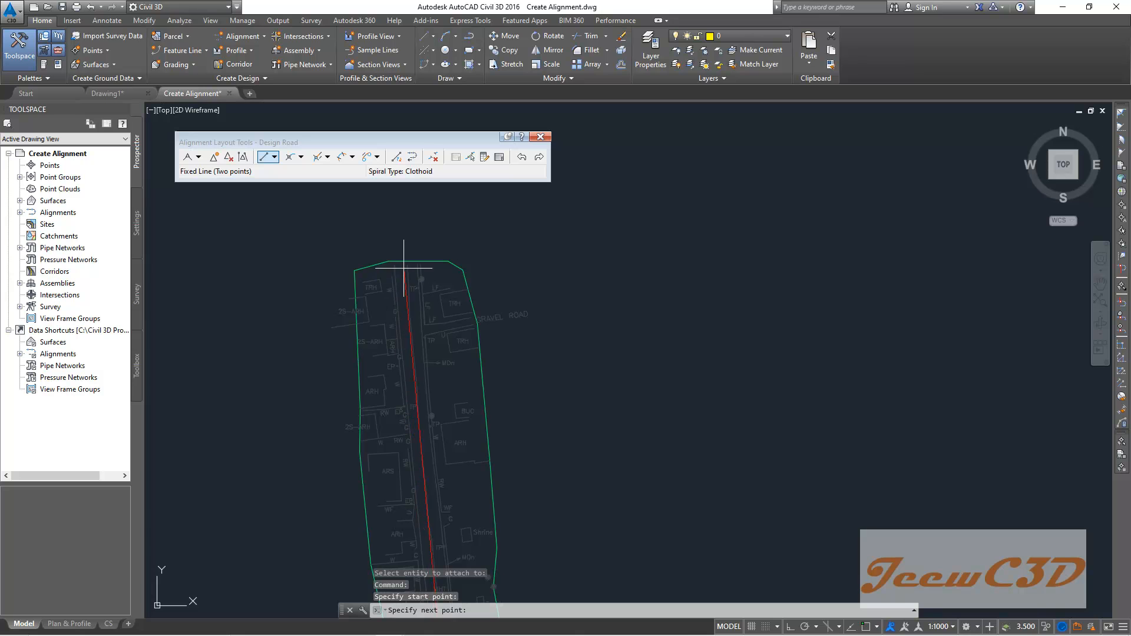
scroll(407, 266, "up", 4)
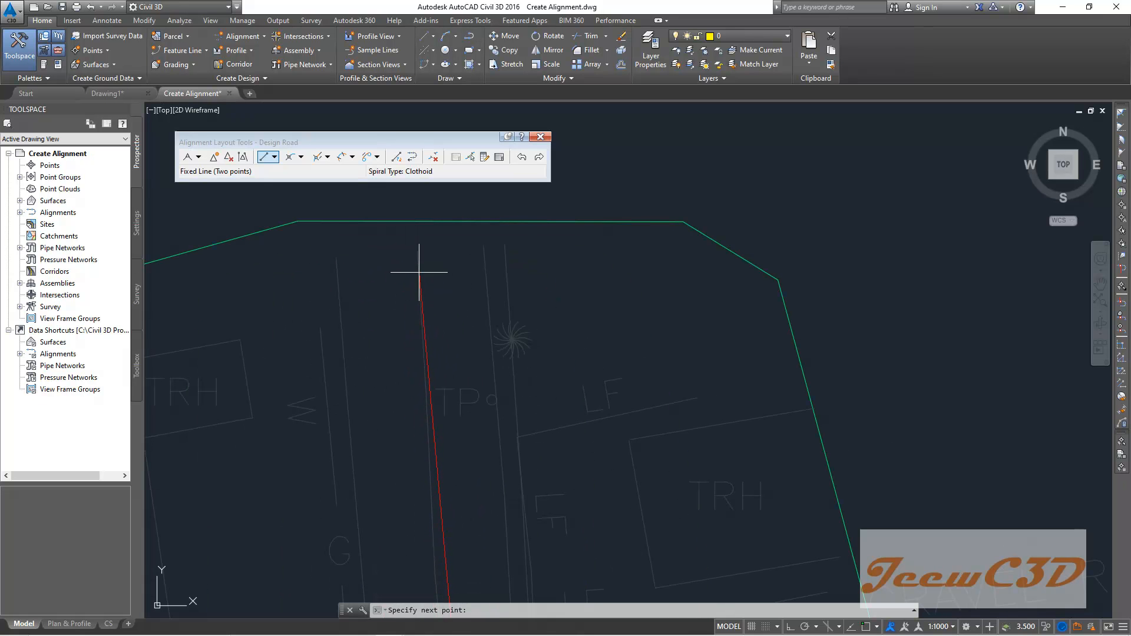
left_click(419, 274)
scroll(406, 354, "down", 5)
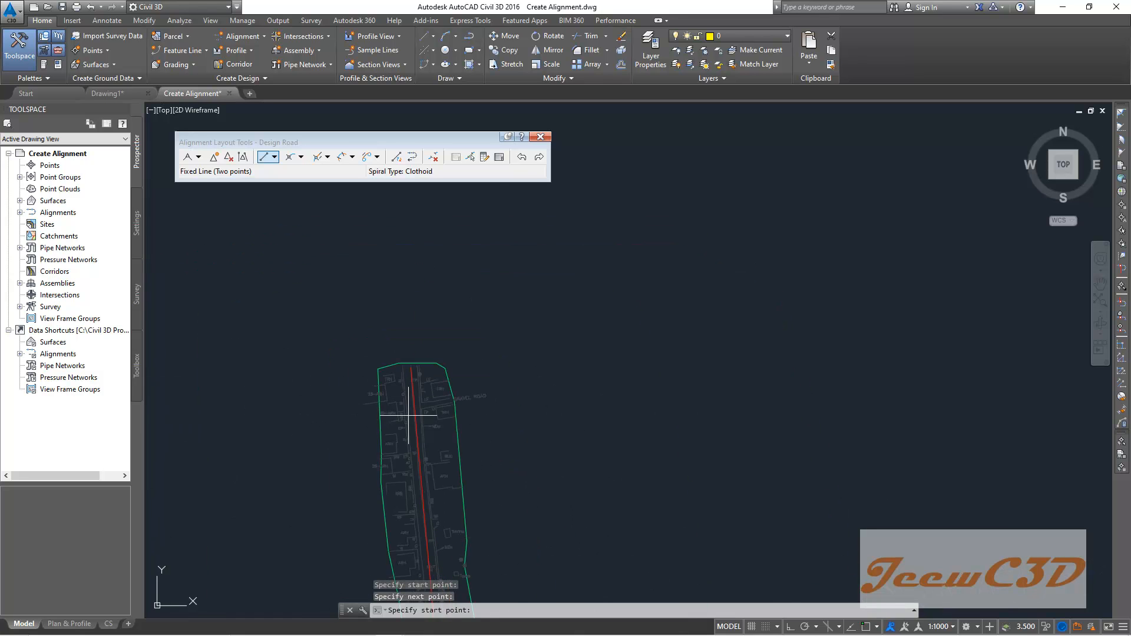
key("Escape")
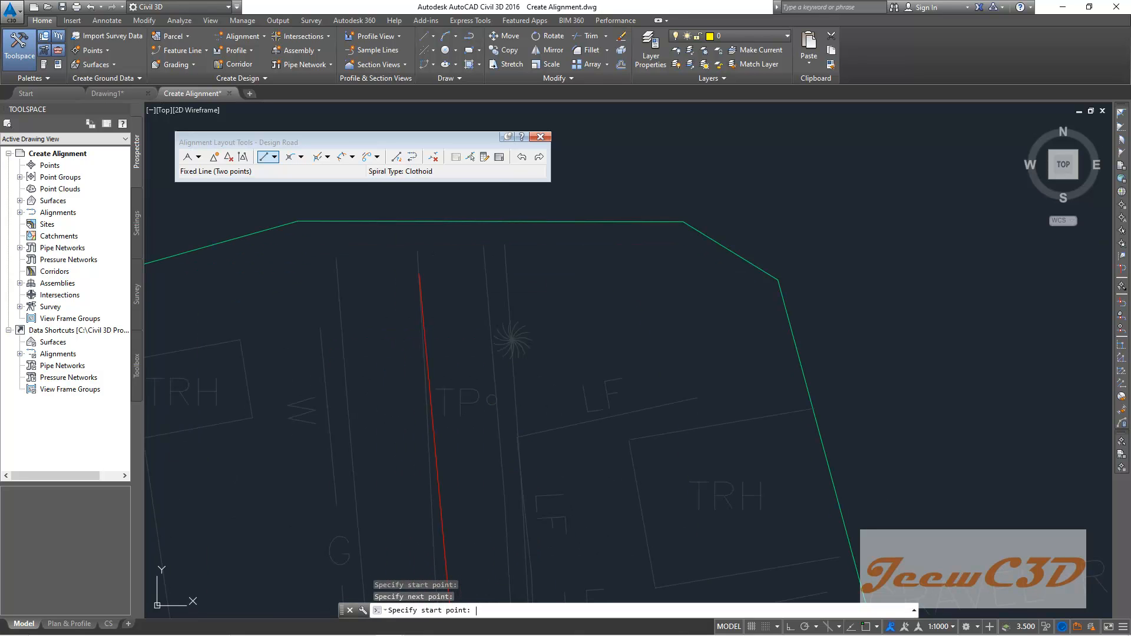
- Join the floating line and the new fixed line with a Free Curve Fillet (between two entities, through point) through a point on the bend
scroll(415, 384, "down", 6)
middle_click_drag(409, 428, 421, 273)
scroll(418, 372, "down", 4)
scroll(438, 482, "up", 4)
scroll(383, 564, "down", 3)
middle_click_drag(383, 564, 429, 275)
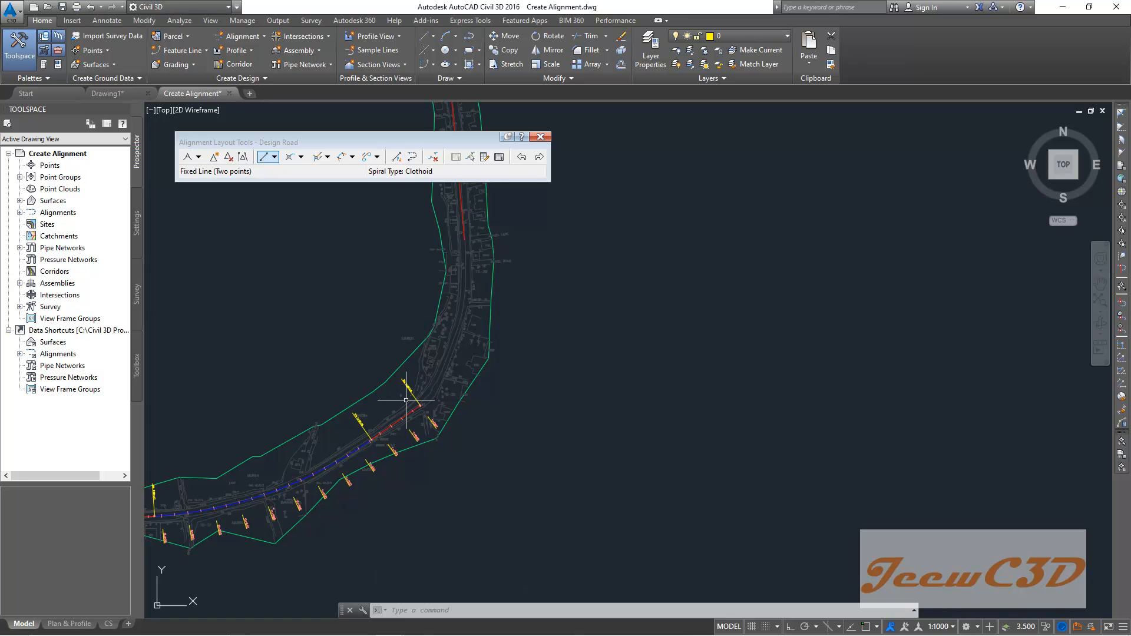
left_click(301, 158)
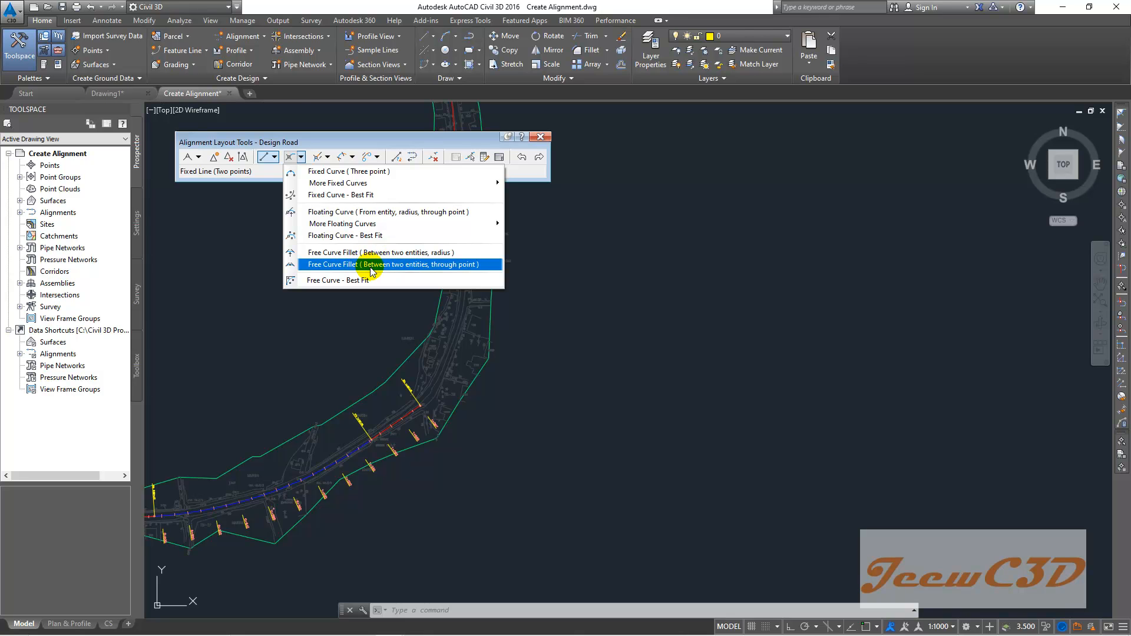
left_click(371, 266)
scroll(427, 415, "up", 6)
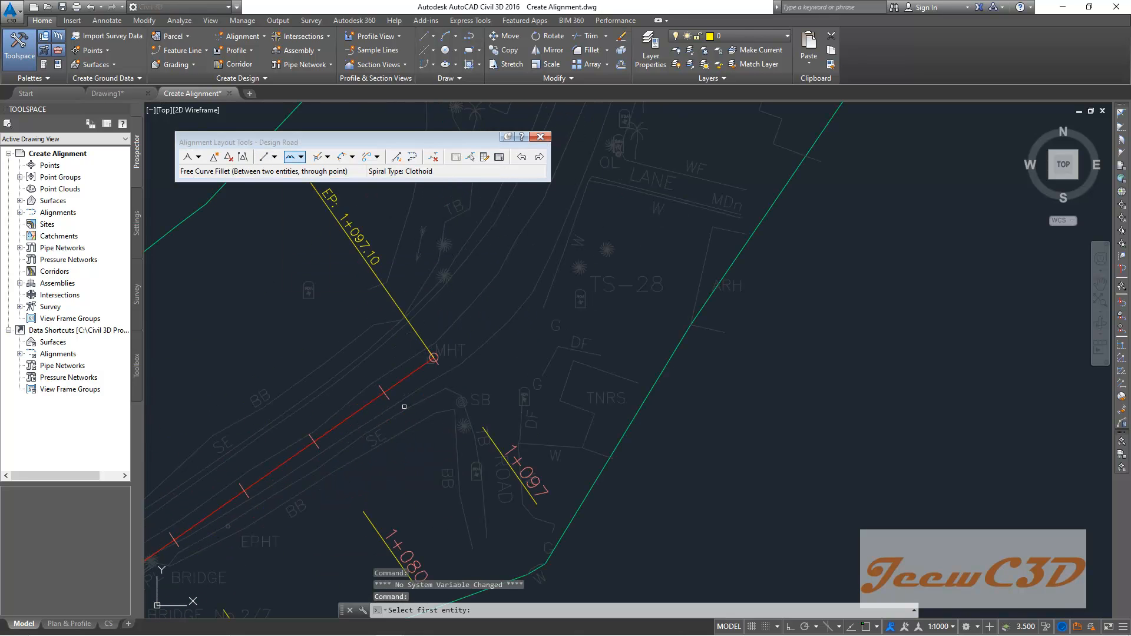
left_click(411, 372)
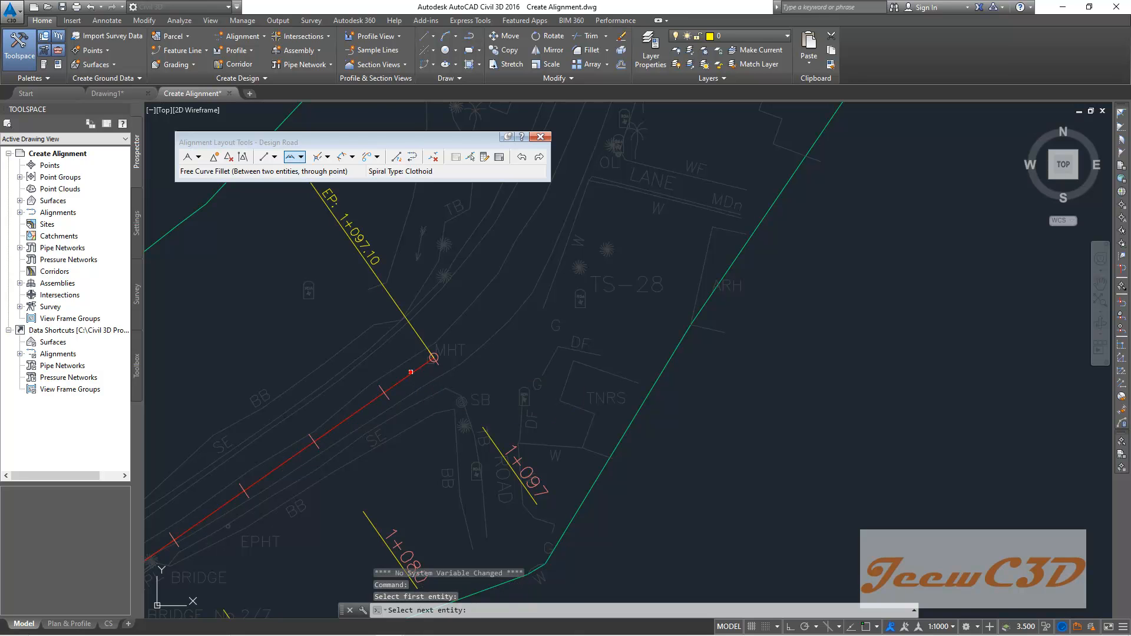
scroll(380, 589, "down", 6)
scroll(452, 328, "up", 5)
left_click(470, 283)
scroll(480, 406, "down", 6)
scroll(474, 422, "up", 3)
middle_click_drag(470, 438, 490, 313)
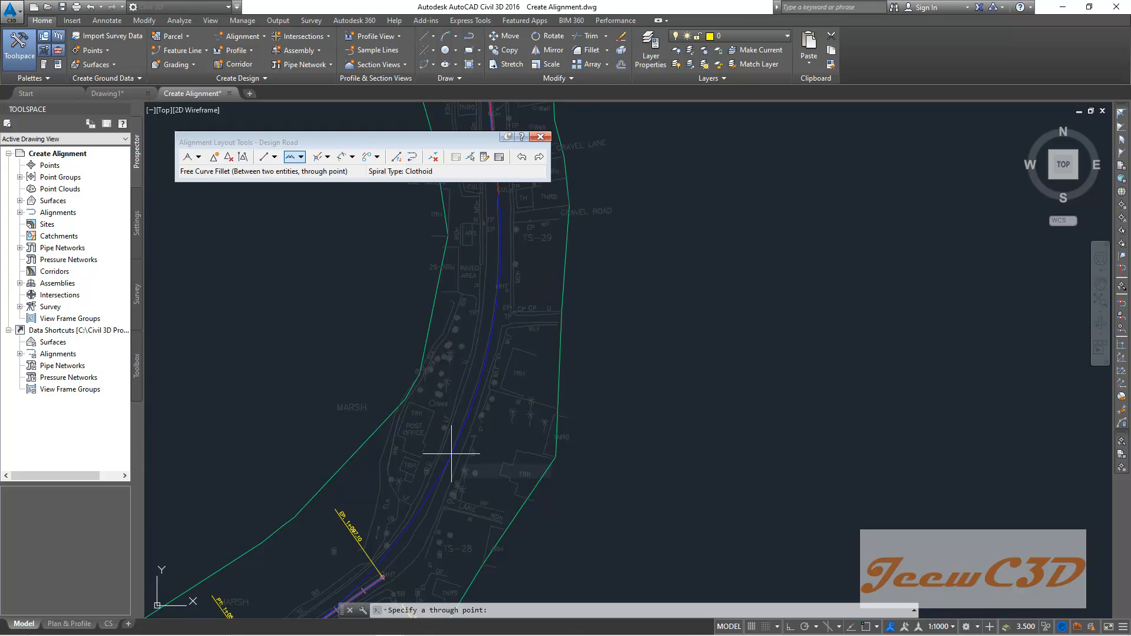
left_click(451, 452)
scroll(454, 412, "down", 3)
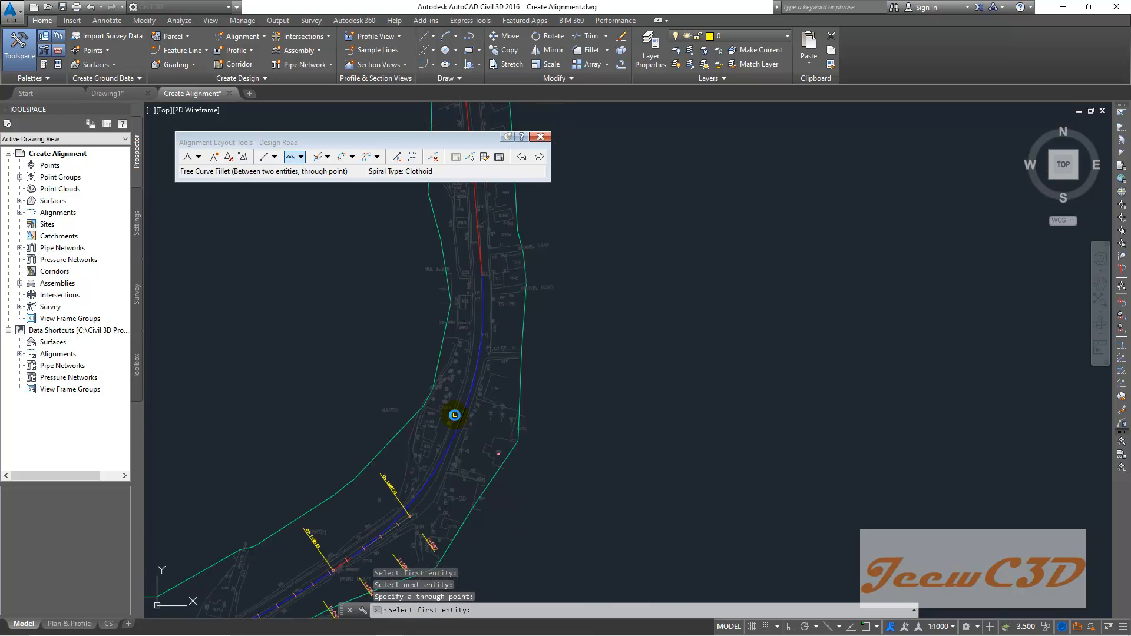
scroll(518, 250, "up", 4)
middle_click_drag(518, 250, 424, 288)
key("Return")
- Review the completed alignment's tangents and curves along the entire road corridor
scroll(423, 292, "down", 4)
middle_click_drag(359, 375, 472, 293)
scroll(459, 363, "up", 6)
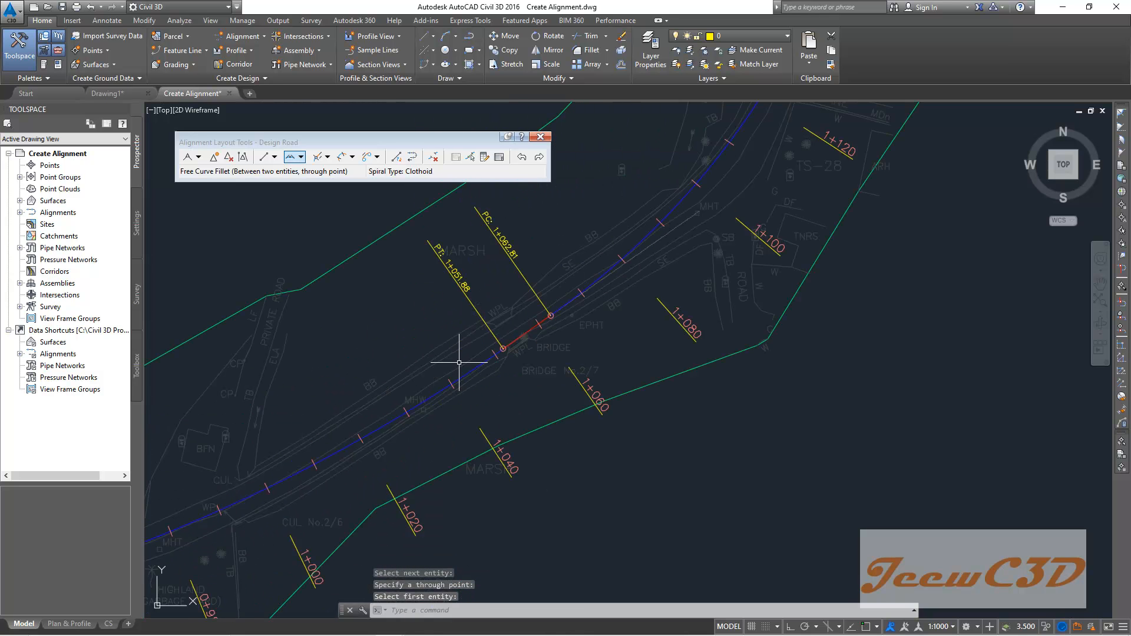
scroll(533, 324, "down", 4)
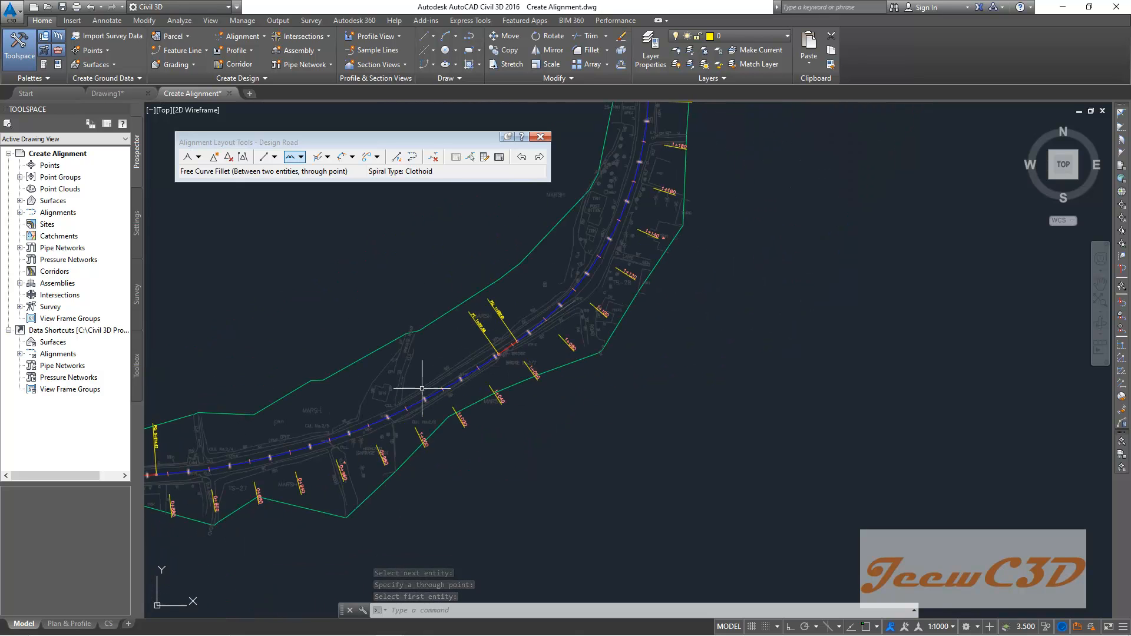
scroll(422, 388, "down", 1)
mouse_move(374, 374)
middle_mouse_down()
mouse_move(383, 246)
mouse_move(412, 315)
middle_mouse_up()
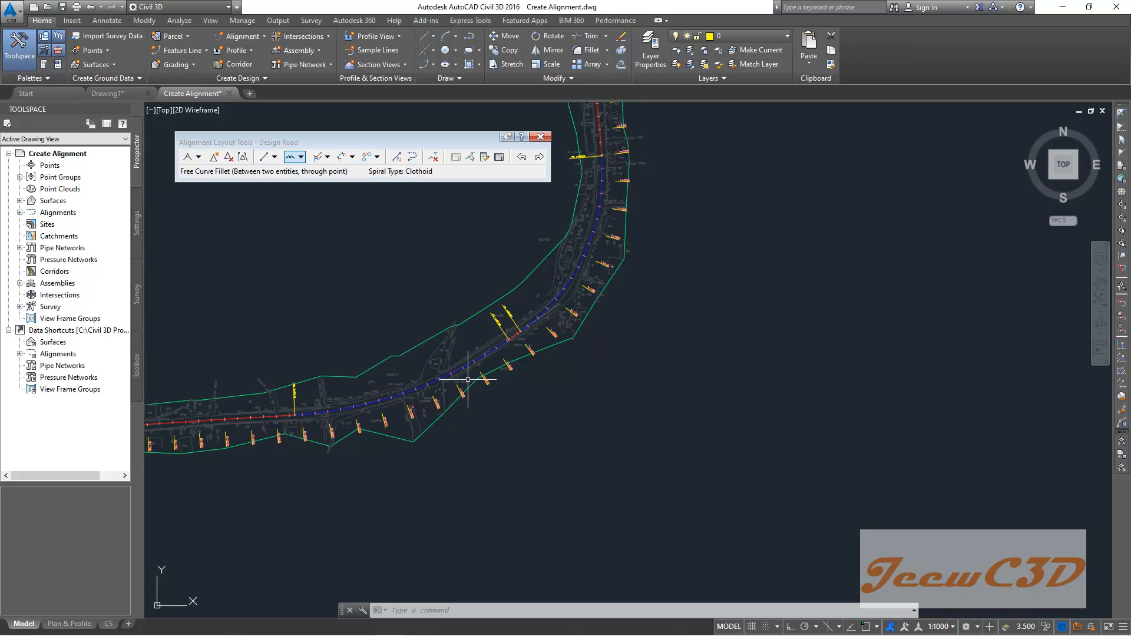
scroll(447, 383, "up", 2)
scroll(248, 409, "down", 2)
scroll(220, 420, "down", 1)
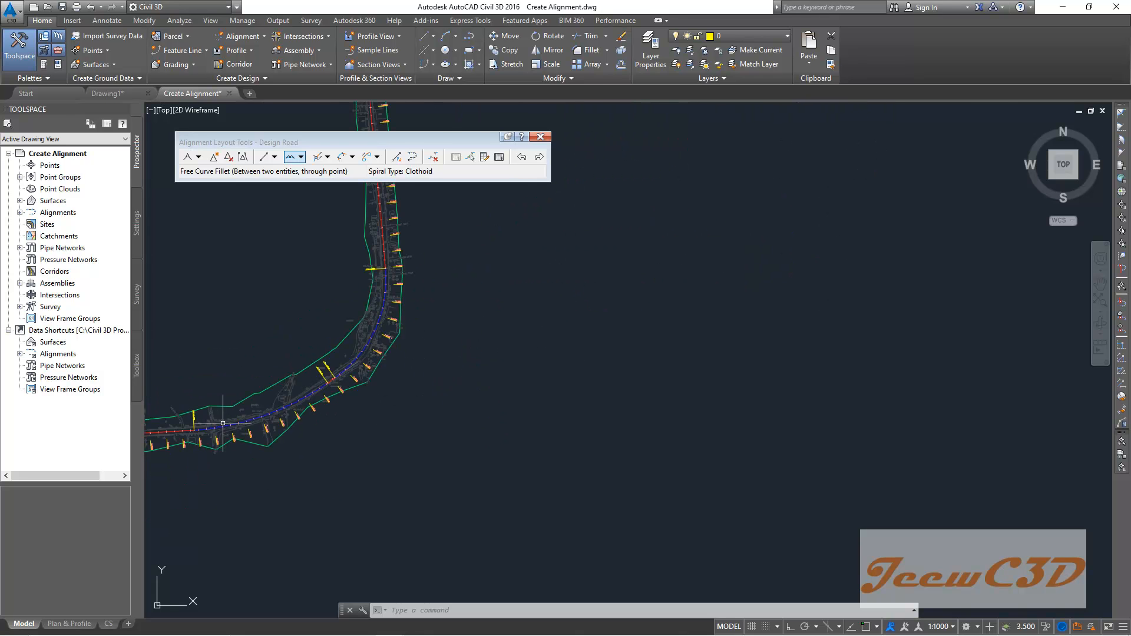
scroll(325, 399, "up", 4)
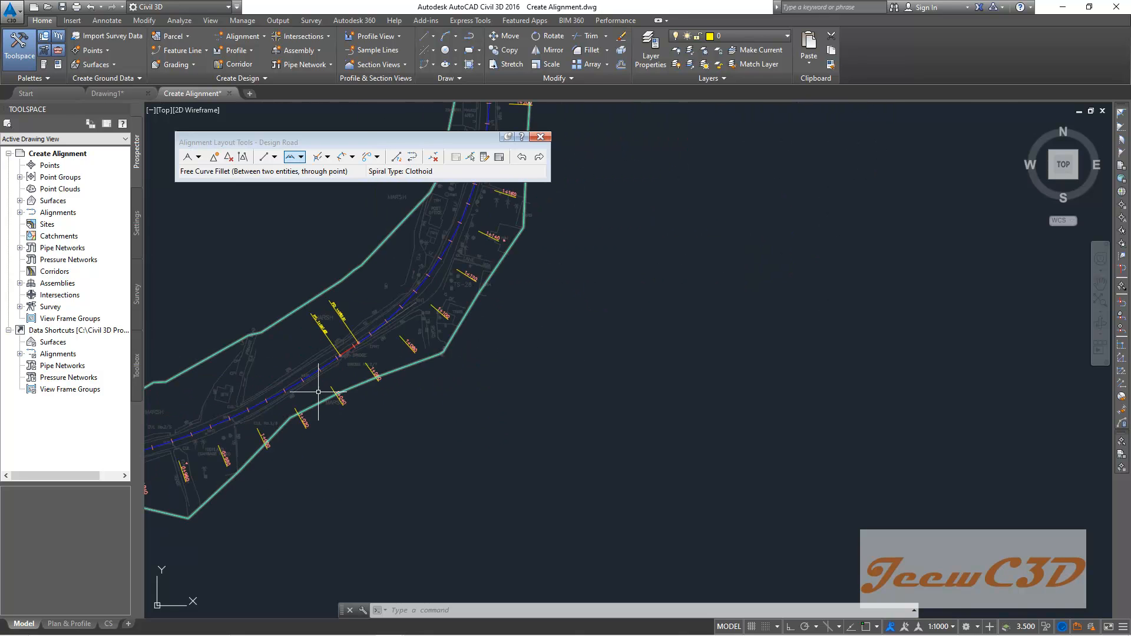
scroll(319, 372, "down", 1)
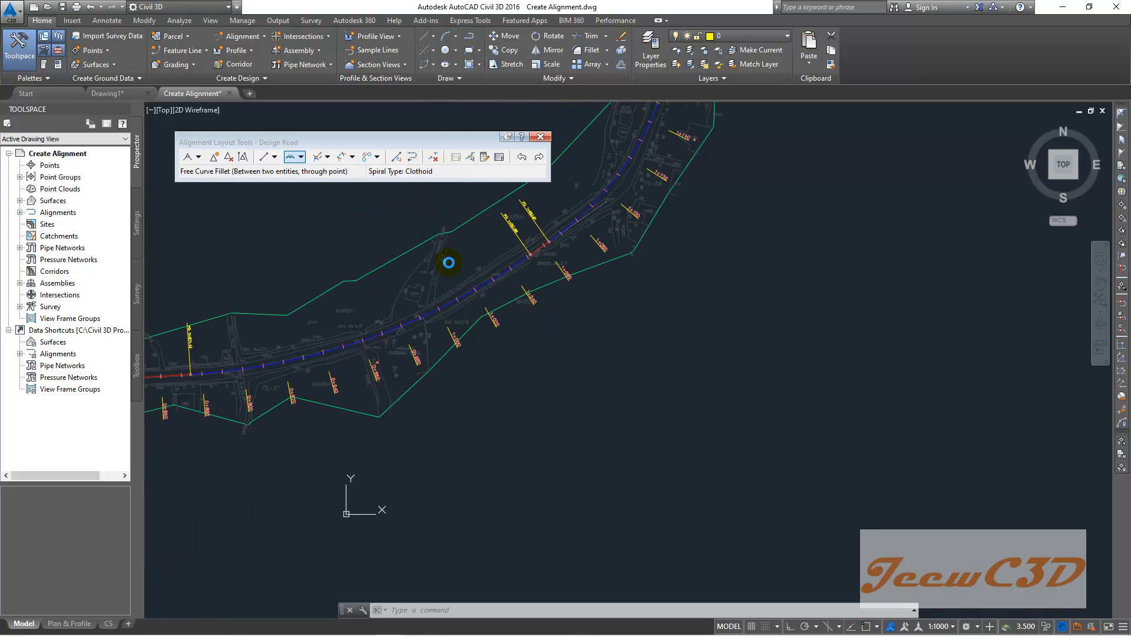
scroll(539, 250, "up", 3)
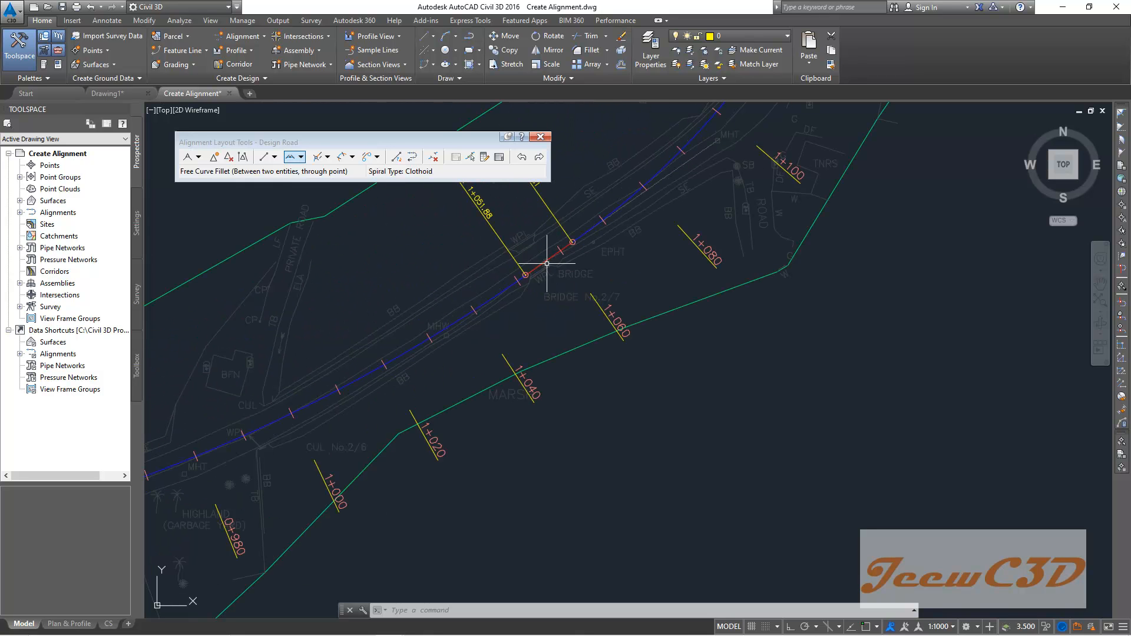
scroll(539, 299, "down", 3)
middle_click_drag(549, 328, 643, 287)
mouse_move(491, 345)
middle_mouse_down()
mouse_move(527, 367)
mouse_move(513, 389)
middle_mouse_up()
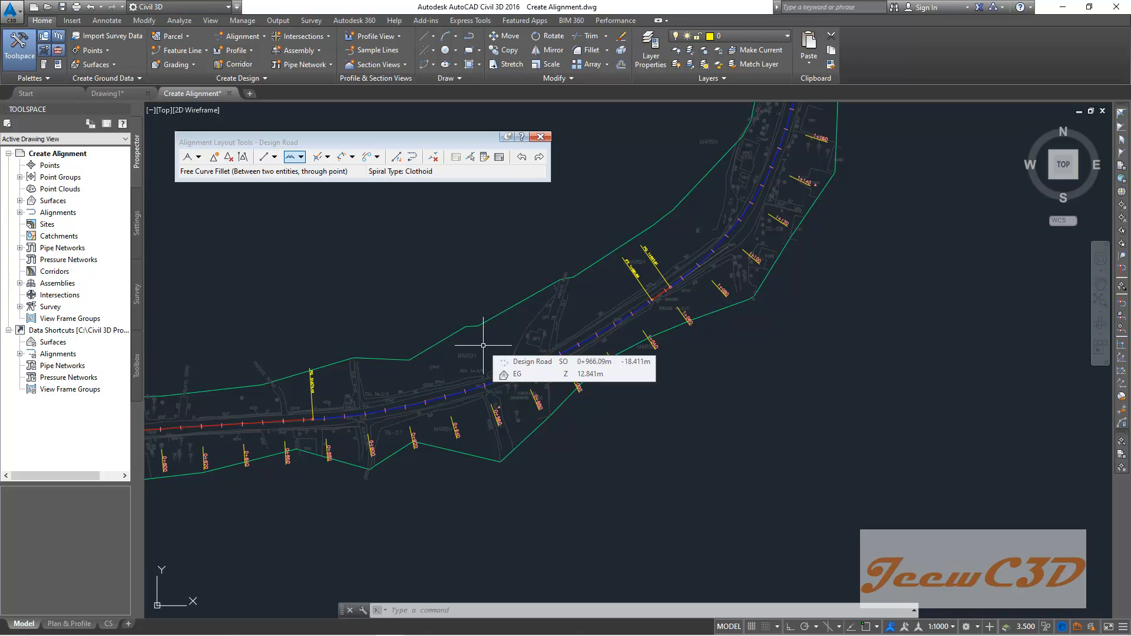
scroll(484, 346, "down", 2)
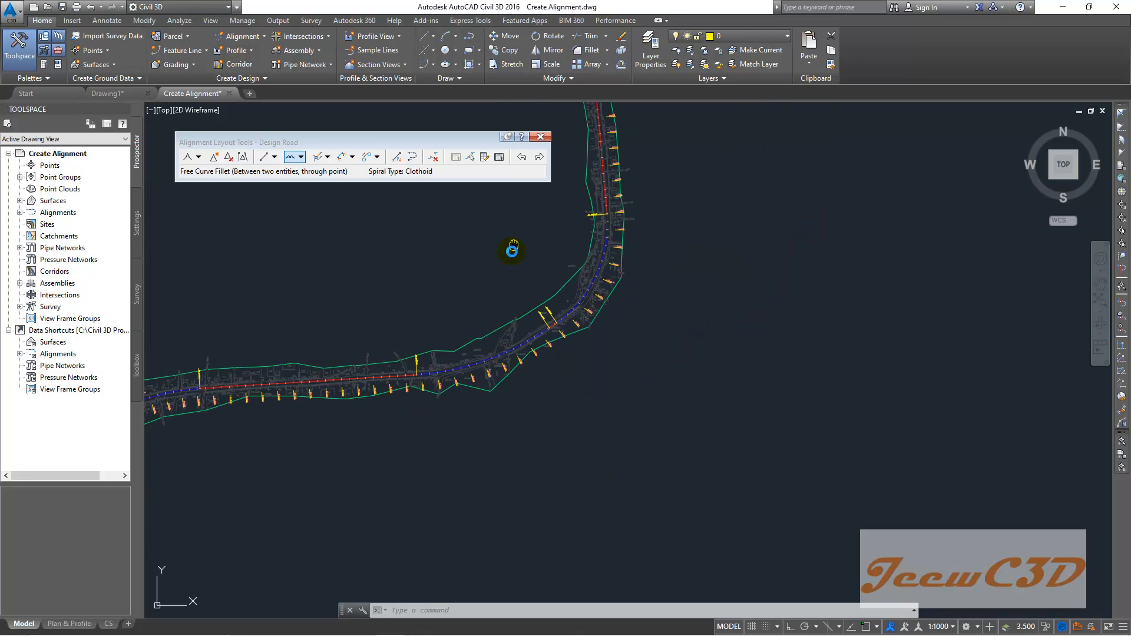
scroll(505, 379, "down", 2)
scroll(469, 384, "down", 2)
scroll(469, 384, "up", 2)
scroll(619, 263, "up", 1)
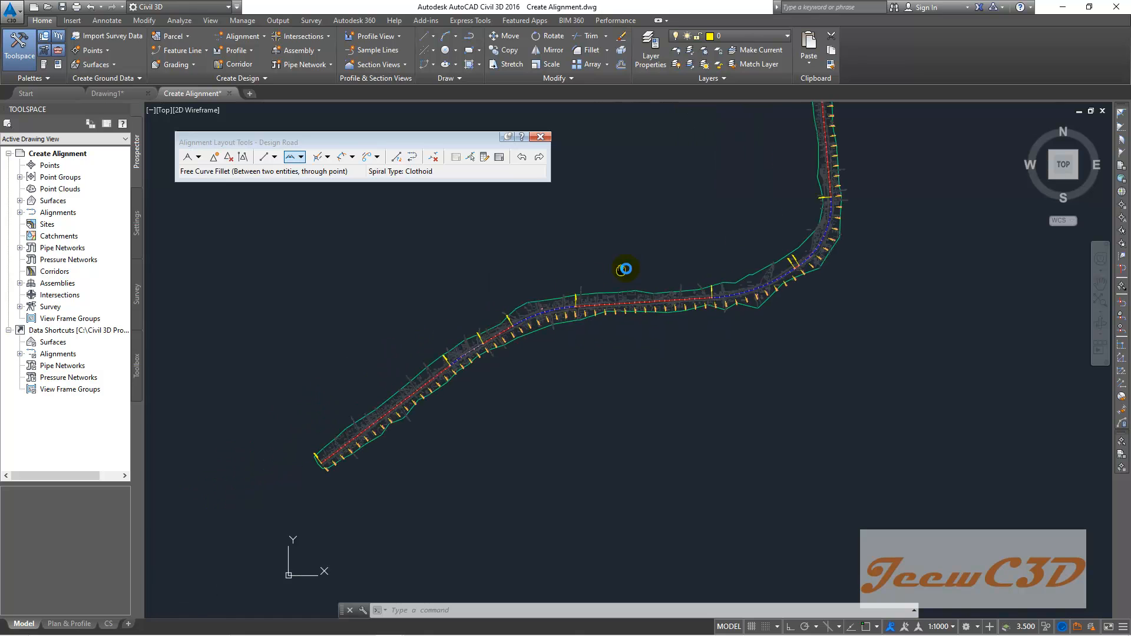
scroll(454, 354, "up", 2)
scroll(471, 355, "up", 2)
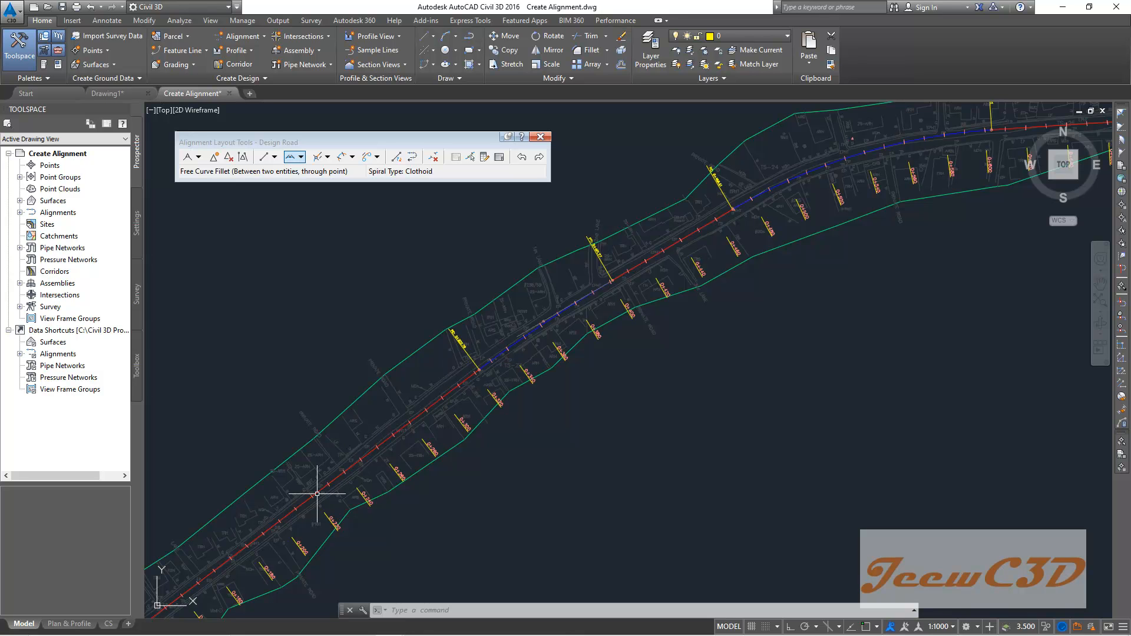
middle_click_drag(792, 340, 435, 412)
scroll(436, 412, "down", 2)
middle_click_drag(754, 382, 562, 434)
scroll(563, 435, "down", 2)
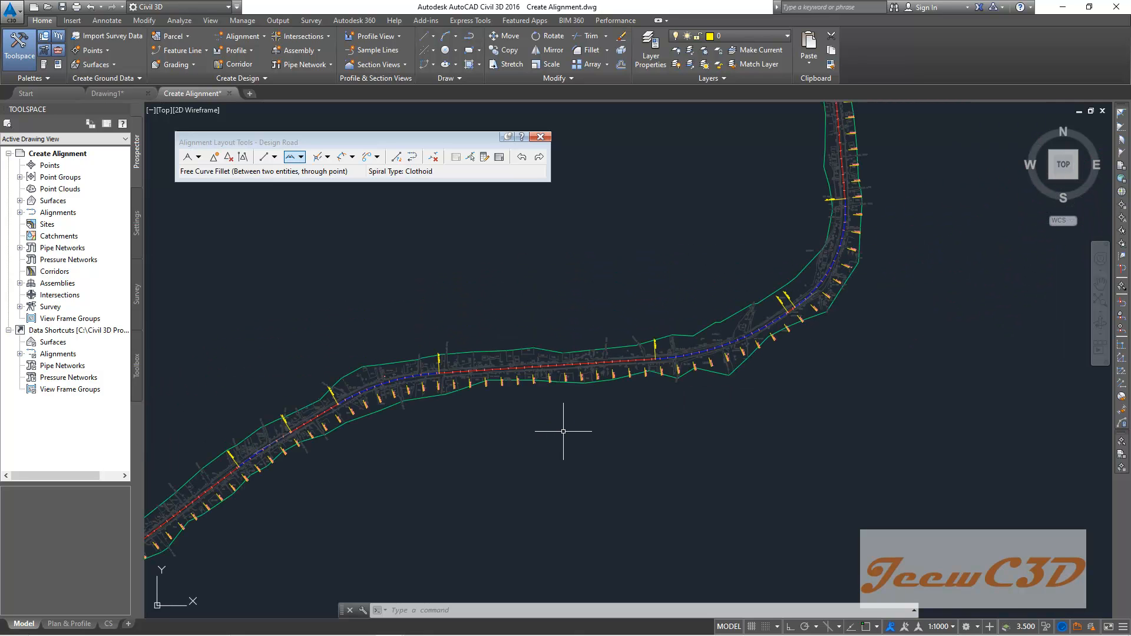